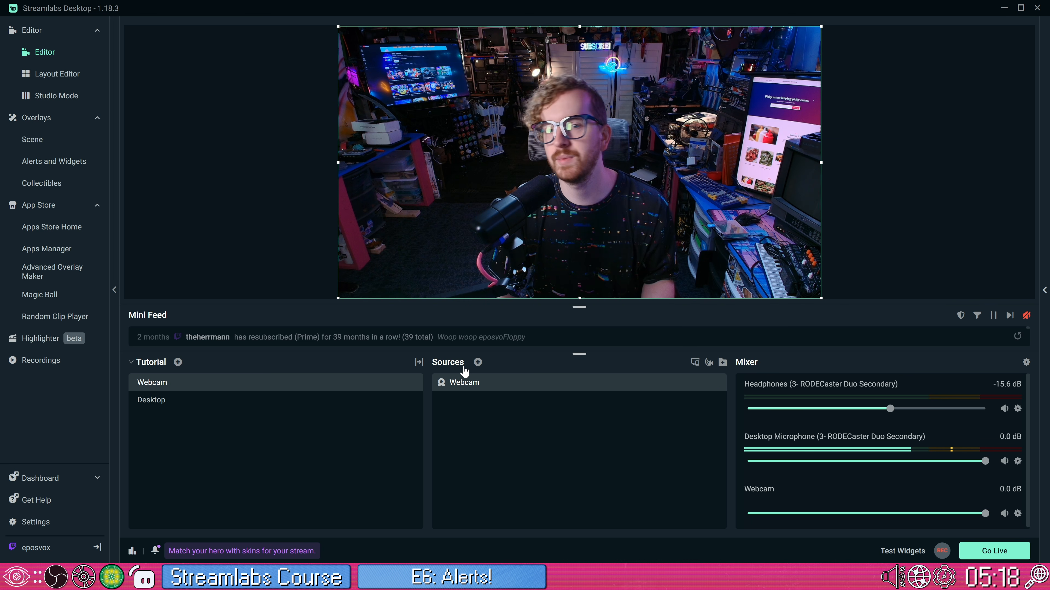
Add an Alert Box source named "Tutorial Alerts" to the Webcam scene
{"action": "mouse_move", "coordinate": [461, 364]}
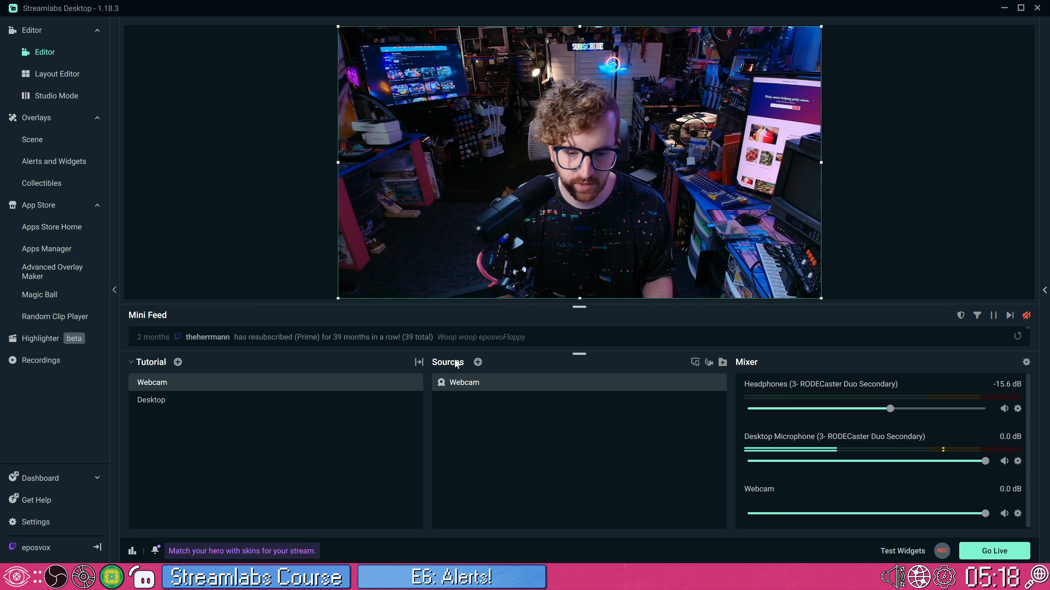
{"action": "left_click", "coordinate": [478, 362]}
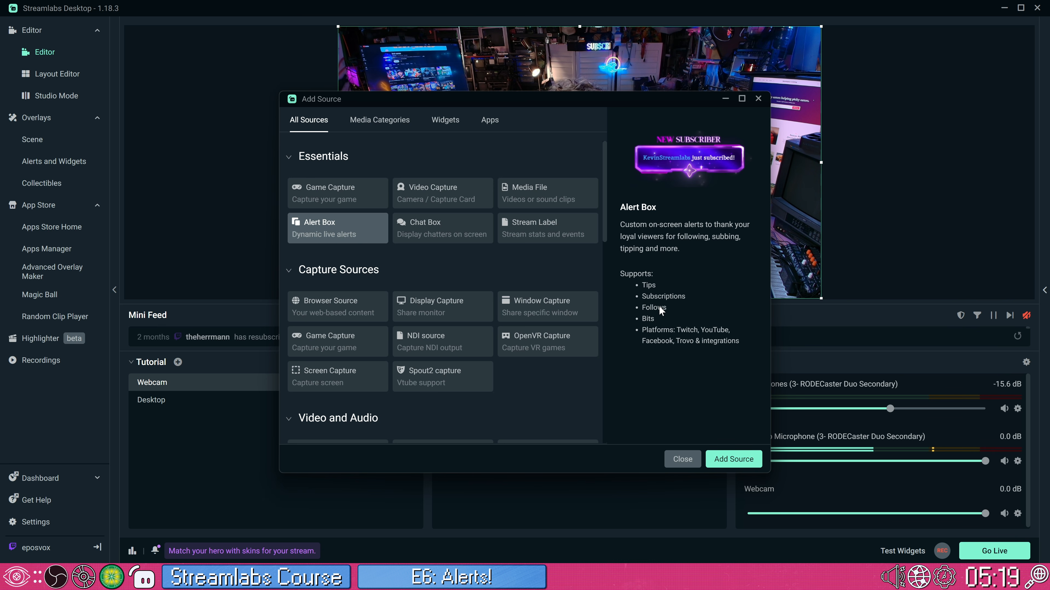
{"action": "left_click", "coordinate": [718, 456]}
{"action": "left_click_drag", "start_coordinate": [413, 270], "coordinate": [380, 271]}
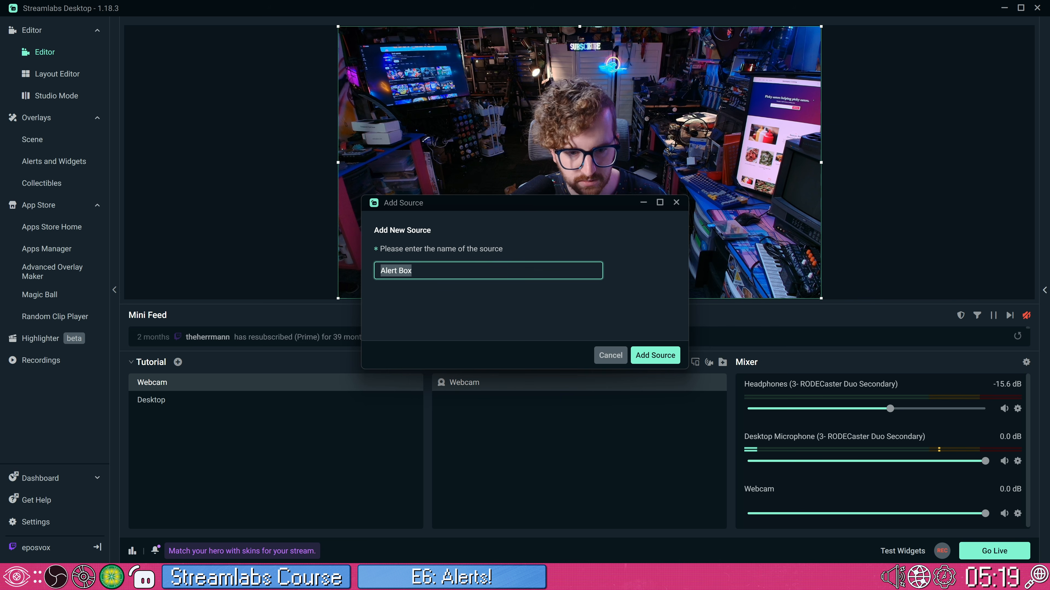
{"action": "type", "text": "Tutorial Alerts"}
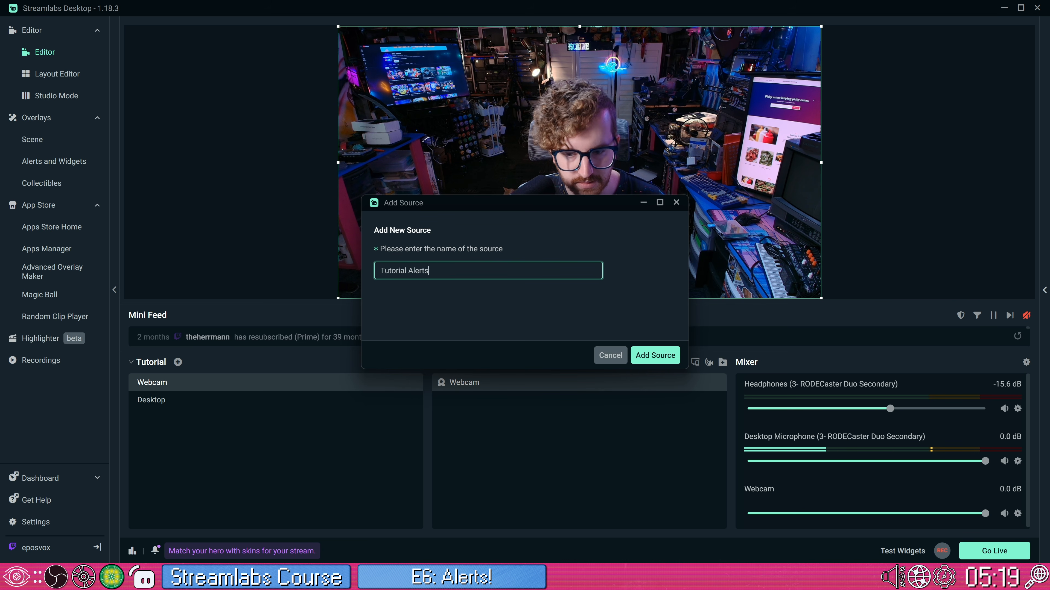
{"action": "key", "text": "Return"}
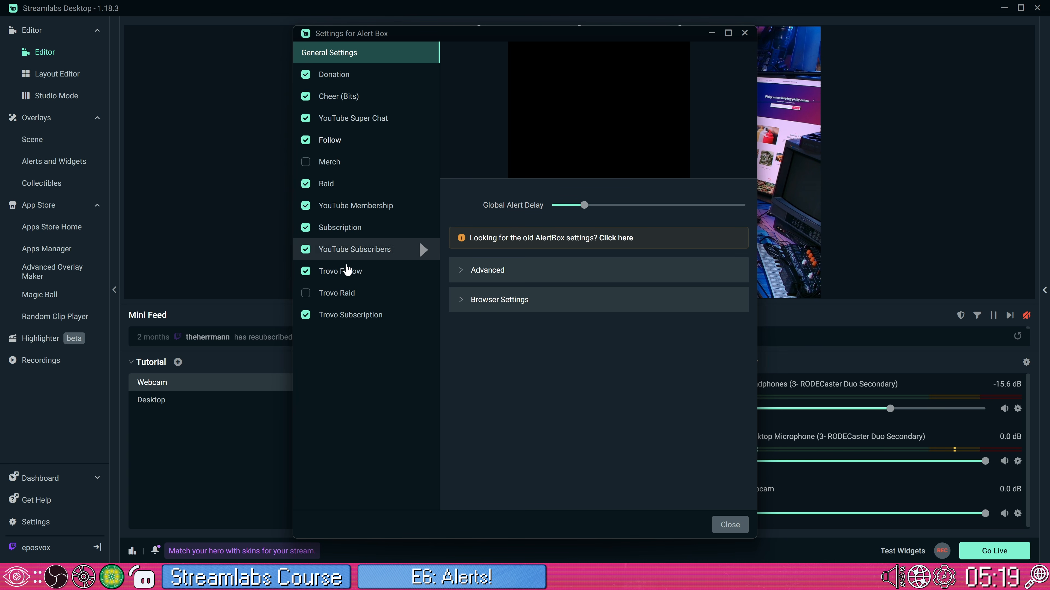
Disable the YouTube Subscribers, Follow and Trovo Follow alerts, and enable the Merch and Trovo Raid alerts
{"action": "left_click", "coordinate": [305, 249]}
{"action": "left_click", "coordinate": [305, 141]}
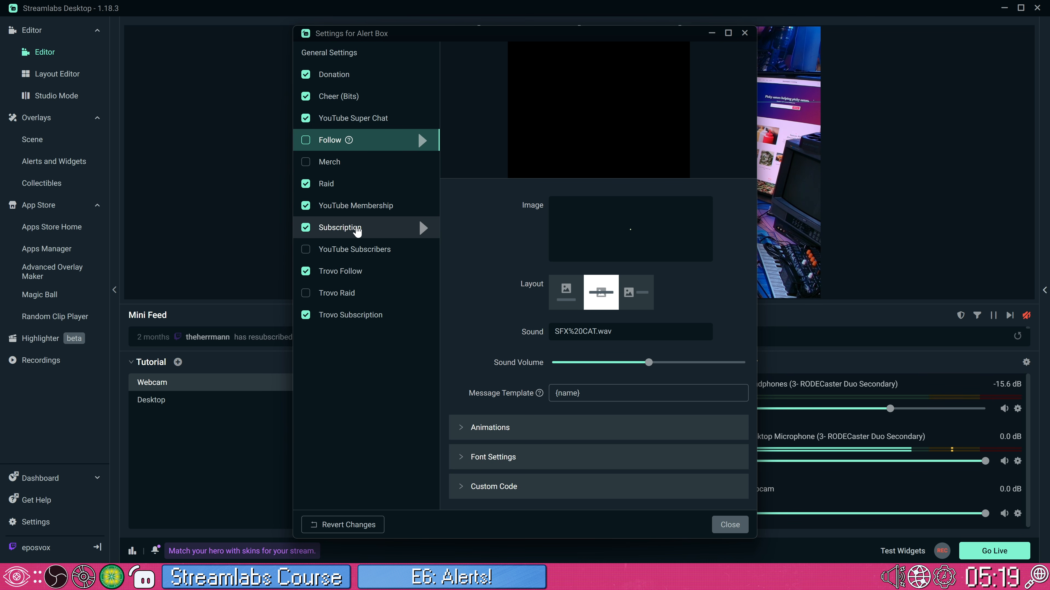
{"action": "left_click", "coordinate": [343, 271]}
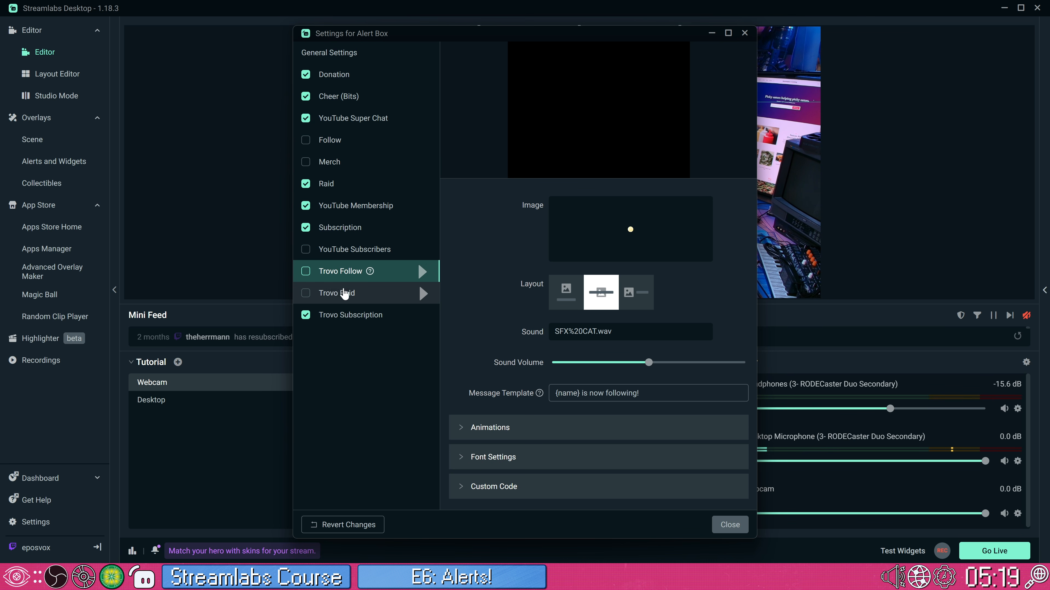
{"action": "left_click", "coordinate": [346, 293]}
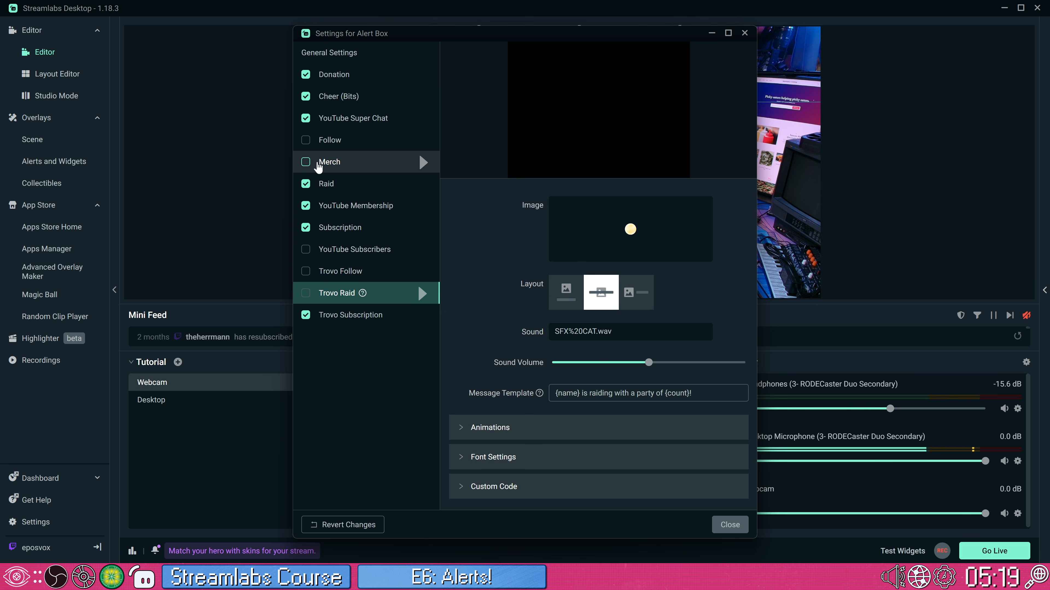
{"action": "left_click", "coordinate": [317, 164]}
{"action": "left_click", "coordinate": [317, 293]}
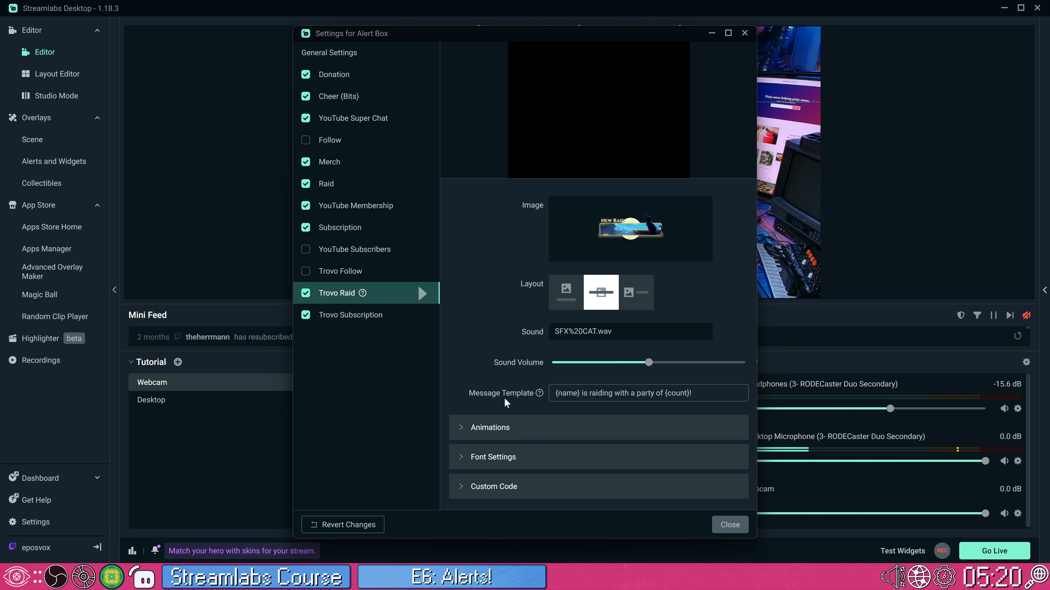
Preview the Donation alert and review its image, layout, sound, message and further settings
{"action": "left_click", "coordinate": [362, 76]}
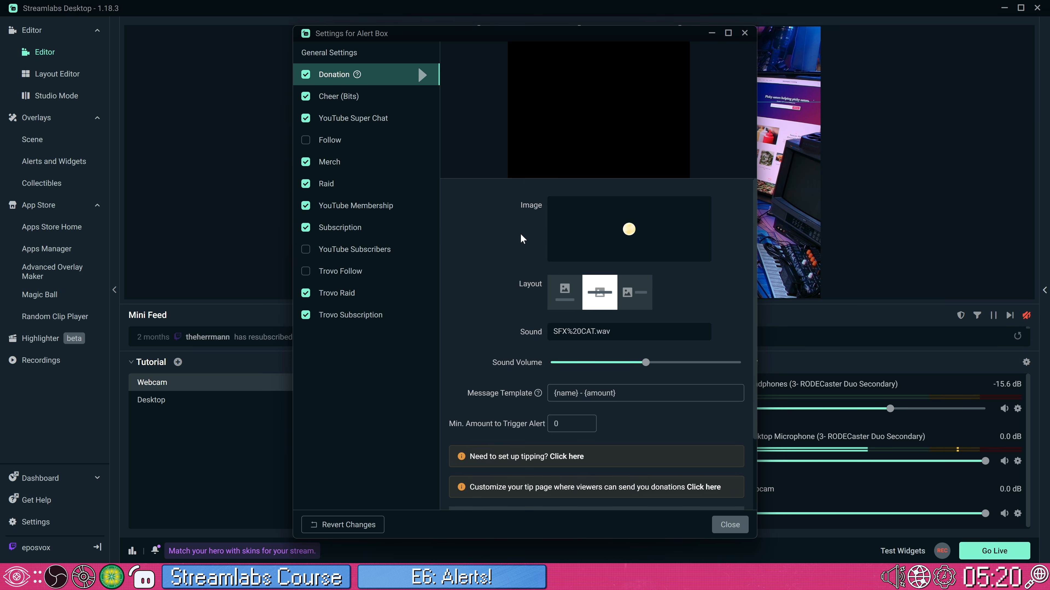
{"action": "left_click", "coordinate": [421, 75]}
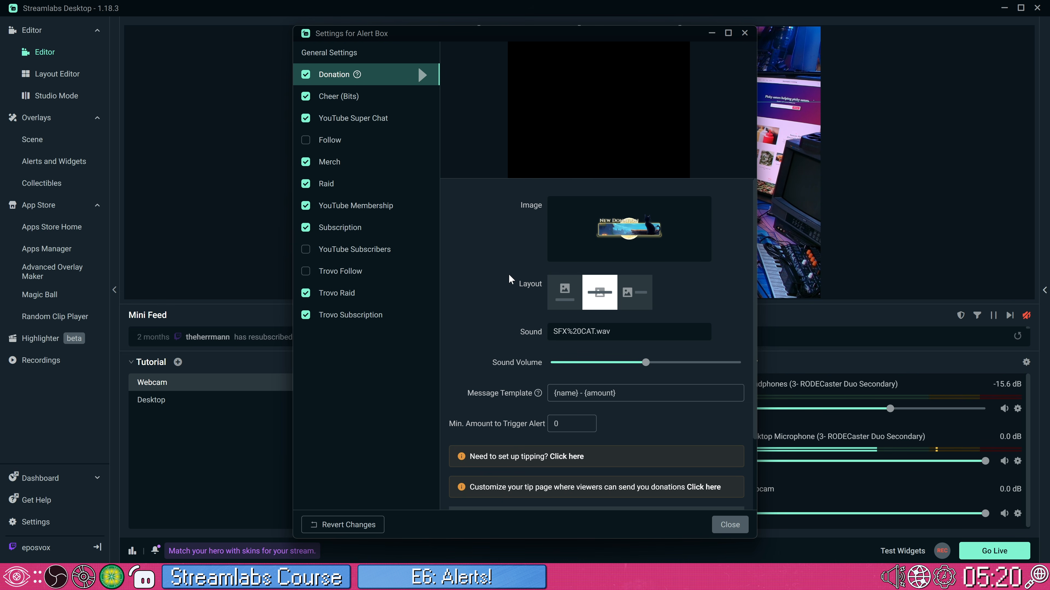
{"action": "scroll", "coordinate": [511, 280], "scroll_direction": "down", "scroll_amount": 3}
{"action": "left_click", "coordinate": [454, 432]}
{"action": "scroll", "coordinate": [490, 400], "scroll_direction": "up", "scroll_amount": 3}
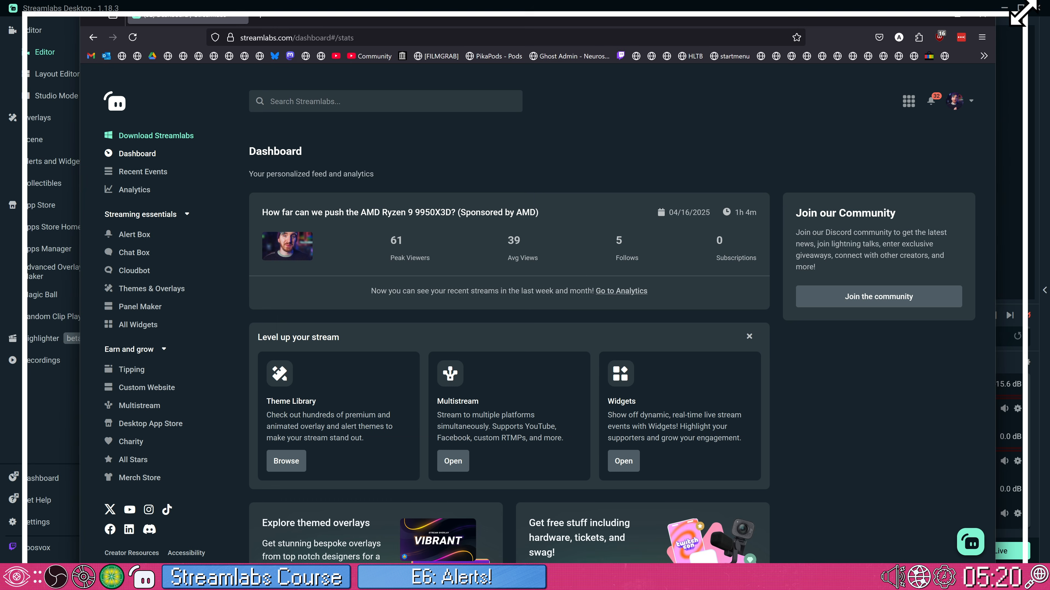
Open the Alert Box page in the Streamlabs web dashboard and go through its introductory tutorial to the end
{"action": "left_click", "coordinate": [136, 235]}
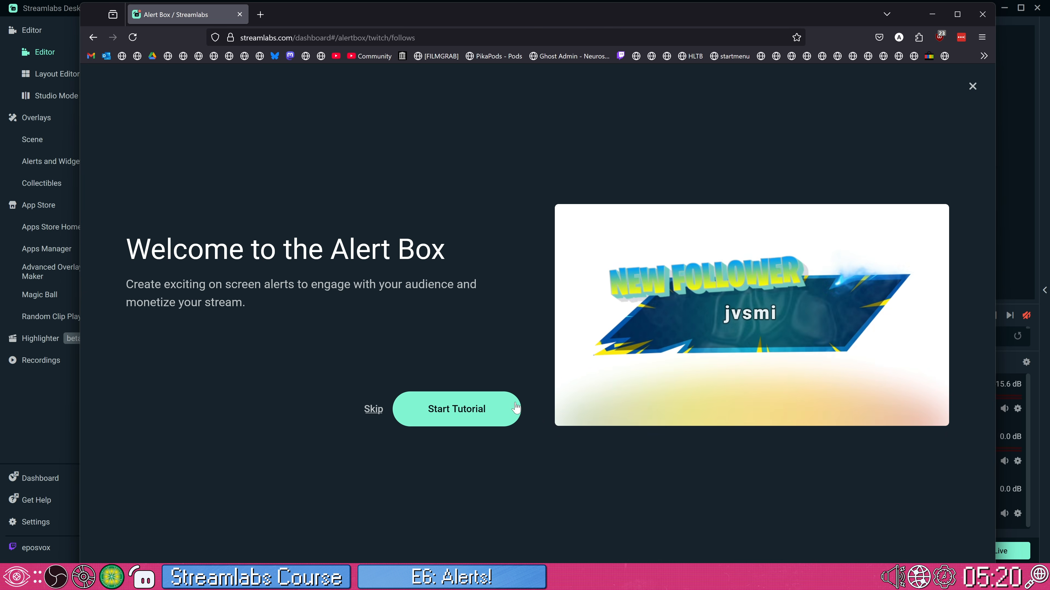
{"action": "left_click", "coordinate": [475, 407]}
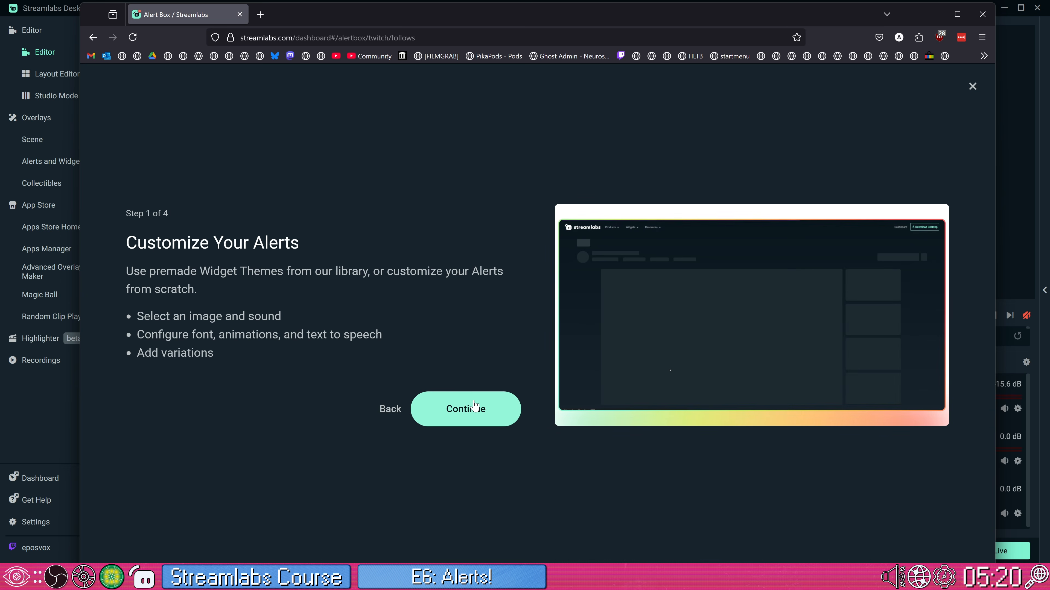
{"action": "left_click", "coordinate": [474, 407]}
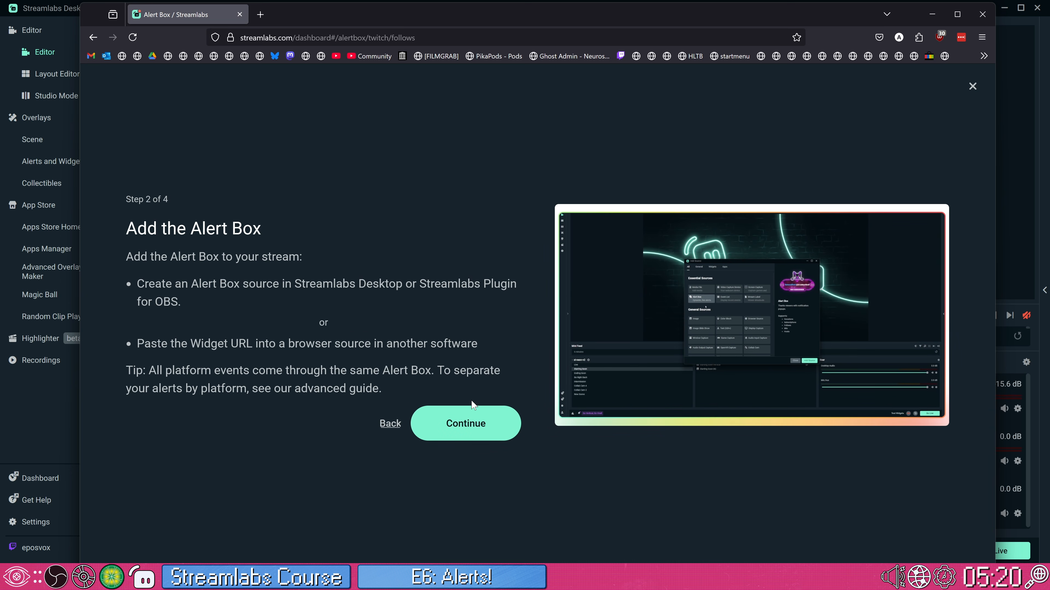
{"action": "left_click", "coordinate": [465, 418]}
{"action": "left_click", "coordinate": [461, 420]}
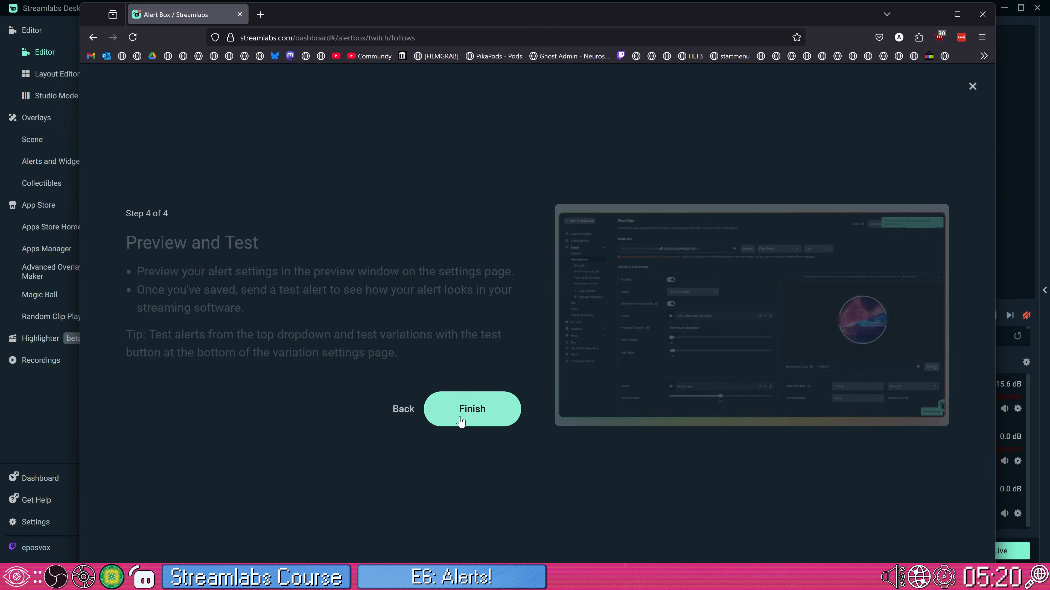
{"action": "left_click", "coordinate": [462, 420]}
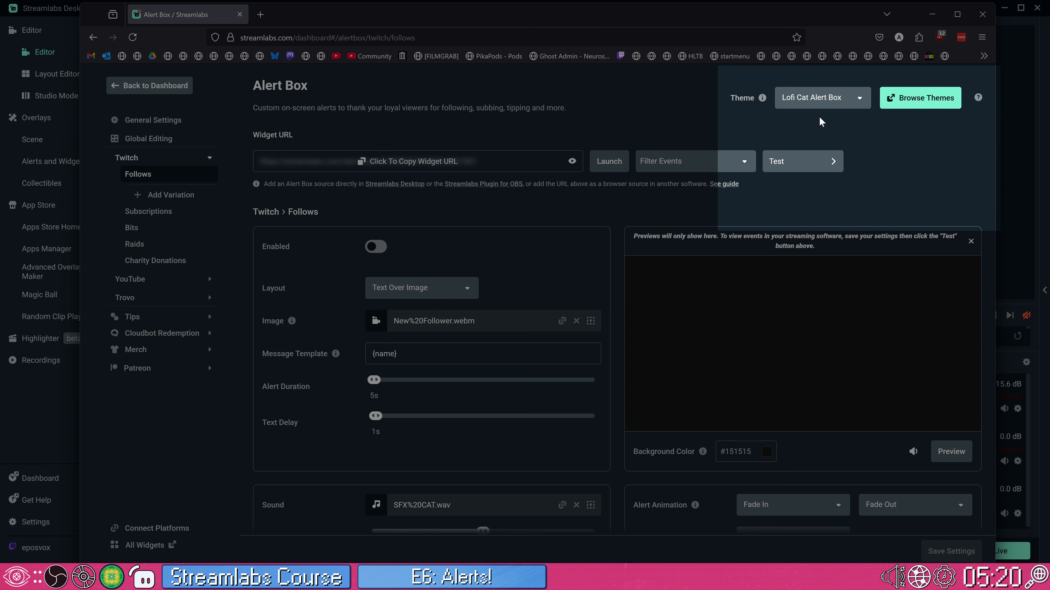
Create a widget theme from scratch named "Tutorial Test" with the description "IGNORE"
{"action": "left_click", "coordinate": [857, 99]}
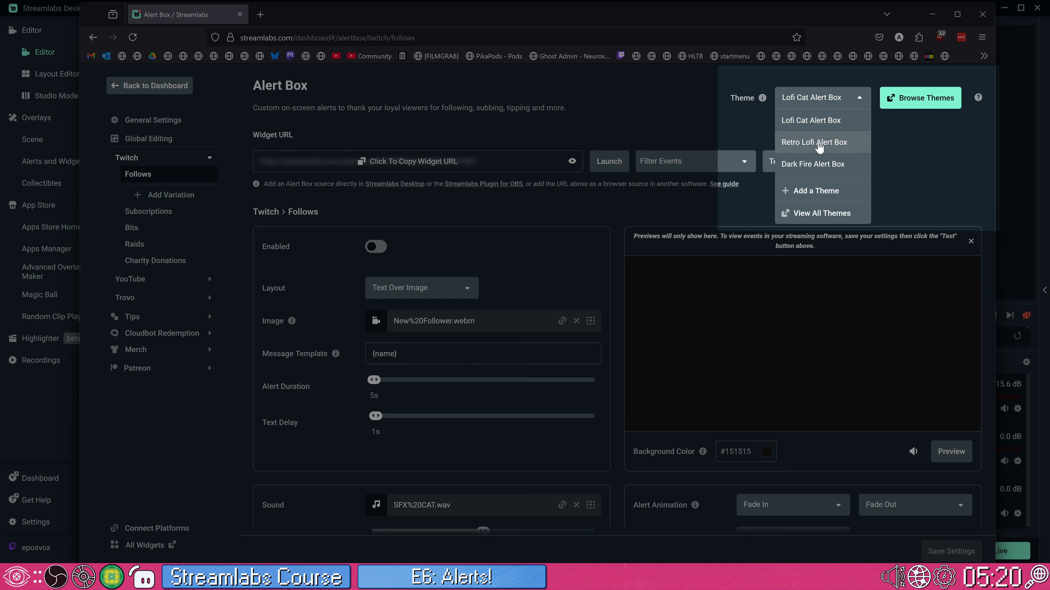
{"action": "left_click", "coordinate": [808, 191]}
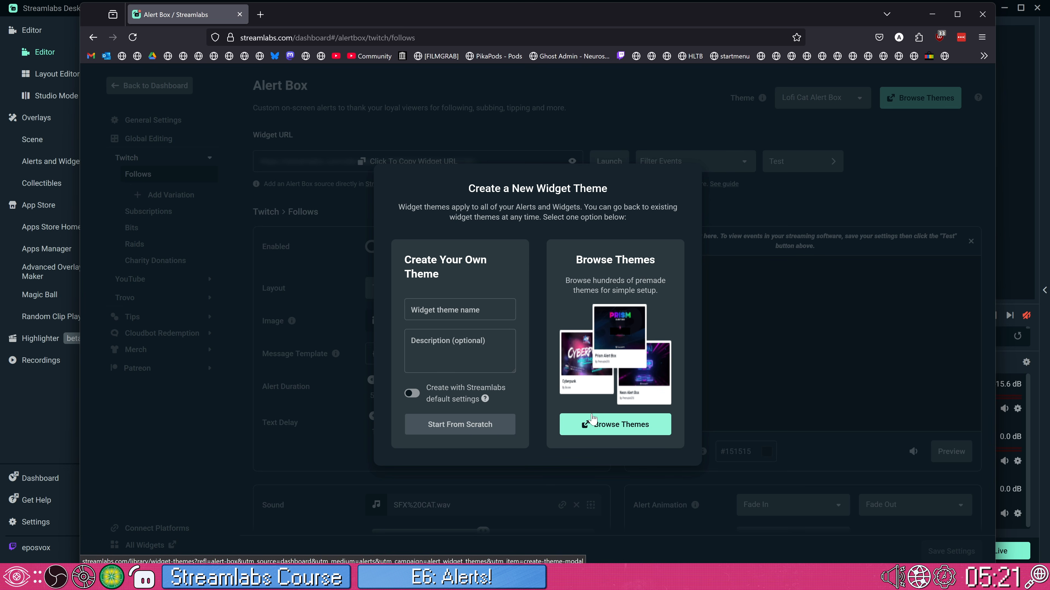
{"action": "left_click", "coordinate": [459, 310]}
{"action": "type", "text": "Tutorial Test"}
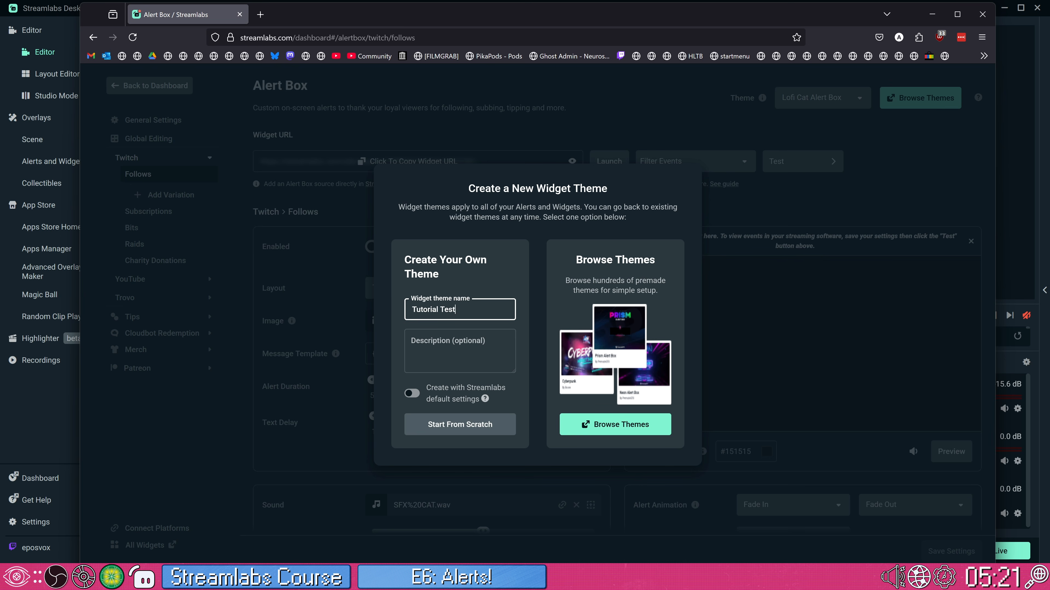
{"action": "key", "text": "Tab"}
{"action": "type", "text": "IGNOR"}
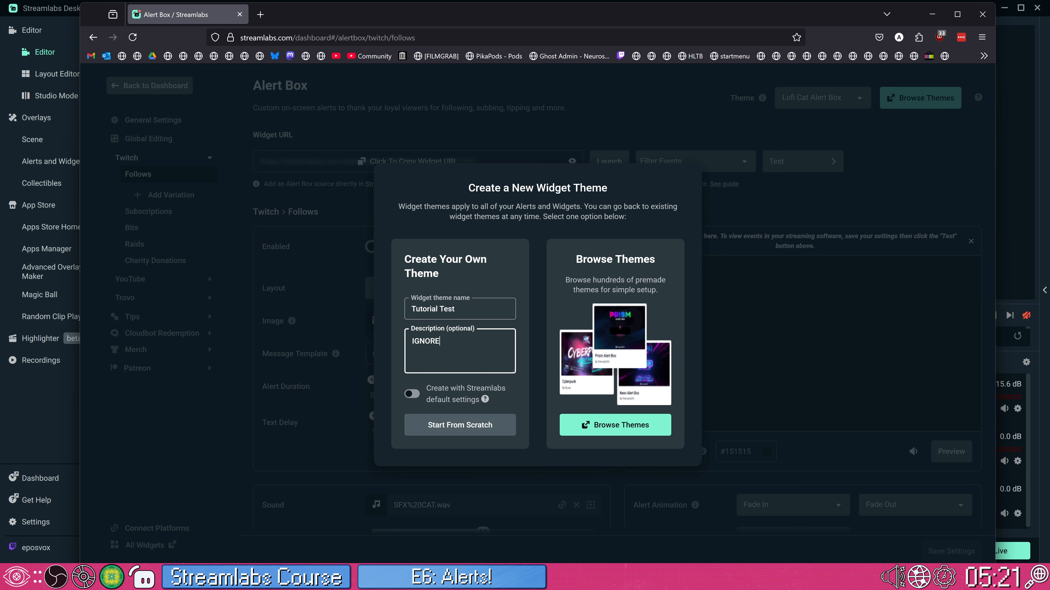
{"action": "mouse_move", "coordinate": [483, 398]}
{"action": "left_click", "coordinate": [450, 424]}
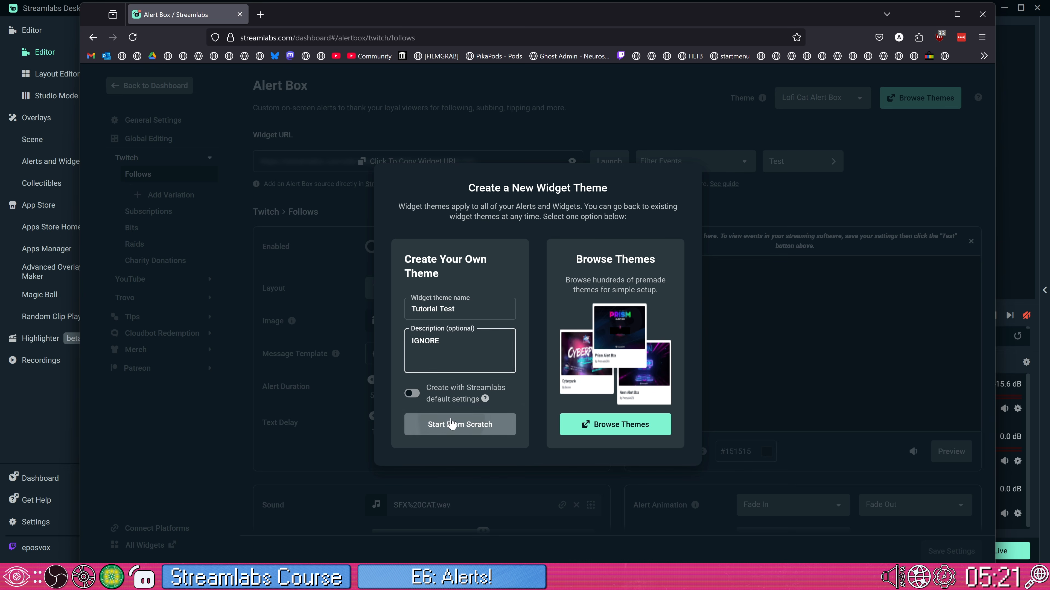
{"action": "left_click", "coordinate": [464, 425]}
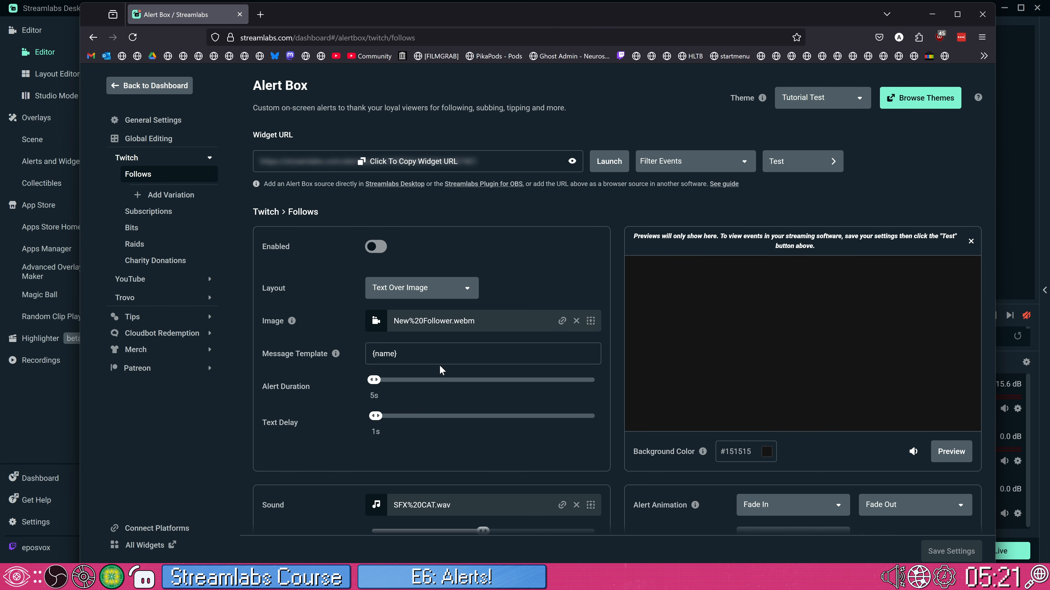
Open the Twitch Subscriptions alert and review its layout, image, message, sound and animation settings
{"action": "left_click", "coordinate": [149, 191]}
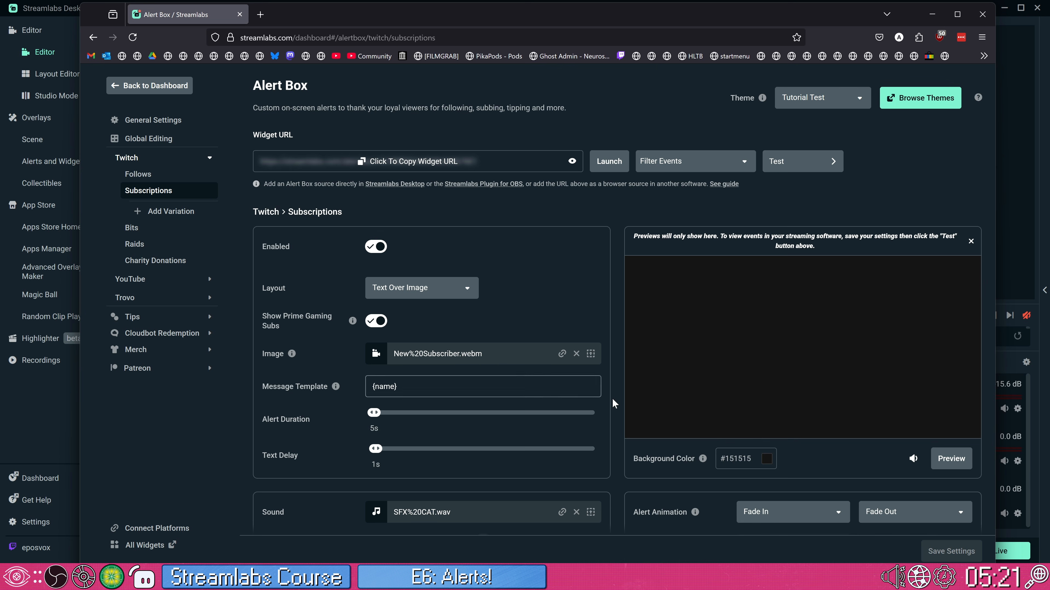
{"action": "scroll", "coordinate": [612, 398], "scroll_direction": "down", "scroll_amount": 3}
{"action": "scroll", "coordinate": [615, 363], "scroll_direction": "up", "scroll_amount": 2}
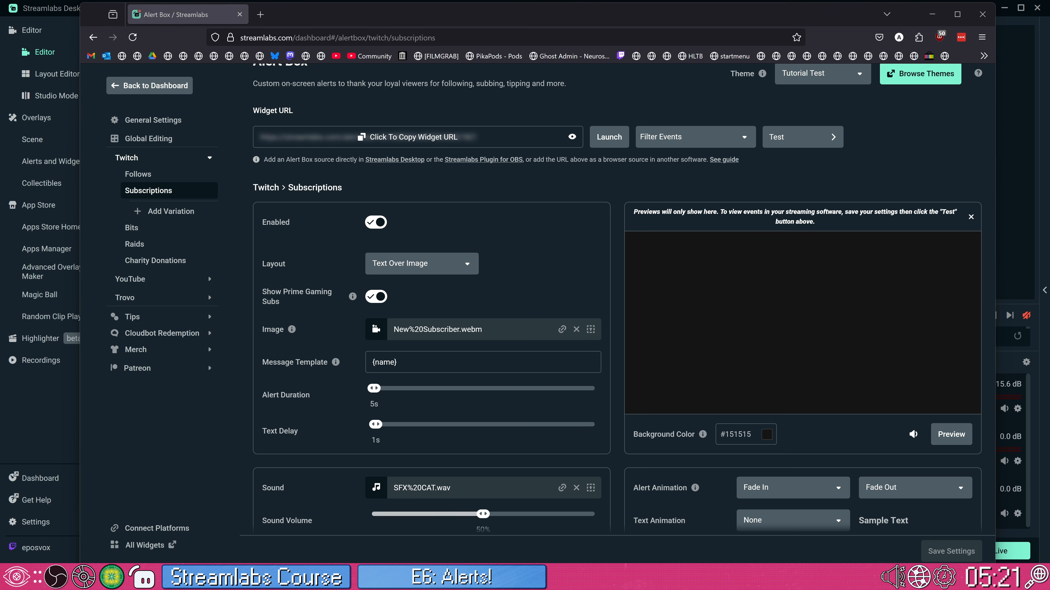
Switch to File Explorer and open the user's home folder in a new tab
{"action": "left_click", "coordinate": [729, 576]}
{"action": "left_click_drag", "start_coordinate": [705, 96], "coordinate": [565, 128]}
{"action": "scroll", "coordinate": [479, 293], "scroll_direction": "up", "scroll_amount": 5}
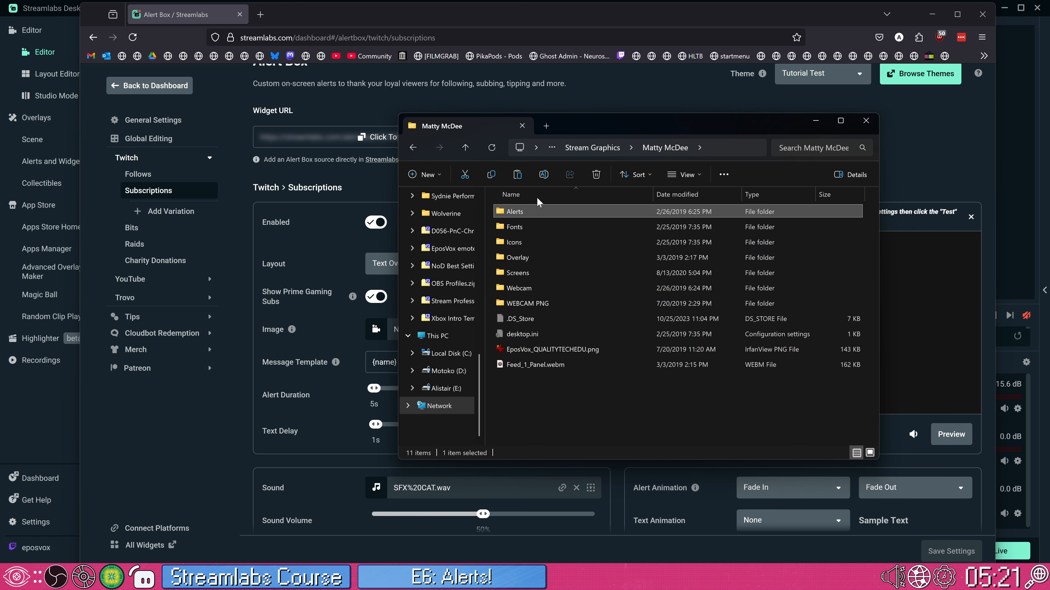
{"action": "left_click", "coordinate": [548, 127]}
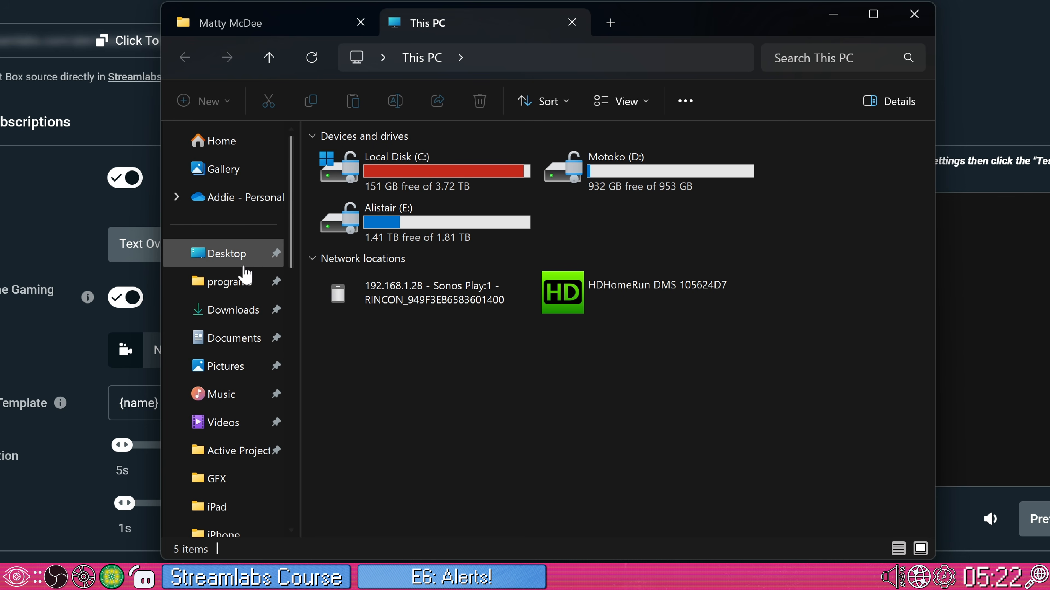
{"action": "left_click", "coordinate": [231, 282]}
{"action": "left_click", "coordinate": [436, 59]}
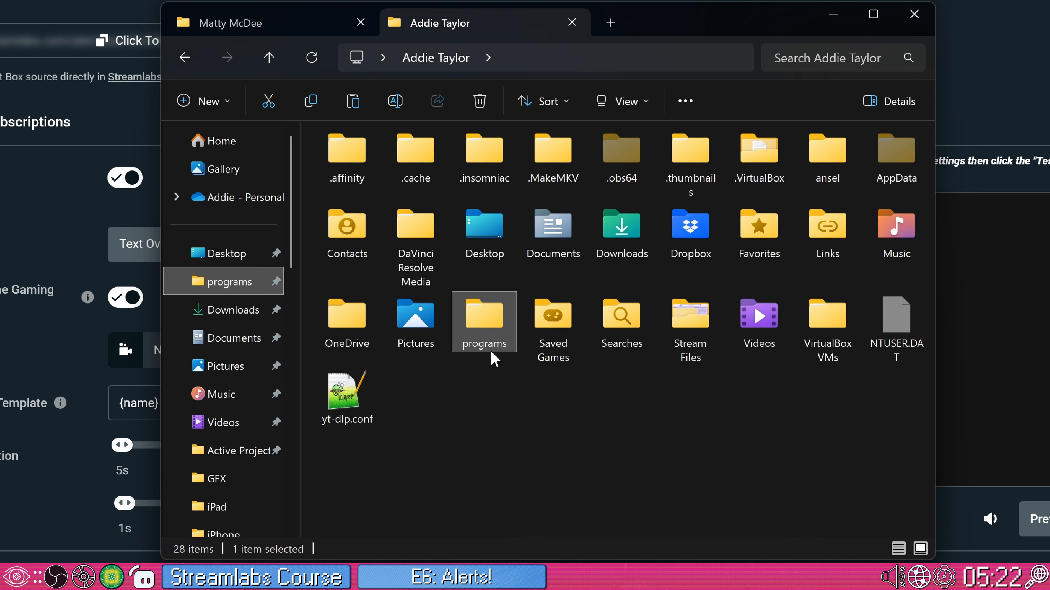
Open the programs folder and look through its contents
{"action": "double_click", "coordinate": [489, 328]}
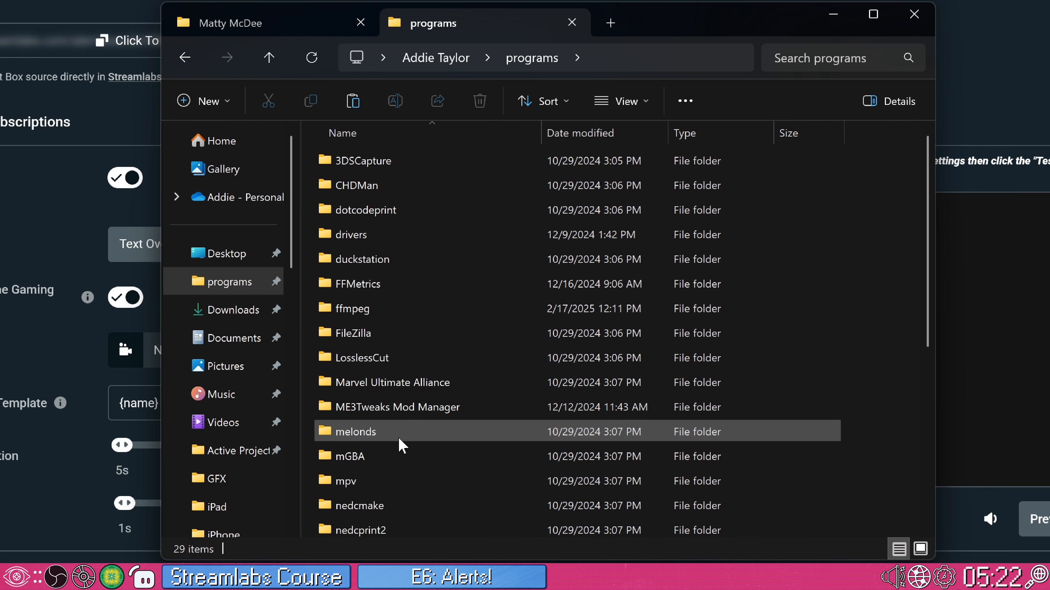
{"action": "scroll", "coordinate": [401, 409], "scroll_direction": "down", "scroll_amount": 5}
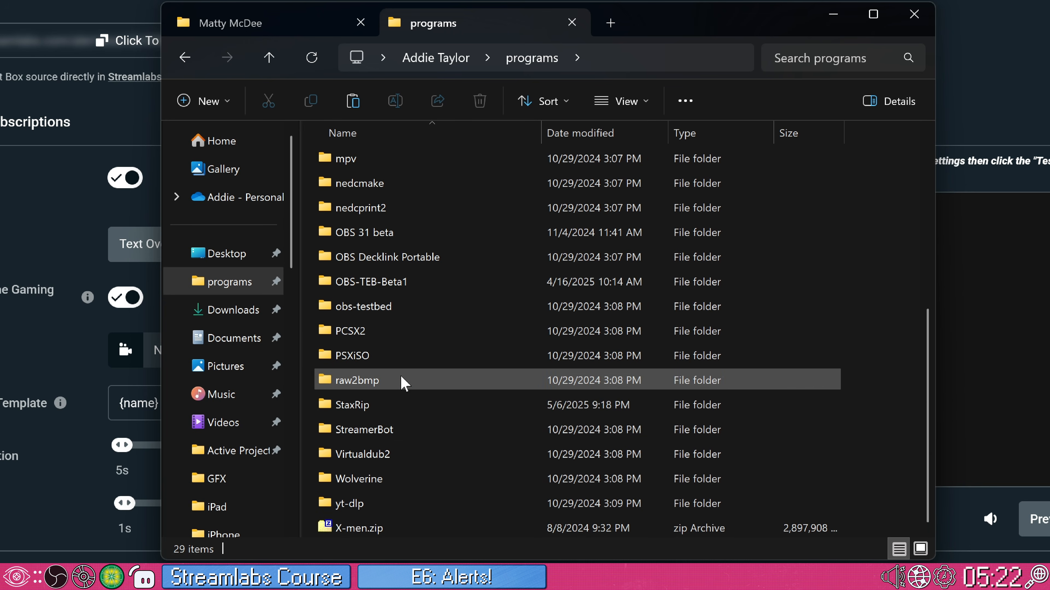
{"action": "scroll", "coordinate": [400, 383], "scroll_direction": "up", "scroll_amount": 5}
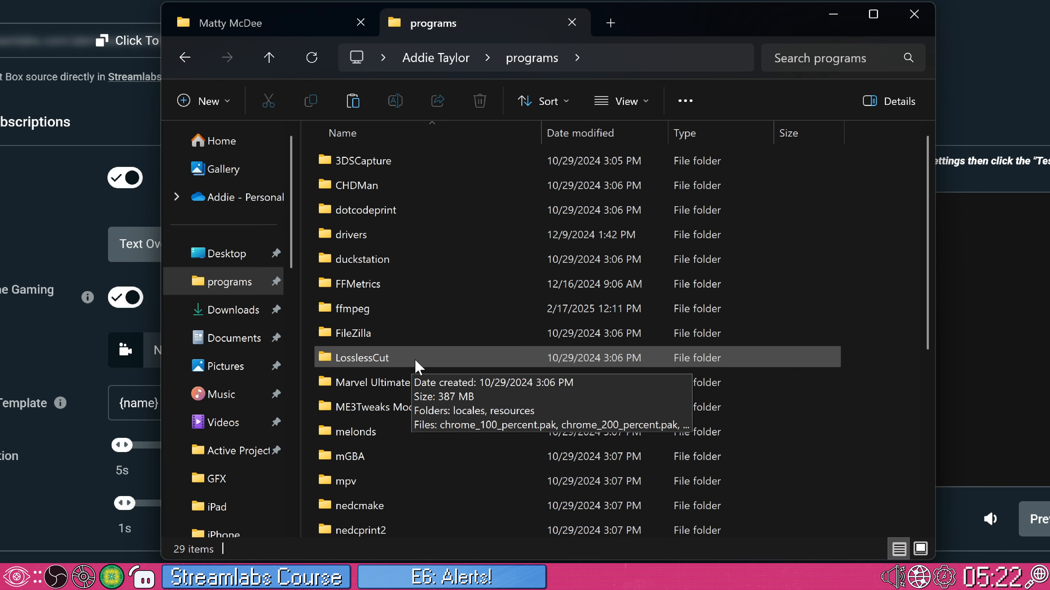
Go back from the programs folder to the user's home folder
{"action": "key", "text": "alt+Left"}
{"action": "left_click", "coordinate": [433, 390]}
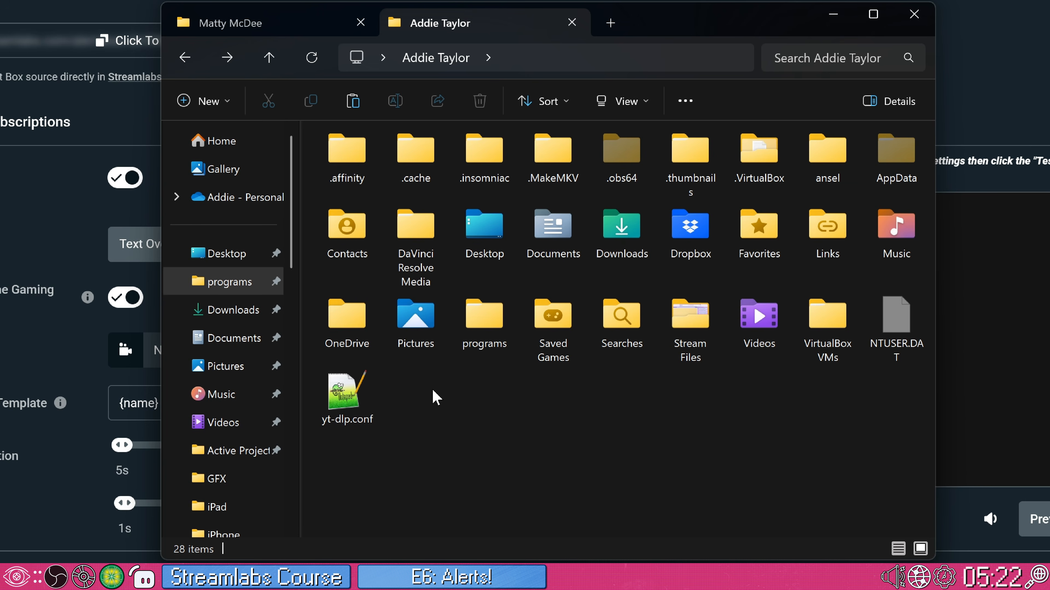
Try to create a folder named "Stream Files" in the home folder, decline the merge and delete the new folder
{"action": "right_click", "coordinate": [454, 407]}
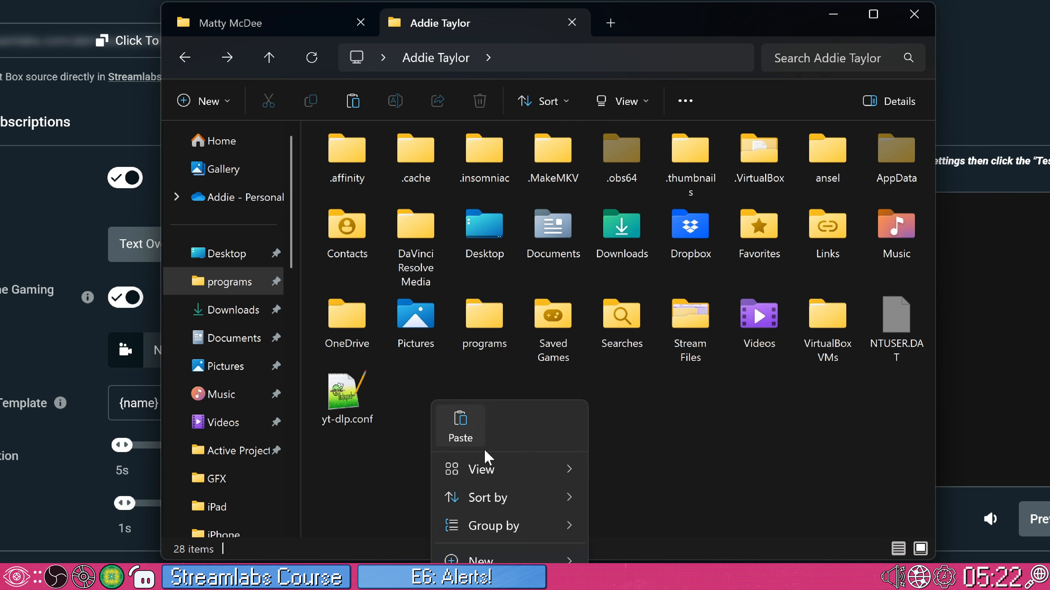
{"action": "left_click", "coordinate": [480, 561]}
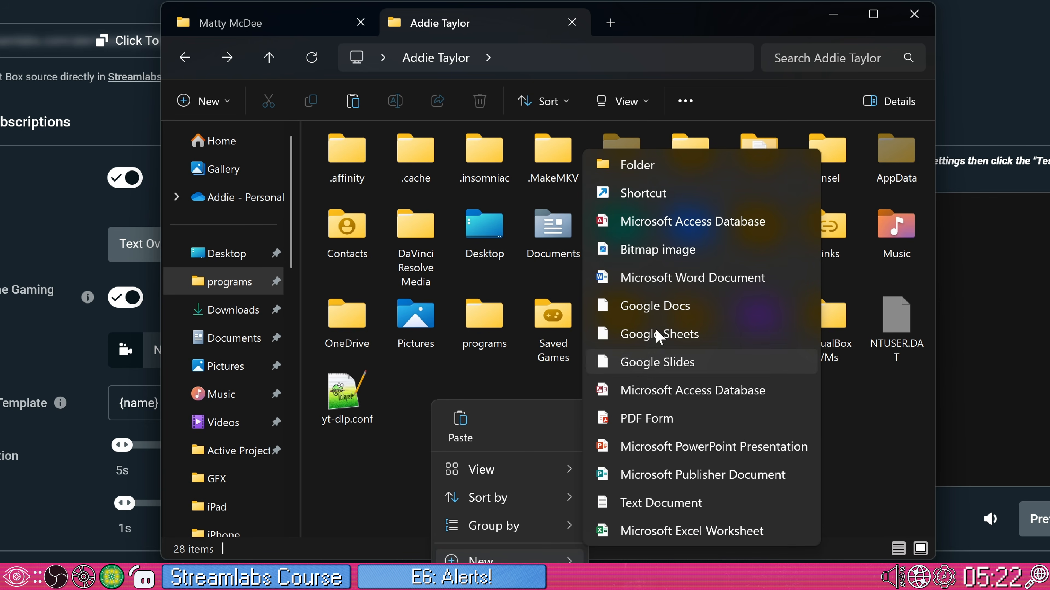
{"action": "left_click", "coordinate": [642, 174]}
{"action": "type", "text": "Stream Files"}
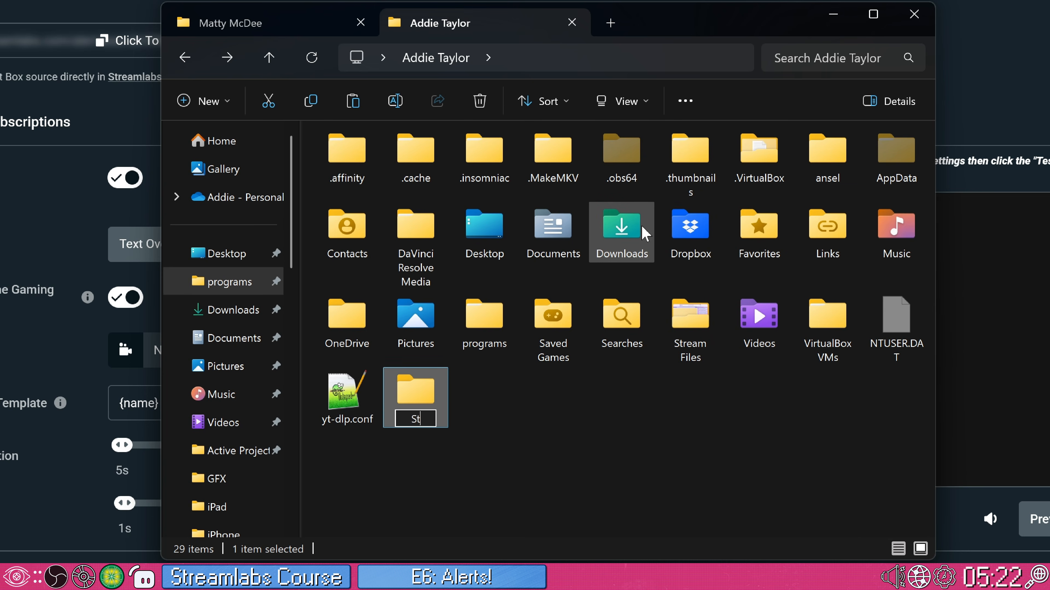
{"action": "key", "text": "Return"}
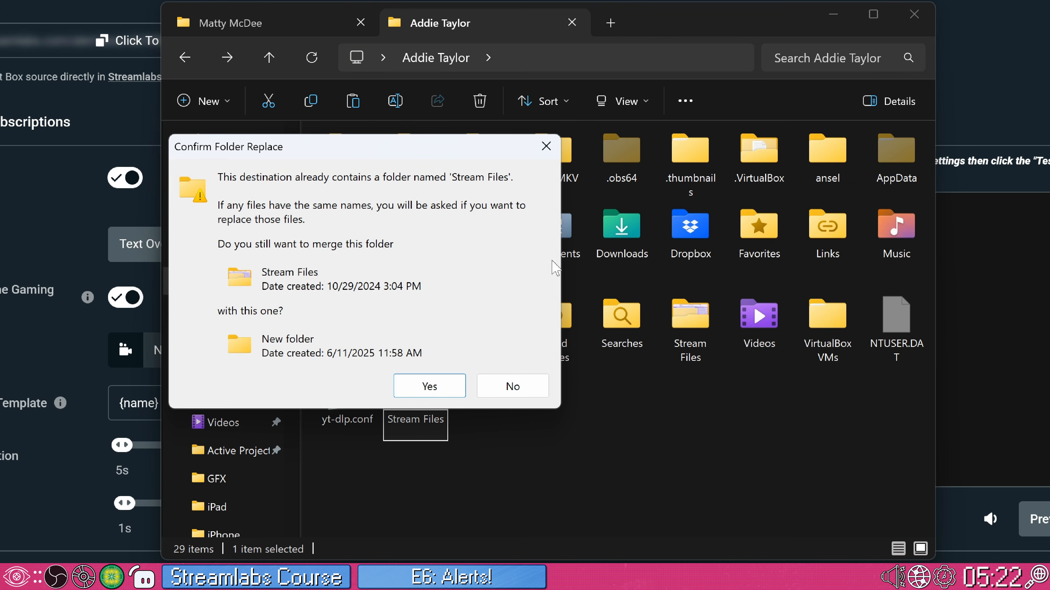
{"action": "left_click", "coordinate": [531, 383]}
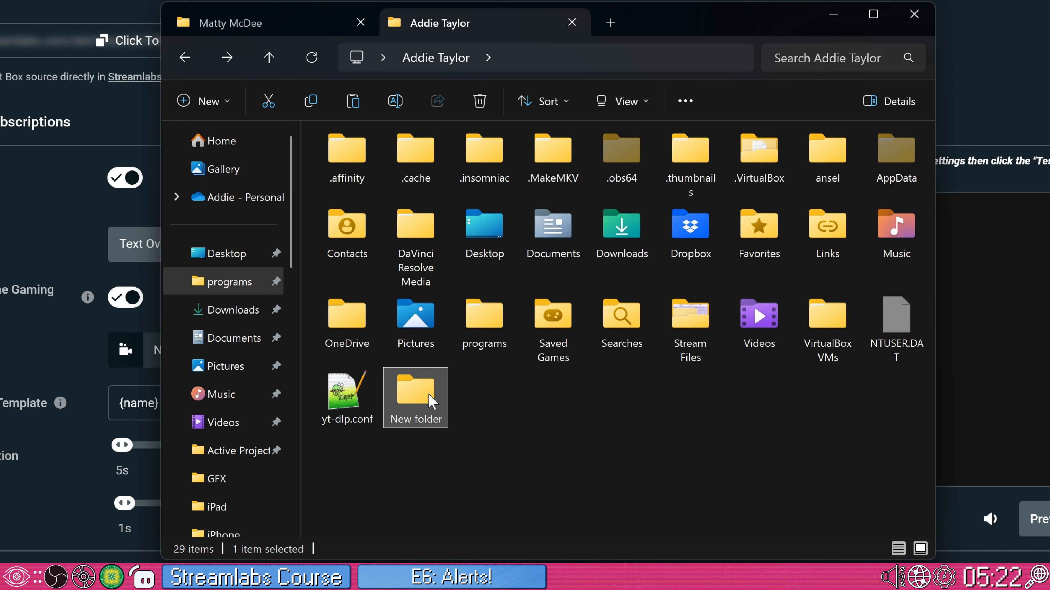
{"action": "key", "text": "Delete"}
Open the existing Stream Files folder and paste the copied Alerts folder into it
{"action": "double_click", "coordinate": [672, 327]}
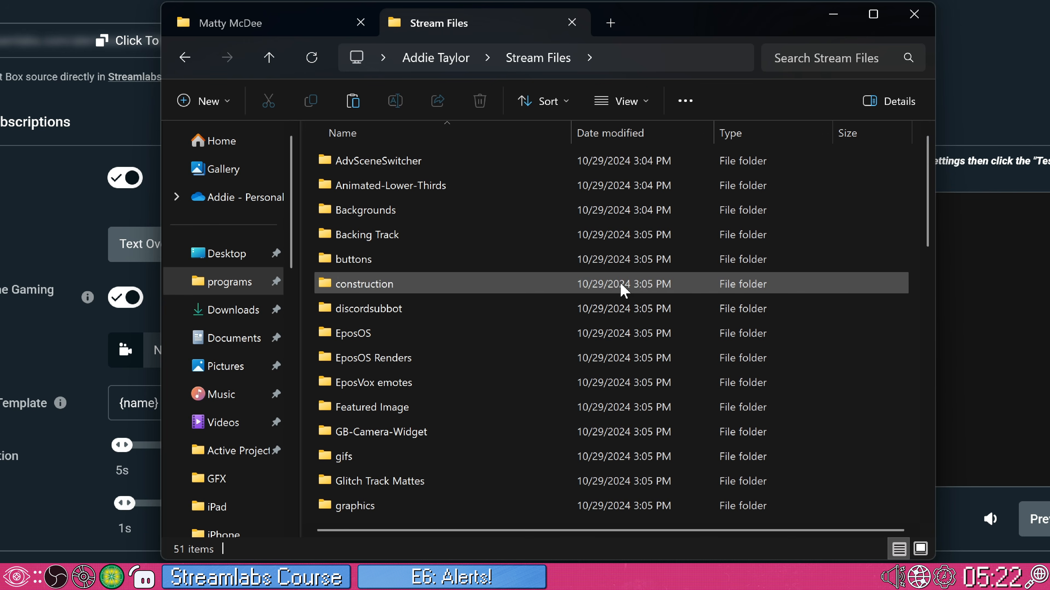
{"action": "scroll", "coordinate": [429, 360], "scroll_direction": "down", "scroll_amount": 3}
{"action": "scroll", "coordinate": [428, 363], "scroll_direction": "down", "scroll_amount": 3}
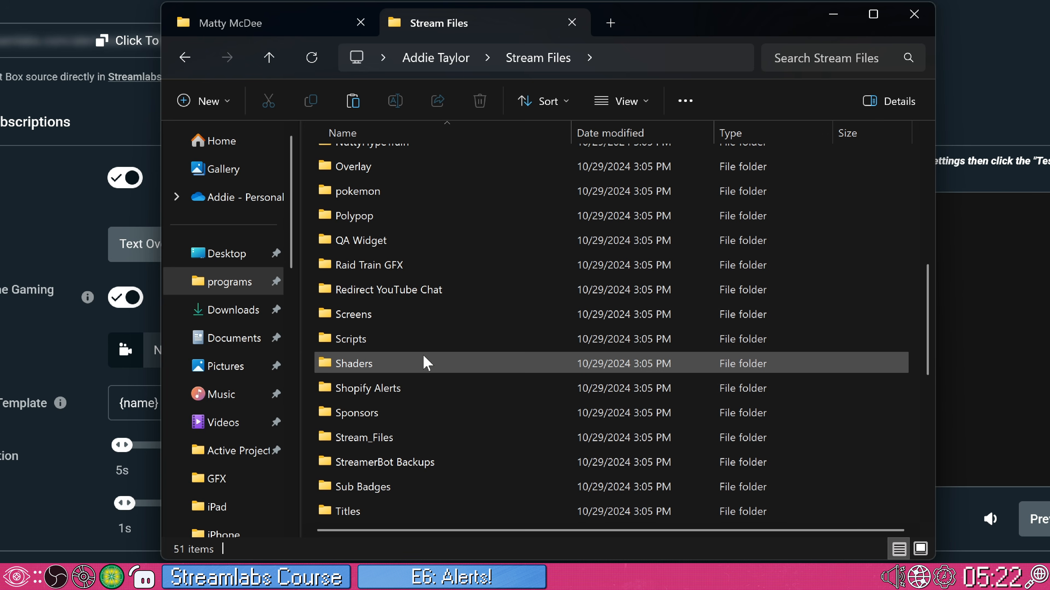
{"action": "scroll", "coordinate": [428, 363], "scroll_direction": "up", "scroll_amount": 8}
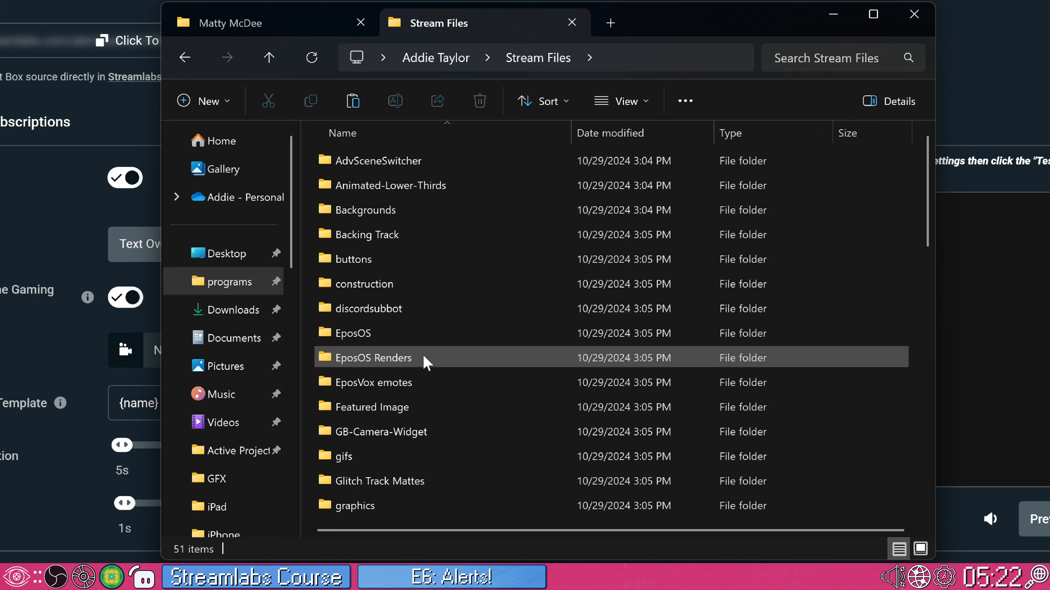
{"action": "left_click", "coordinate": [352, 106]}
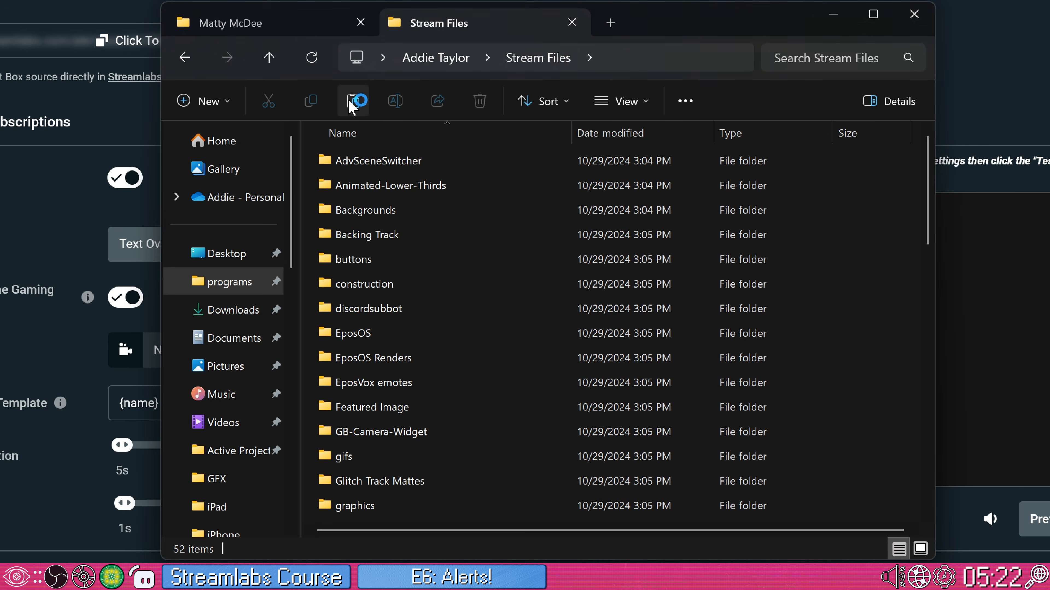
Open the pasted Alerts folder and look through its WEBM alert files
{"action": "scroll", "coordinate": [403, 343], "scroll_direction": "down", "scroll_amount": 6}
{"action": "scroll", "coordinate": [403, 343], "scroll_direction": "down", "scroll_amount": 5}
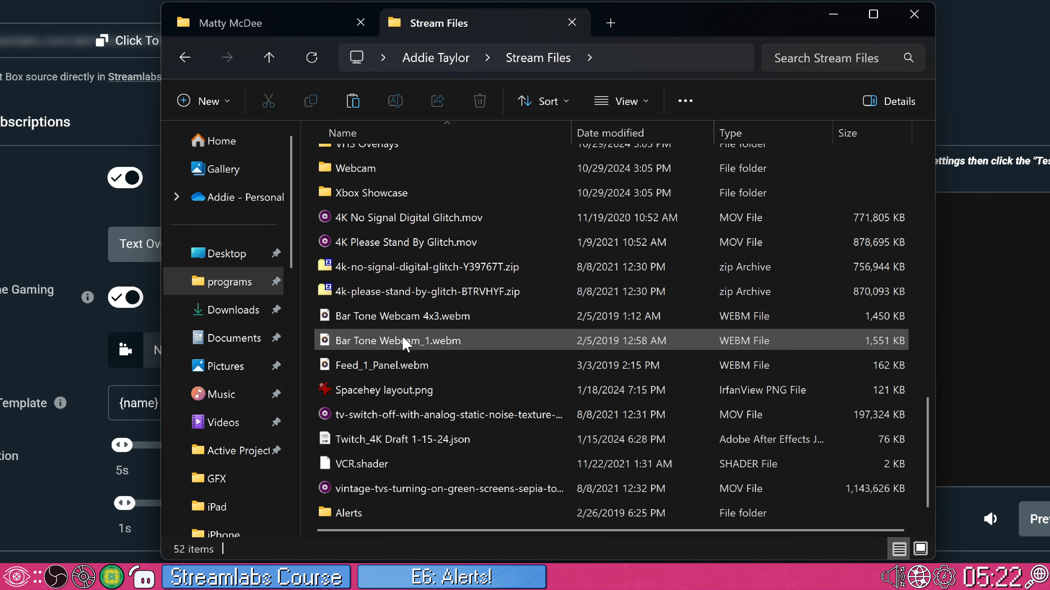
{"action": "double_click", "coordinate": [351, 512]}
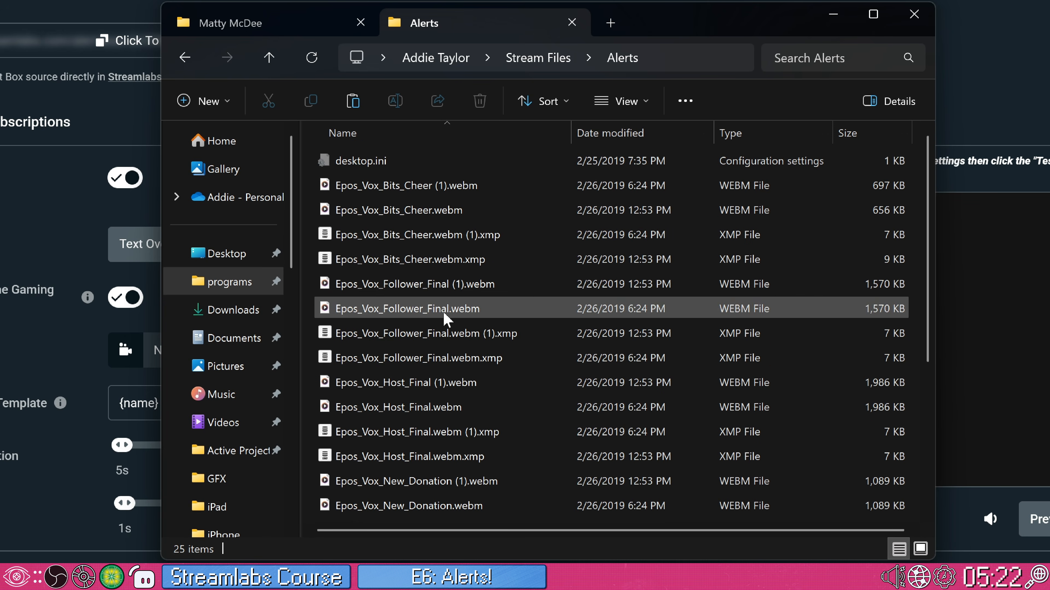
{"action": "scroll", "coordinate": [471, 357], "scroll_direction": "down", "scroll_amount": 3}
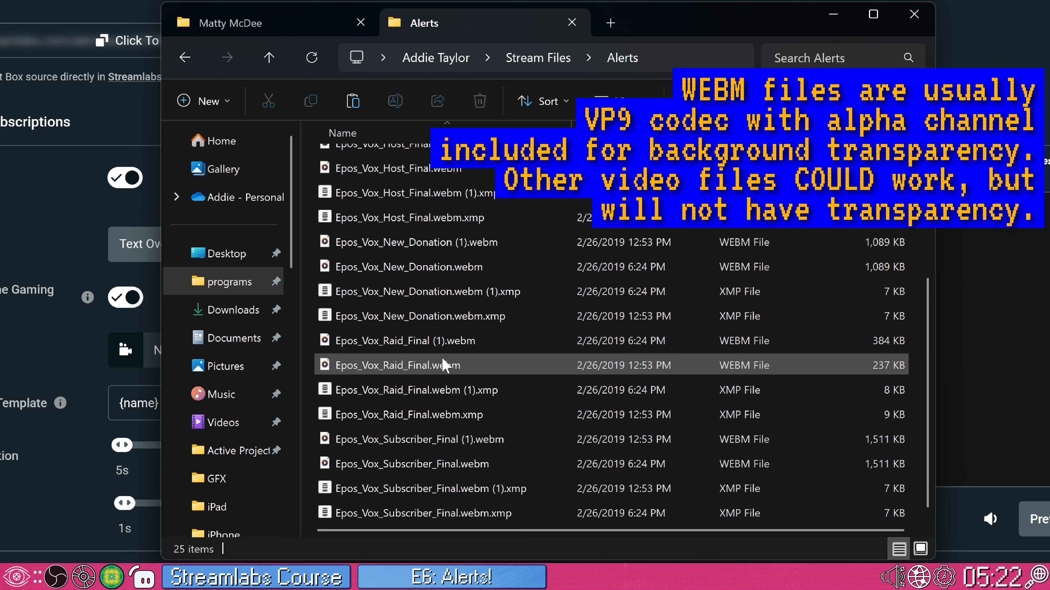
{"action": "mouse_move", "coordinate": [443, 365]}
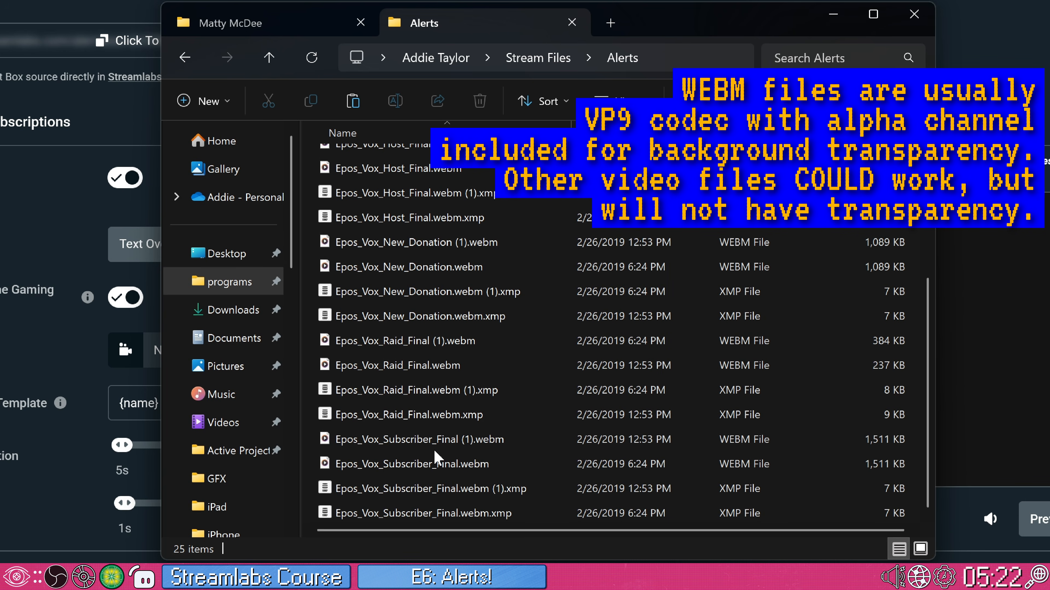
{"action": "scroll", "coordinate": [439, 455], "scroll_direction": "up", "scroll_amount": 3}
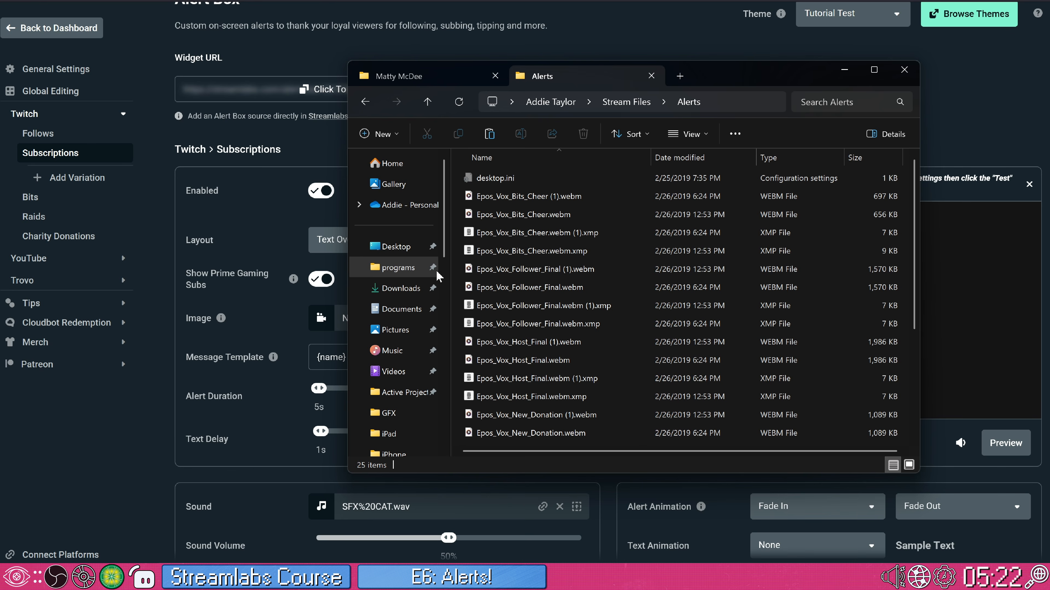
Return to the Streamlabs Subscriptions alert, preview it with sound muted, and turn off Show Prime Gaming Subs
{"action": "left_click", "coordinate": [67, 231]}
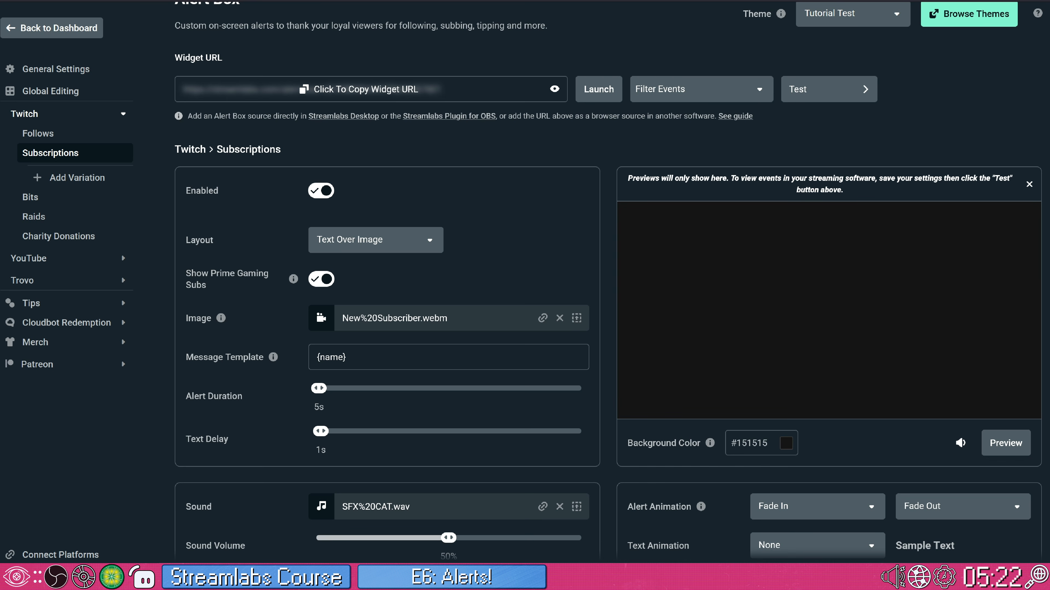
{"action": "left_click", "coordinate": [1002, 441]}
{"action": "left_click", "coordinate": [439, 242]}
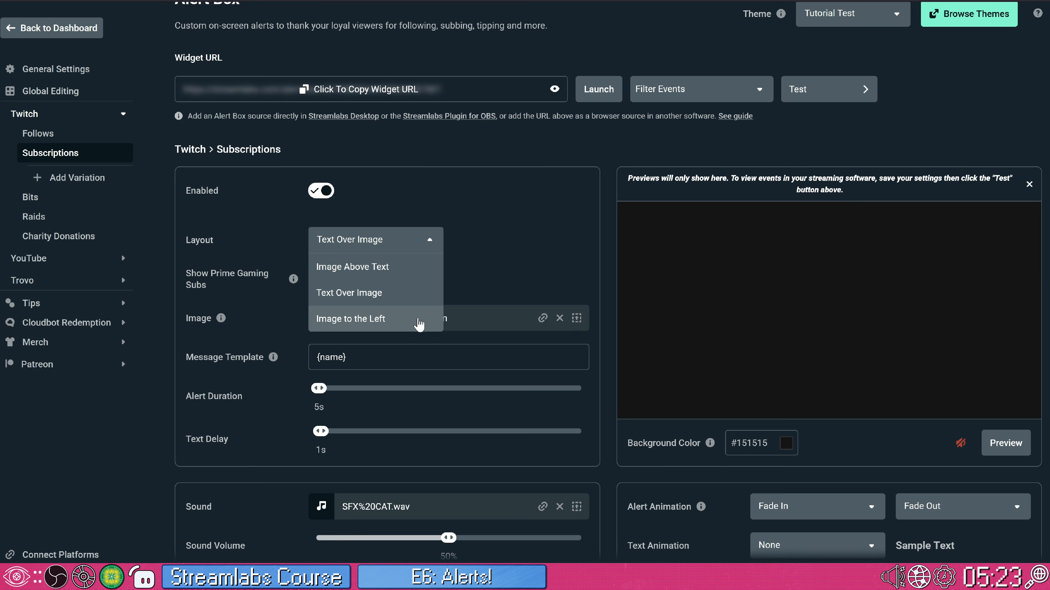
{"action": "left_click", "coordinate": [483, 284]}
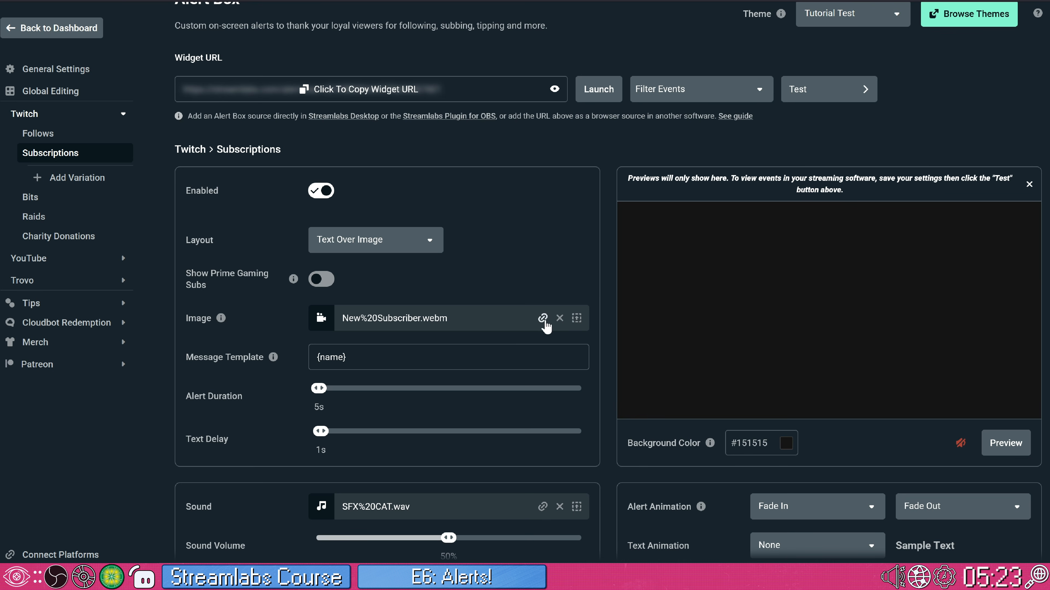
Remove the Subscriptions alert's current image and open the Media Gallery uploads
{"action": "left_click", "coordinate": [559, 319]}
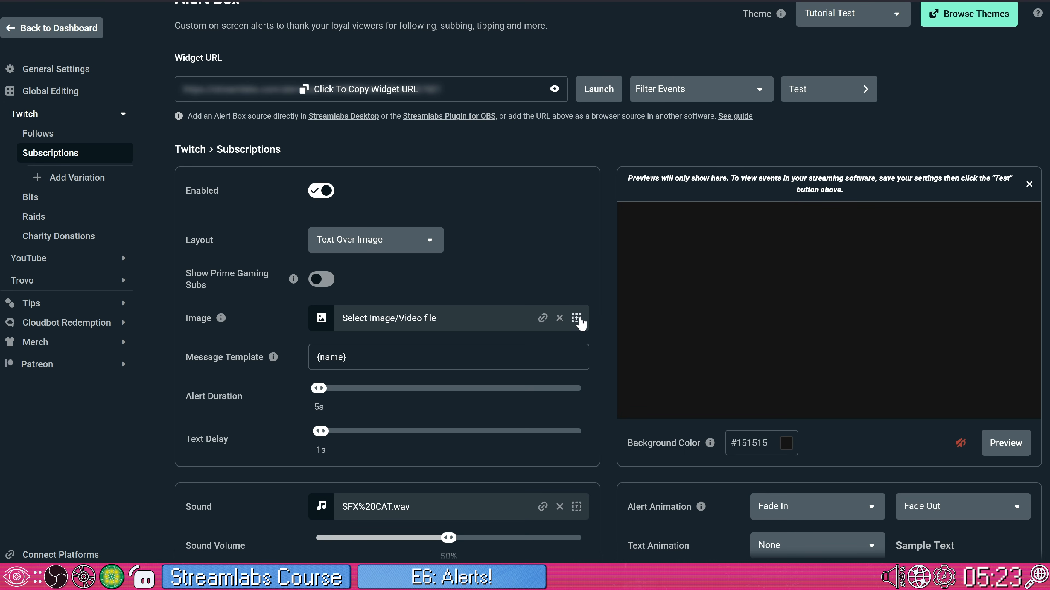
{"action": "left_click", "coordinate": [576, 319]}
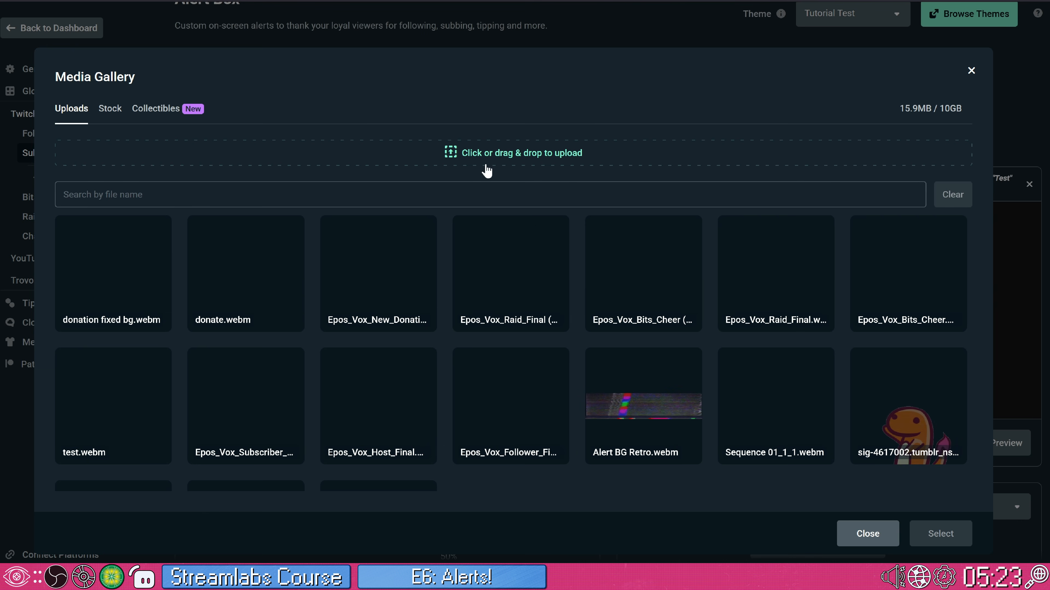
{"action": "left_click", "coordinate": [490, 163]}
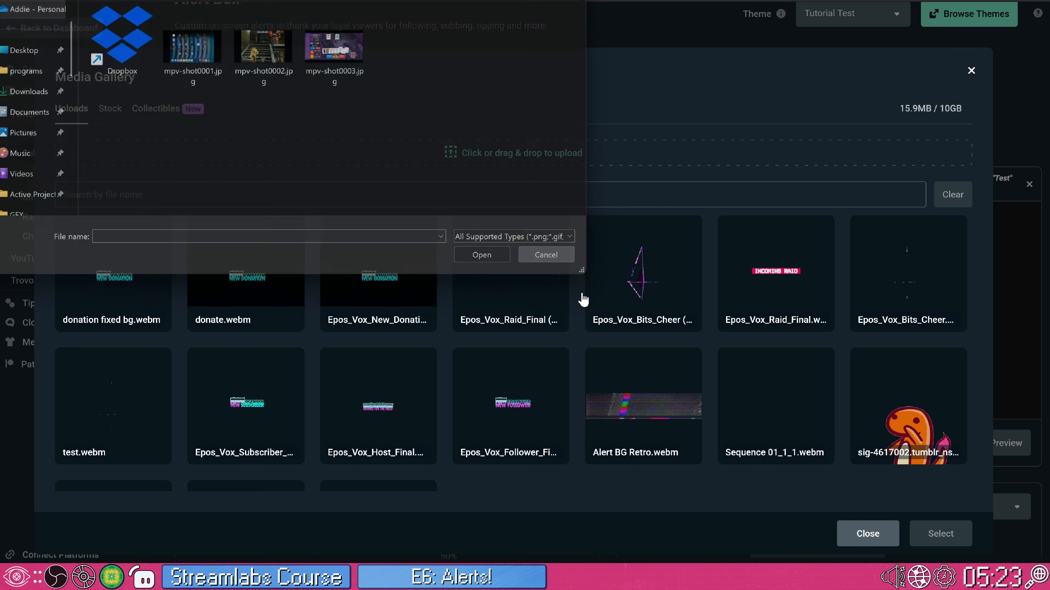
{"action": "left_click", "coordinate": [549, 256]}
Upload Epos_Vox_Subscriber_Final.webm from the Alerts folder in File Explorer to the Media Gallery
{"action": "key", "text": "alt+Tab"}
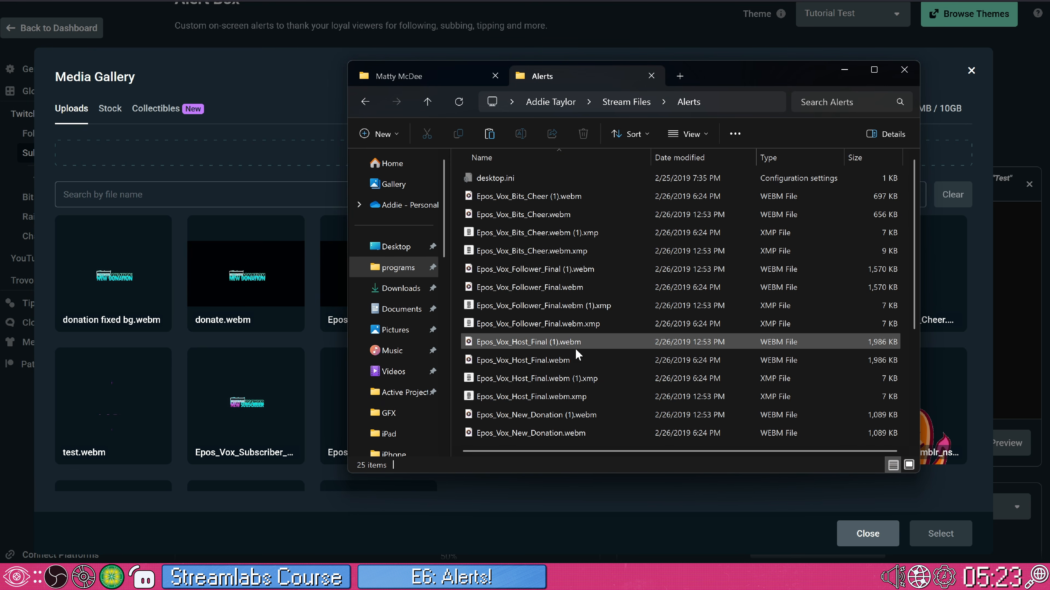
{"action": "scroll", "coordinate": [575, 347], "scroll_direction": "down", "scroll_amount": 3}
{"action": "left_click", "coordinate": [561, 421]}
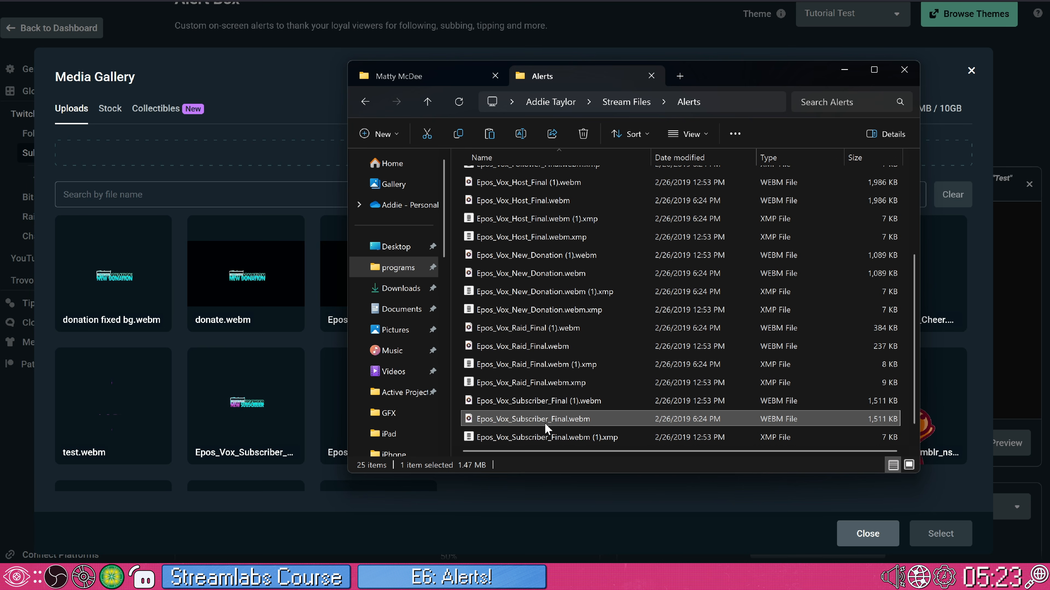
{"action": "left_click", "coordinate": [558, 400]}
{"action": "left_click_drag", "start_coordinate": [562, 422], "coordinate": [313, 165]}
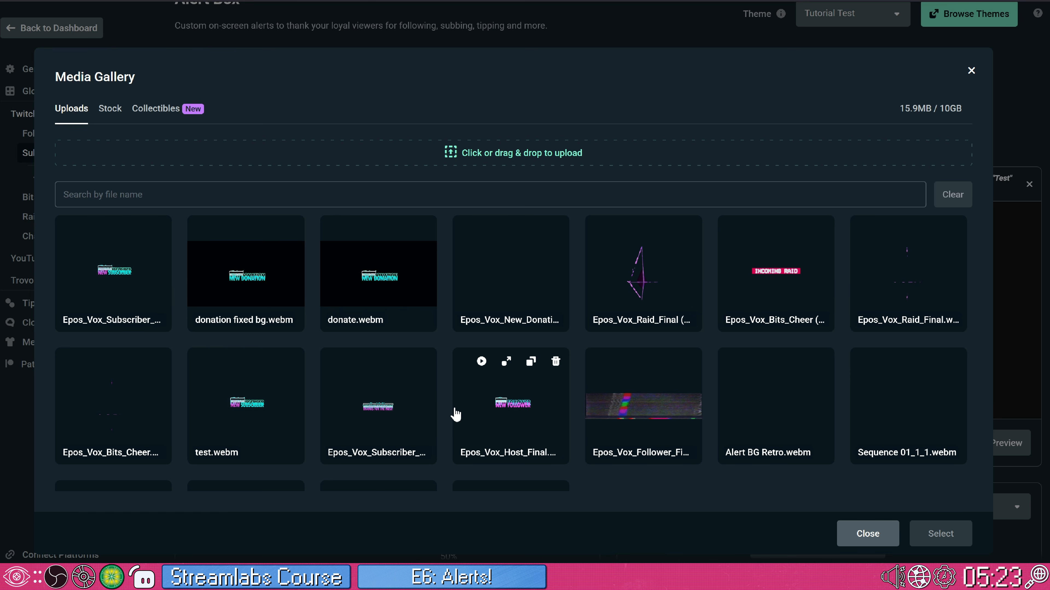
Use the newly uploaded subscriber video as the Subscriptions alert's image and preview the alert
{"action": "left_click", "coordinate": [122, 288]}
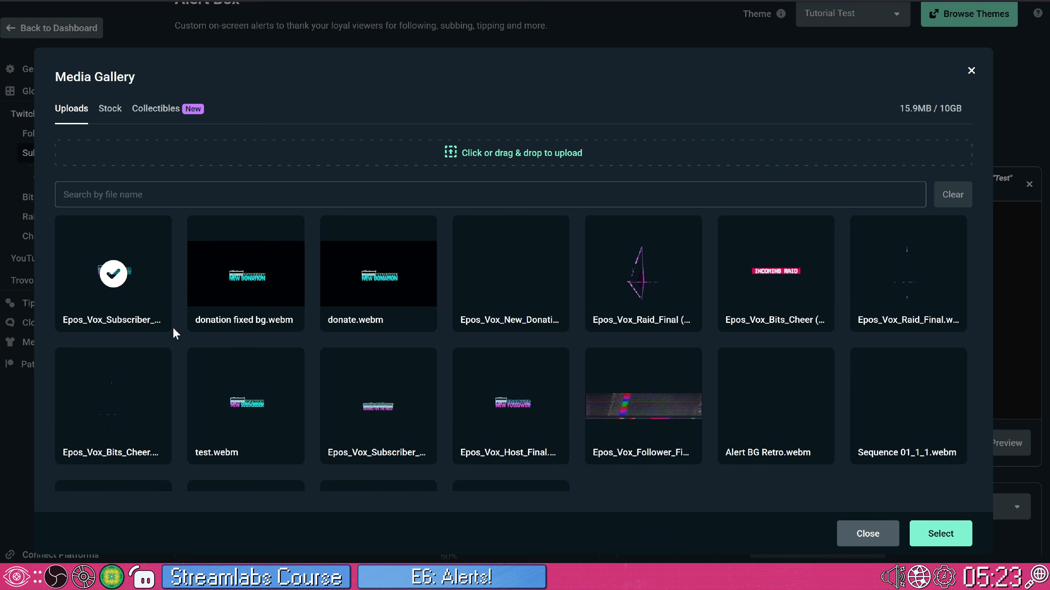
{"action": "left_click", "coordinate": [925, 534]}
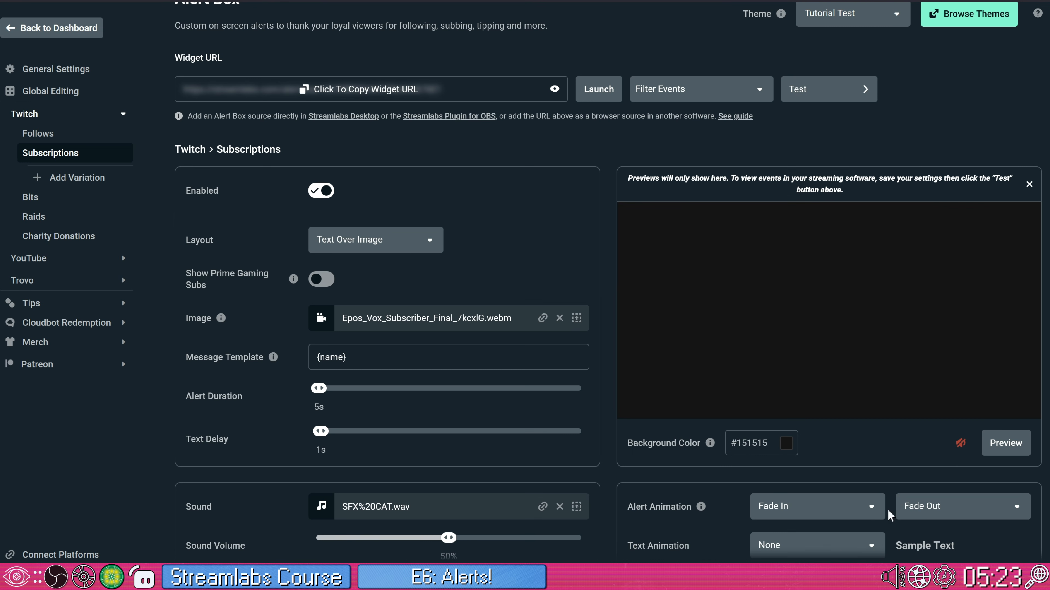
{"action": "left_click", "coordinate": [1005, 443]}
Set the Subscriptions alert's layout to Image Above Text and preview it
{"action": "left_click", "coordinate": [429, 238]}
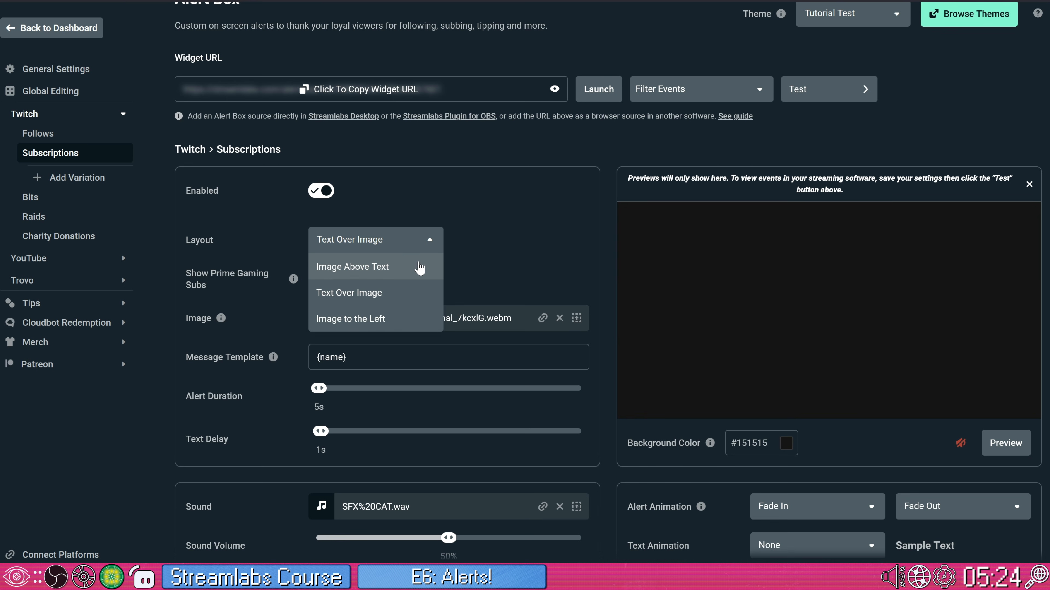
{"action": "left_click", "coordinate": [419, 267]}
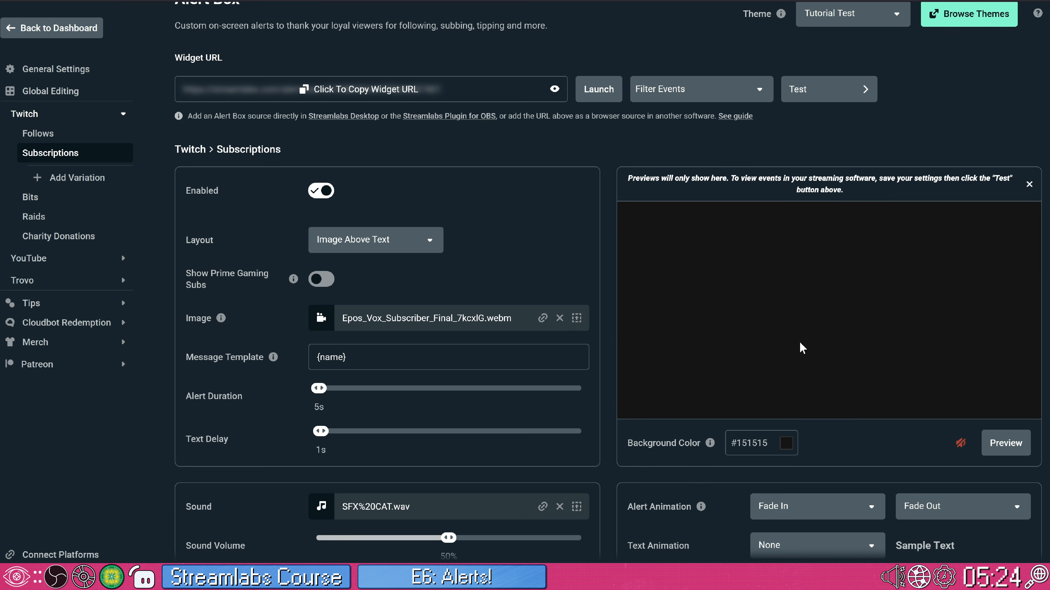
{"action": "left_click", "coordinate": [1005, 443]}
Preview the alert with the {name} message template and check which tokens the template supports
{"action": "left_click", "coordinate": [349, 357]}
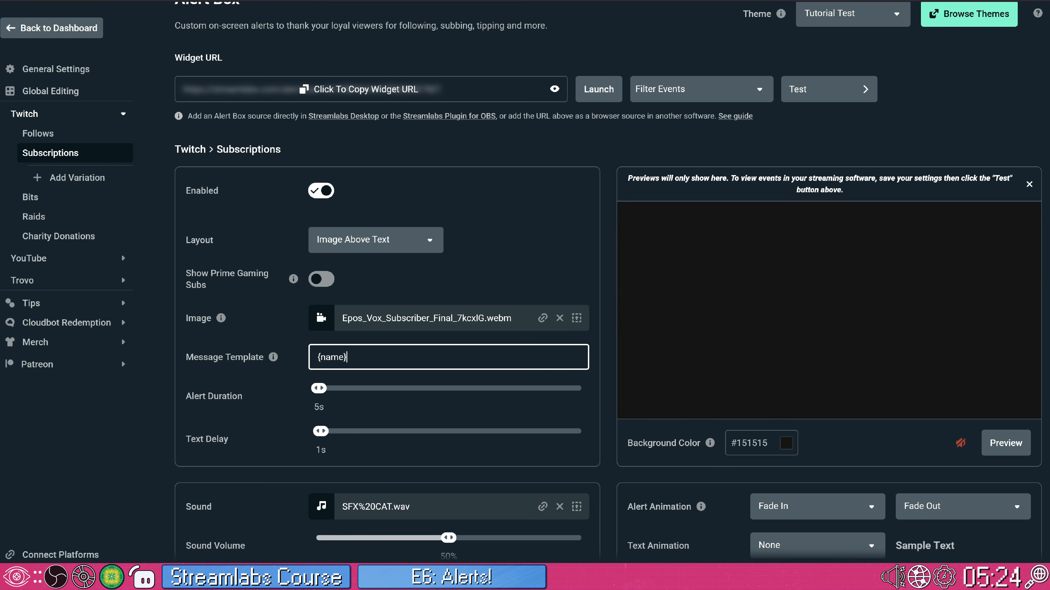
{"action": "left_click", "coordinate": [318, 357]}
{"action": "left_click", "coordinate": [984, 439]}
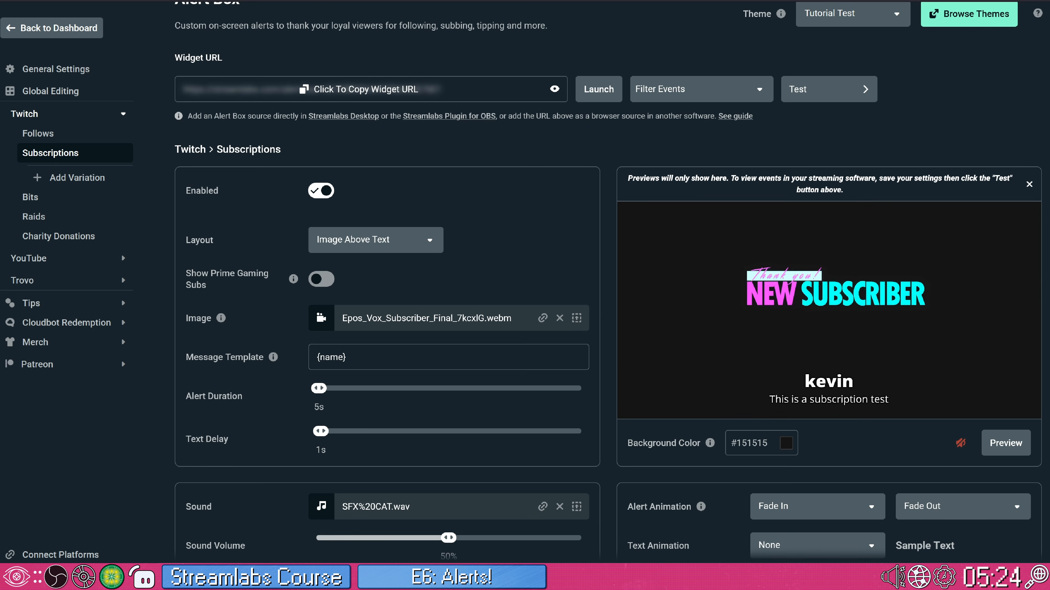
{"action": "mouse_move", "coordinate": [275, 359]}
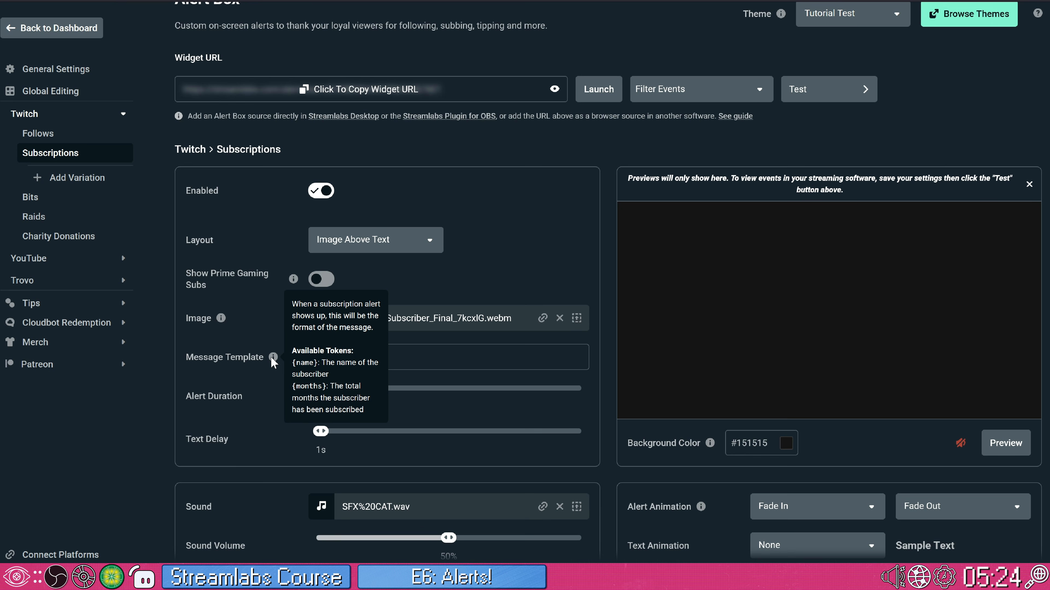
Set the message template to "Thanks to {name} for subscribing for {months}" and preview the alert
{"action": "left_click", "coordinate": [349, 357]}
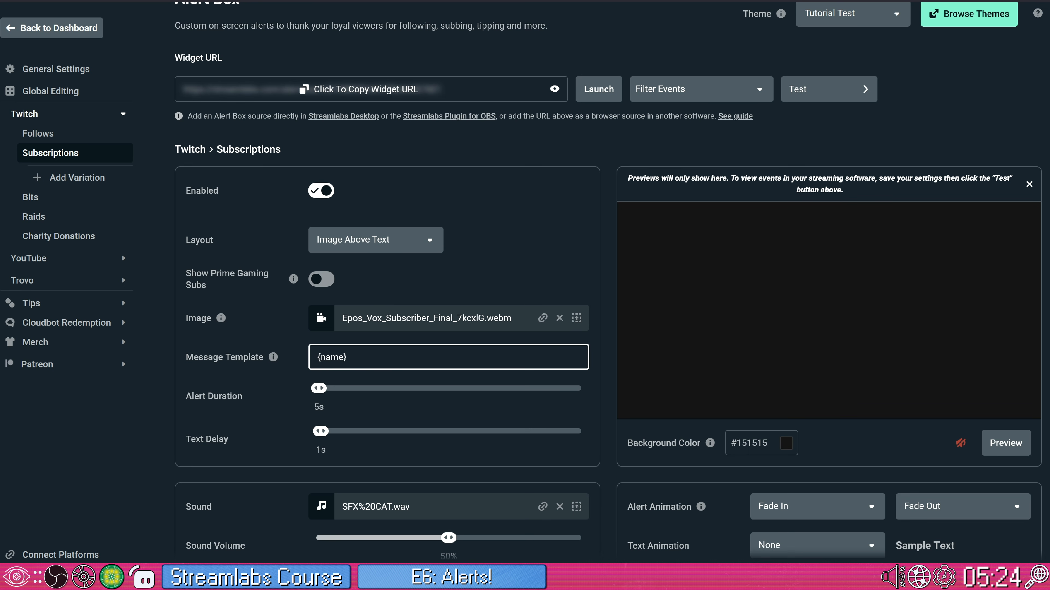
{"action": "type", "text": "Thanks to"}
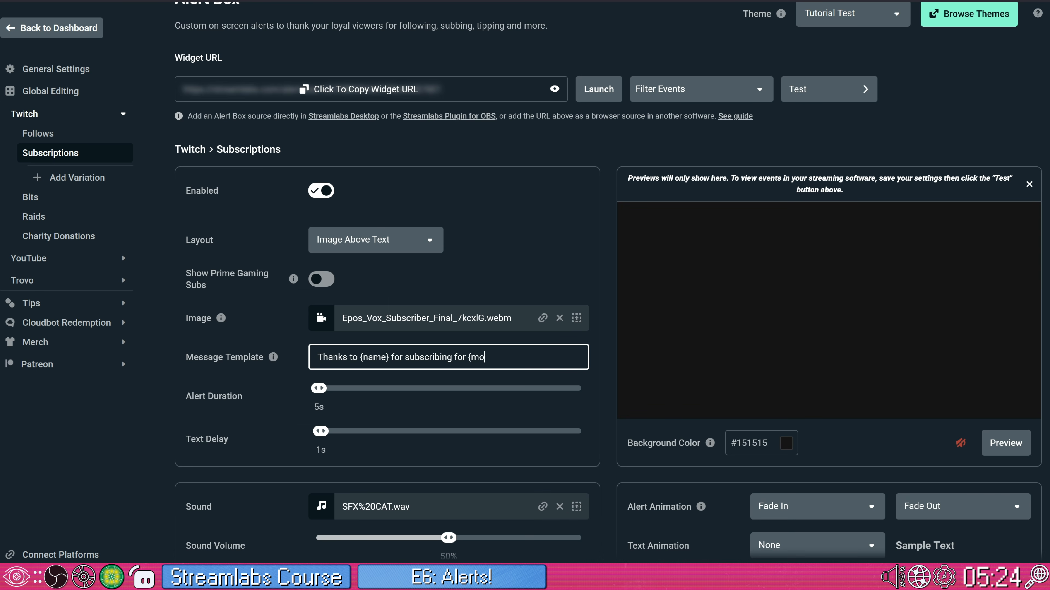
{"action": "left_click", "coordinate": [1004, 442]}
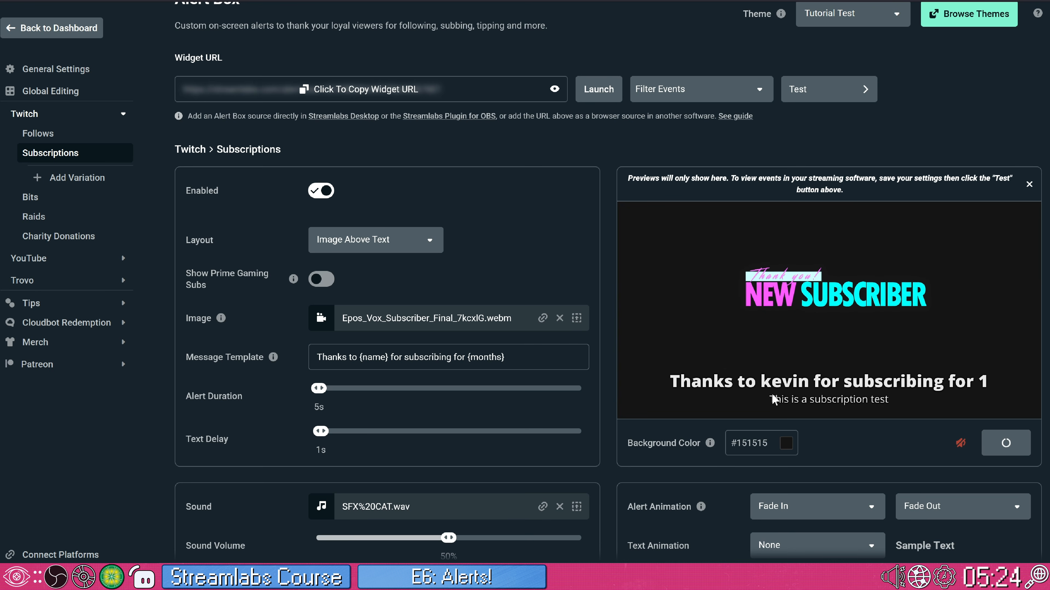
Add "month(s)!" to the end of the message template after the {months} token
{"action": "left_click", "coordinate": [522, 358]}
{"action": "type", "text": "month"}
{"action": "type", "text": "s)!"}
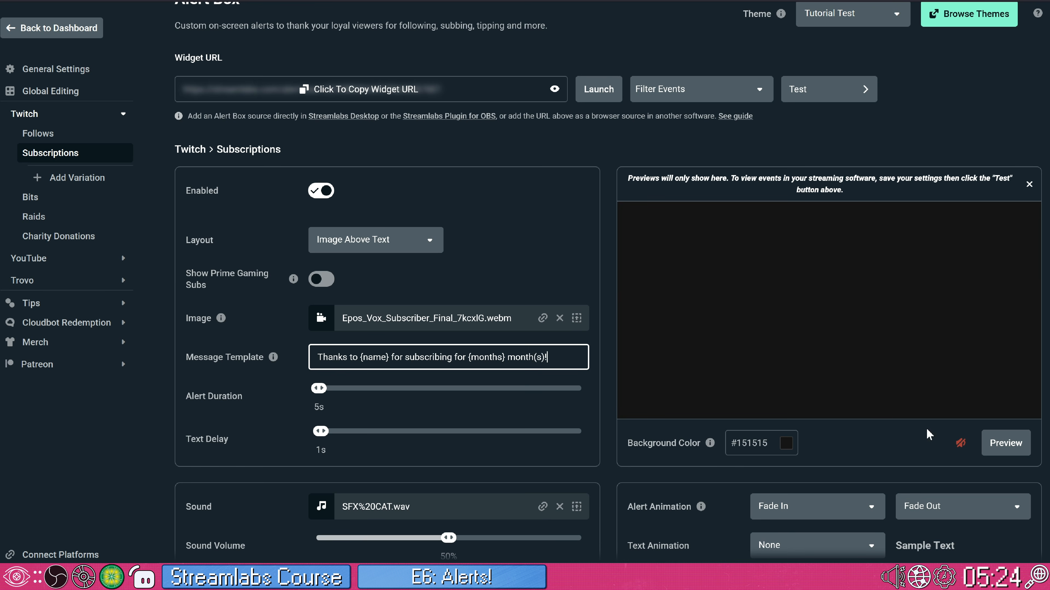
Preview the updated Subscriptions message and enable showing Prime Gaming subs
{"action": "left_click", "coordinate": [1005, 443]}
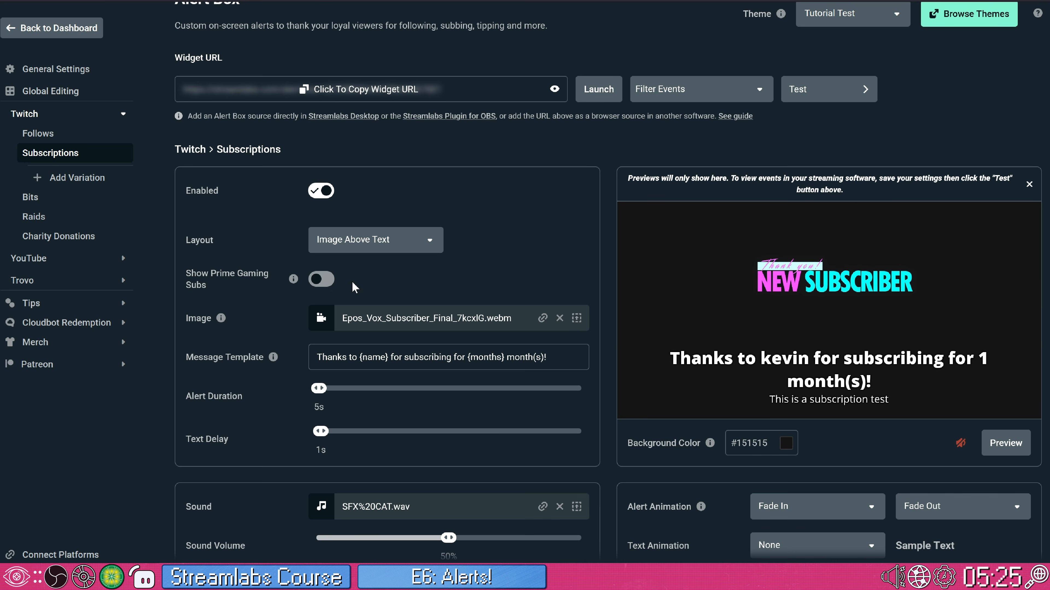
{"action": "mouse_move", "coordinate": [293, 283]}
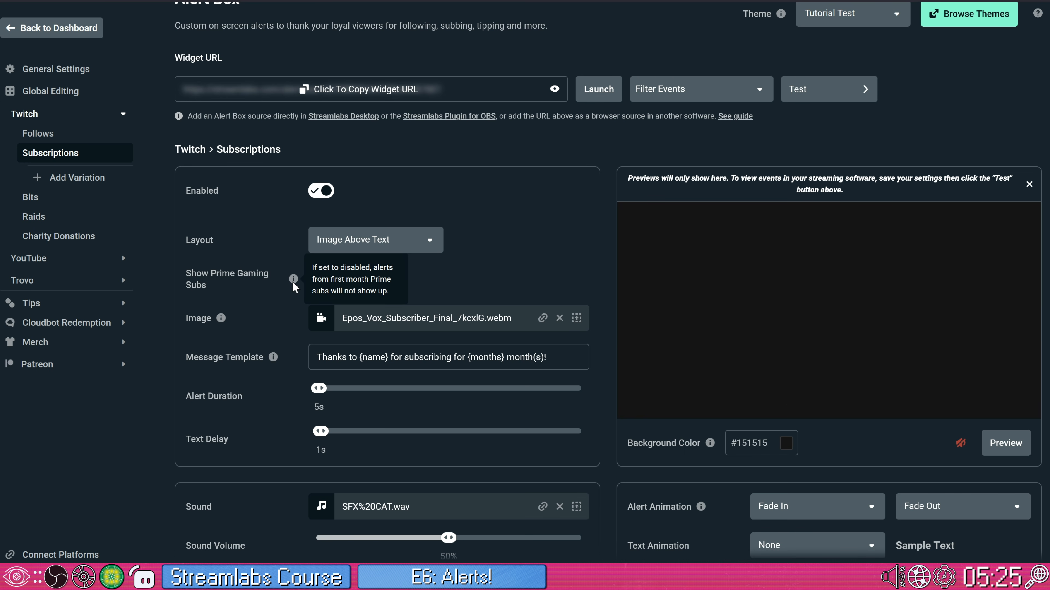
{"action": "left_click", "coordinate": [325, 282]}
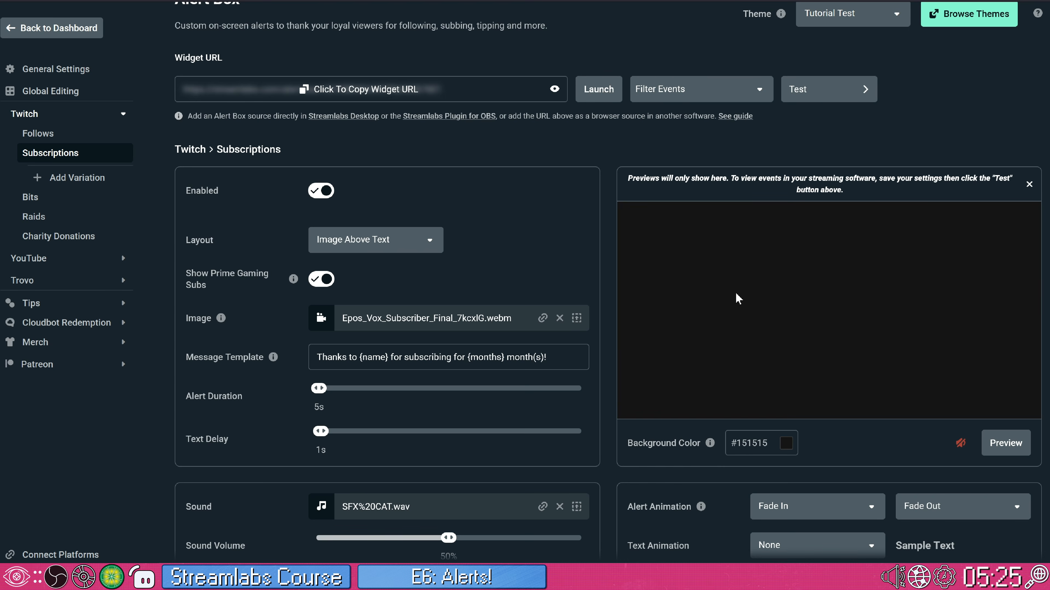
Browse the available entrance animations for the Subscriptions alert and preview it with Fade In
{"action": "scroll", "coordinate": [537, 361], "scroll_direction": "down", "scroll_amount": 3}
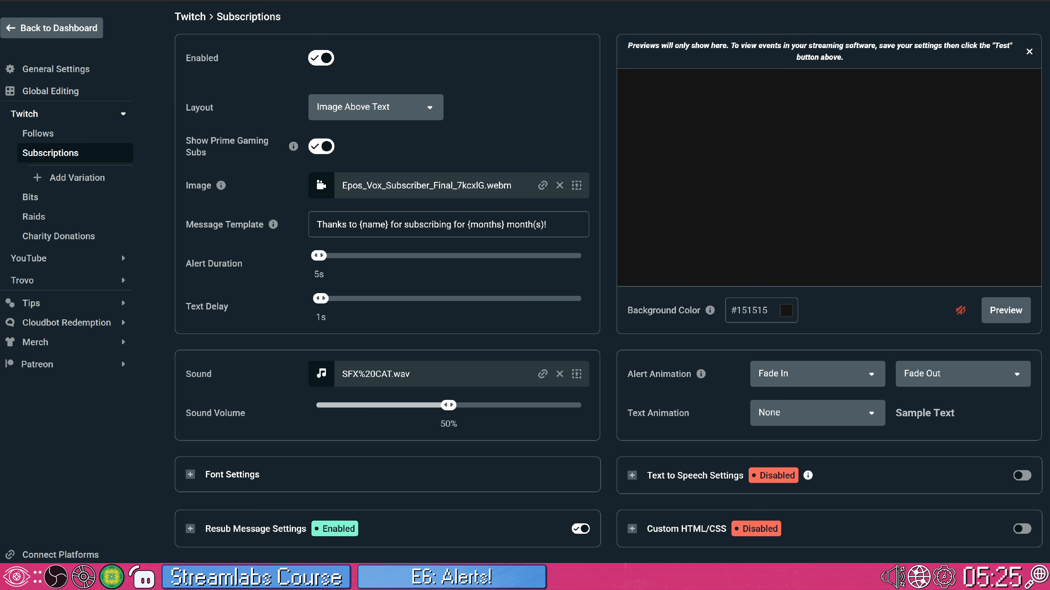
{"action": "left_click", "coordinate": [841, 382]}
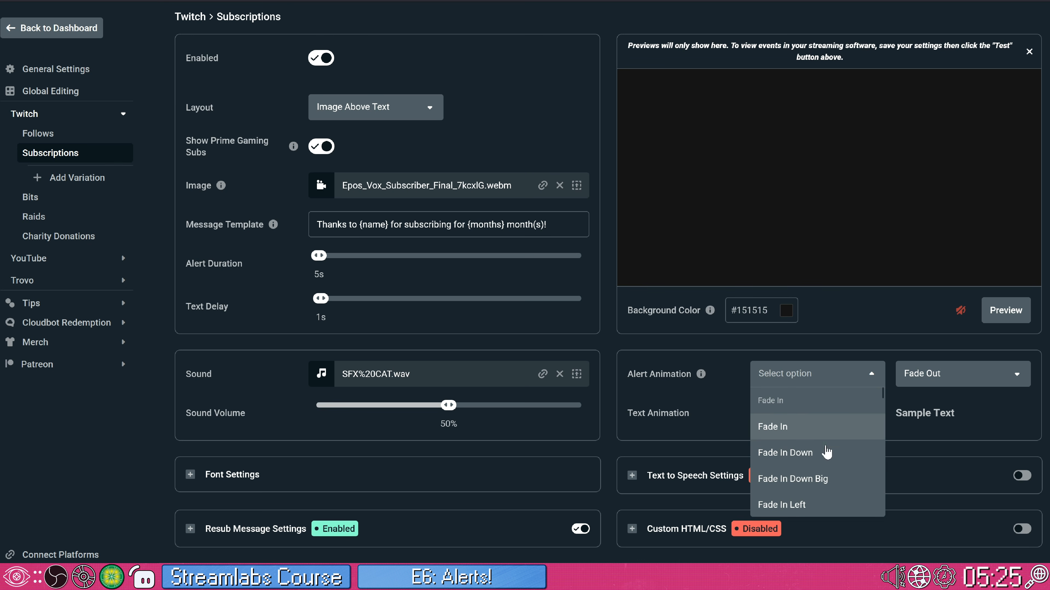
{"action": "left_click", "coordinate": [845, 370]}
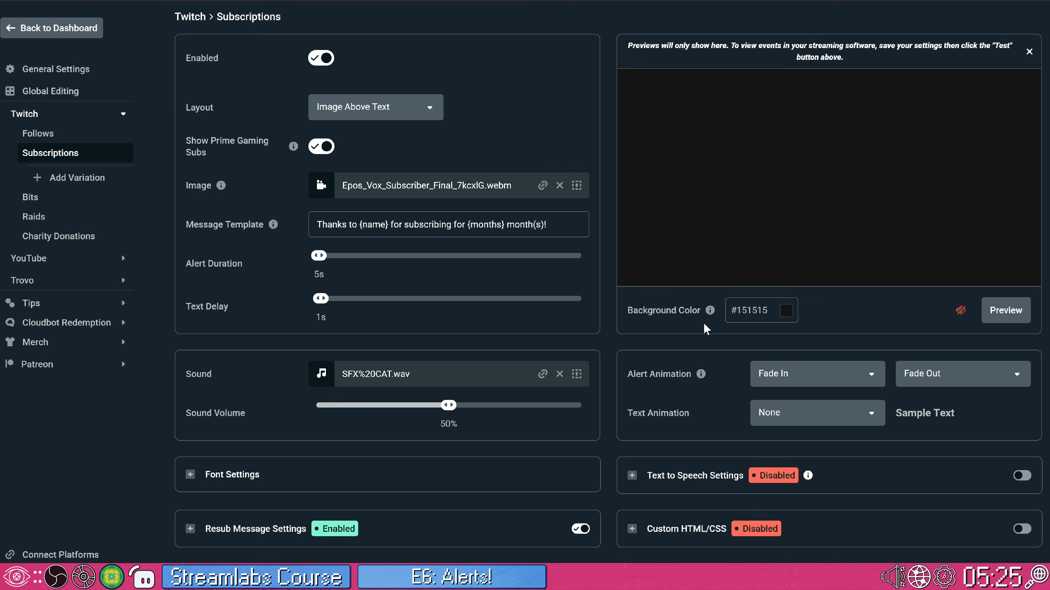
{"action": "left_click", "coordinate": [996, 309]}
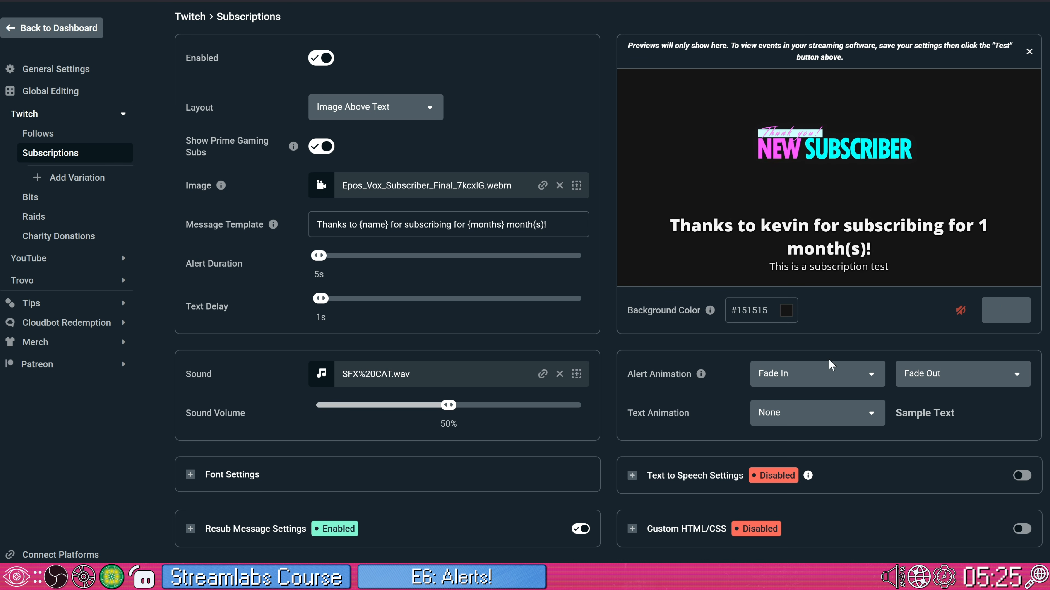
{"action": "left_click", "coordinate": [810, 373]}
{"action": "scroll", "coordinate": [819, 469], "scroll_direction": "down", "scroll_amount": 4}
{"action": "scroll", "coordinate": [819, 470], "scroll_direction": "down", "scroll_amount": 10}
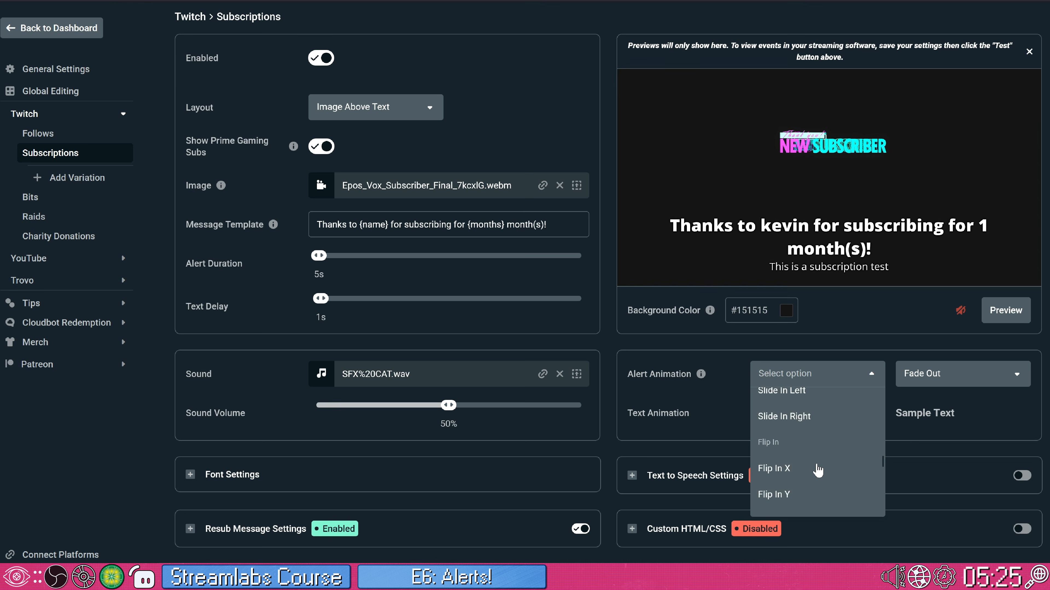
{"action": "left_click", "coordinate": [834, 347]}
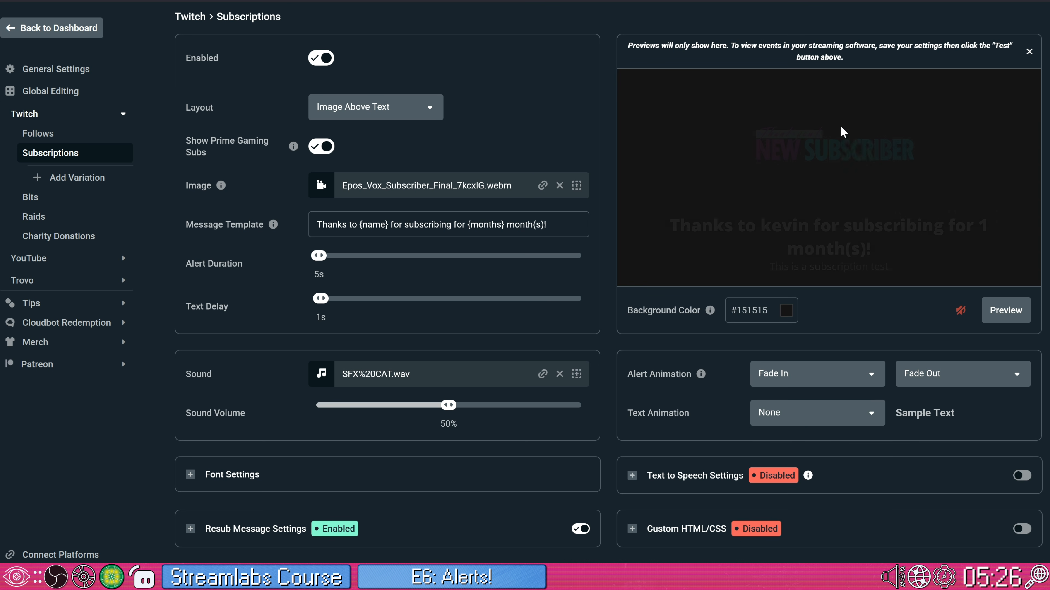
Try None as the Subscriptions alert's exit animation and preview the alert
{"action": "left_click", "coordinate": [942, 373]}
{"action": "scroll", "coordinate": [931, 430], "scroll_direction": "down", "scroll_amount": 8}
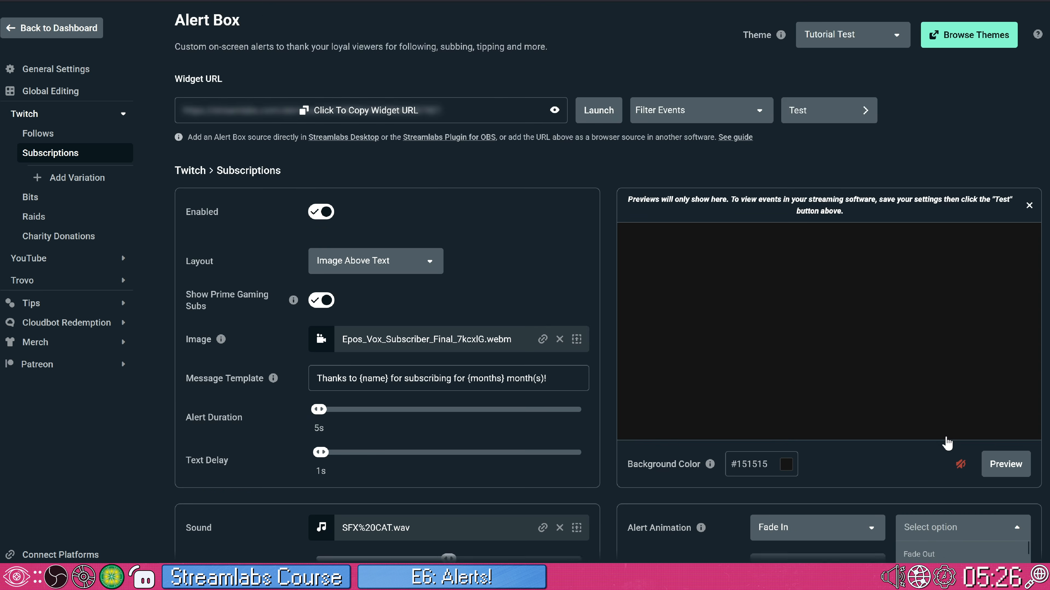
{"action": "scroll", "coordinate": [932, 430], "scroll_direction": "down", "scroll_amount": 5}
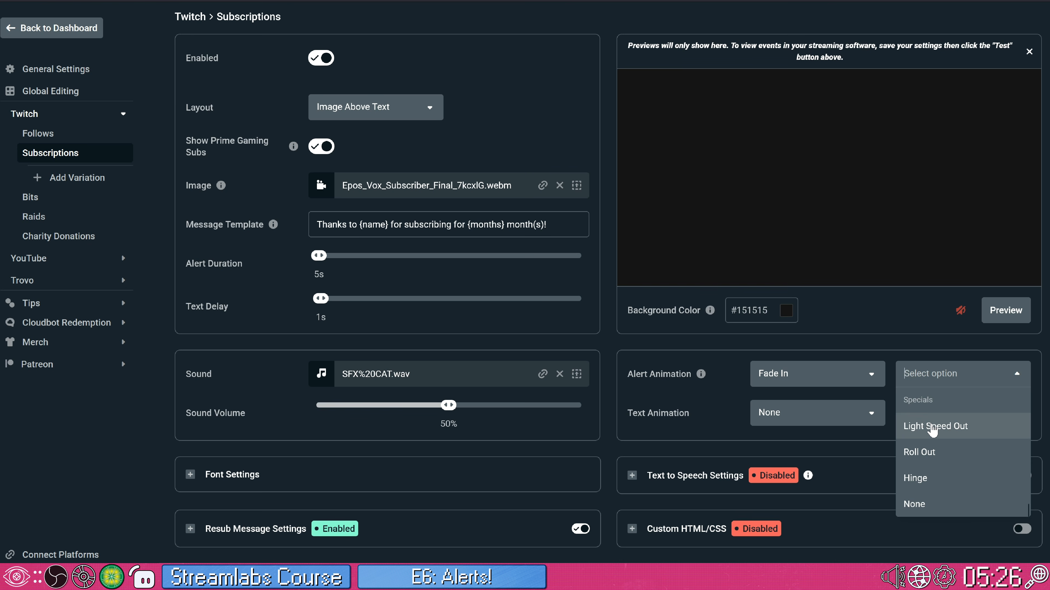
{"action": "left_click", "coordinate": [931, 500]}
{"action": "left_click", "coordinate": [1002, 310]}
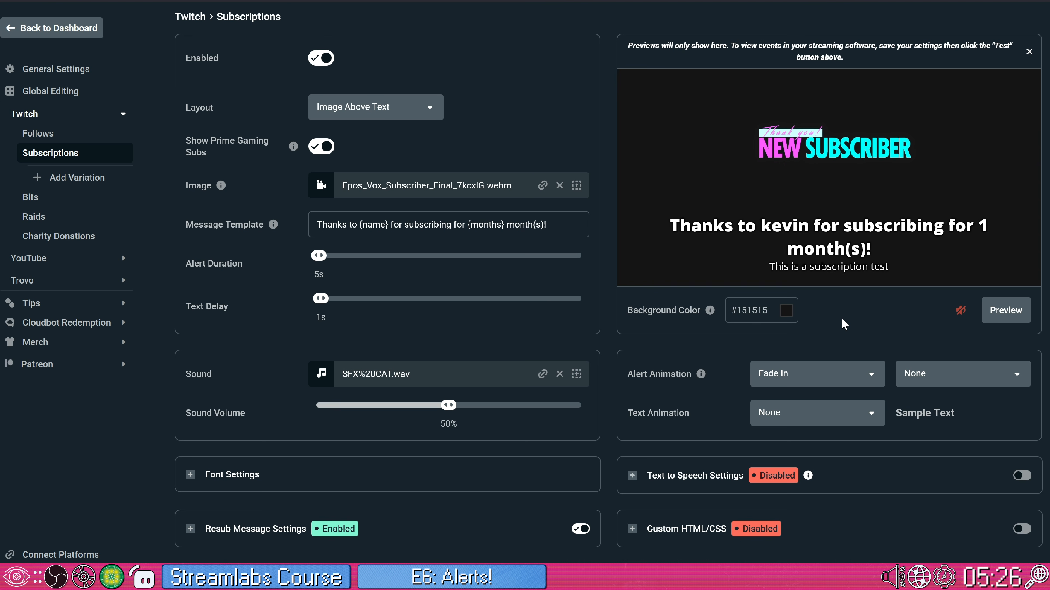
Set the alert's exit animation back to Fade Out
{"action": "left_click", "coordinate": [950, 373]}
{"action": "scroll", "coordinate": [951, 455], "scroll_direction": "up", "scroll_amount": 5}
{"action": "scroll", "coordinate": [951, 455], "scroll_direction": "up", "scroll_amount": 8}
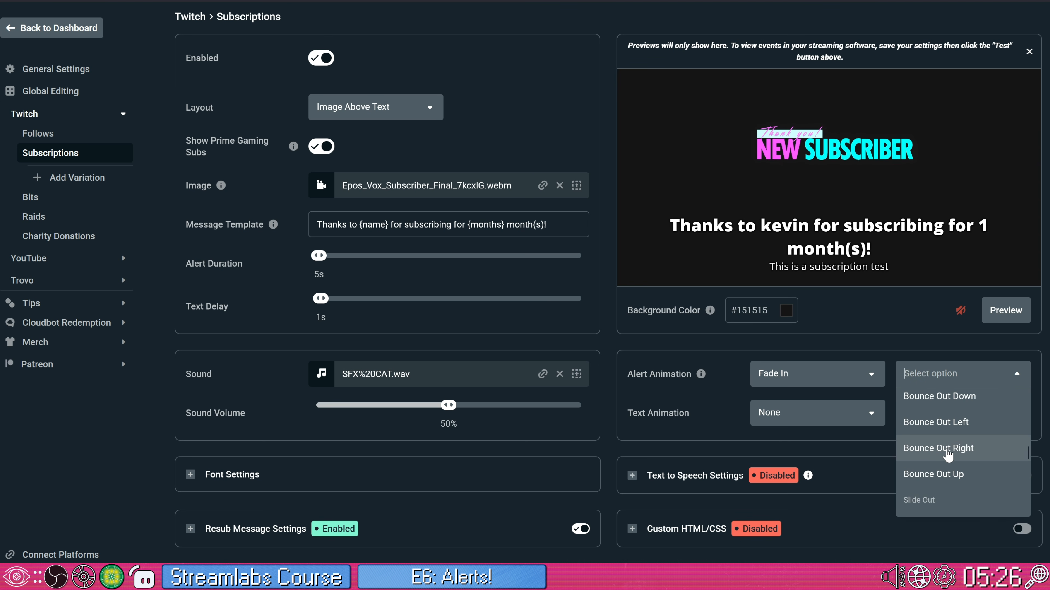
{"action": "scroll", "coordinate": [940, 450], "scroll_direction": "up", "scroll_amount": 5}
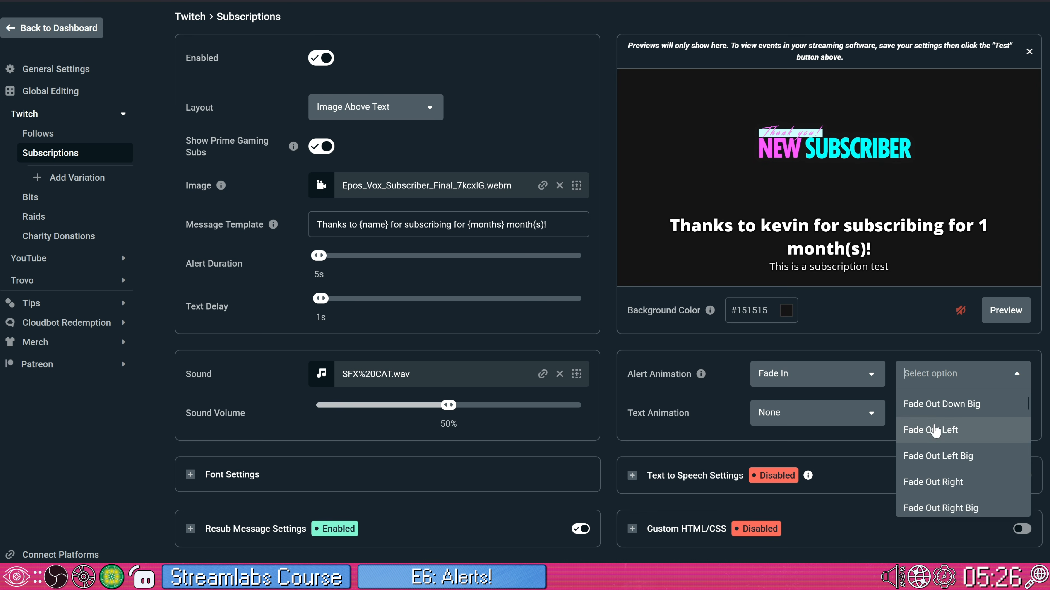
{"action": "left_click", "coordinate": [942, 428]}
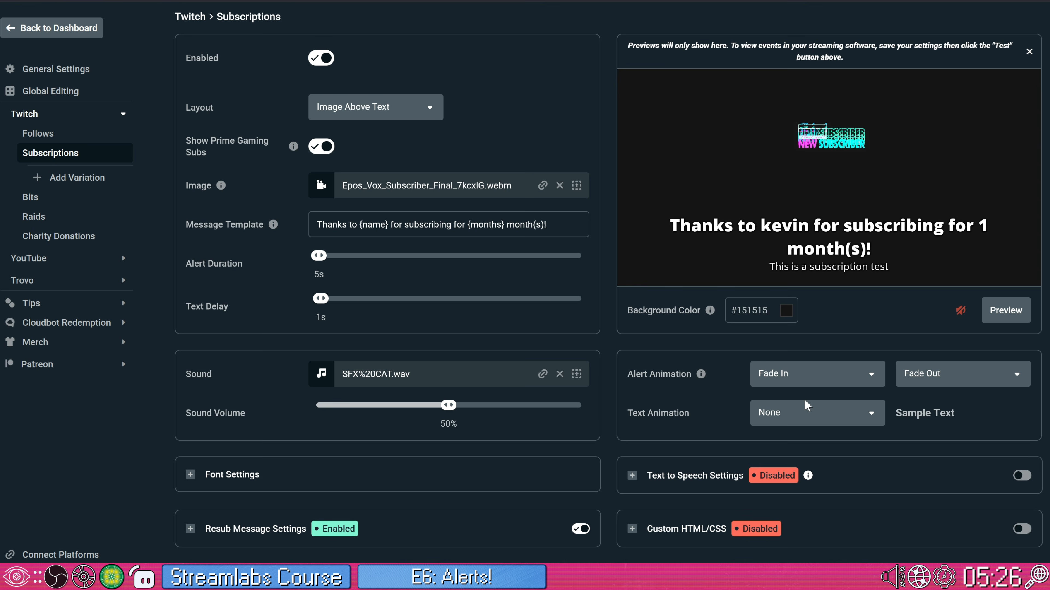
Set the Subscriptions alert's text animation to Wiggle and preview the alert
{"action": "left_click", "coordinate": [796, 414]}
{"action": "scroll", "coordinate": [800, 463], "scroll_direction": "down", "scroll_amount": 2}
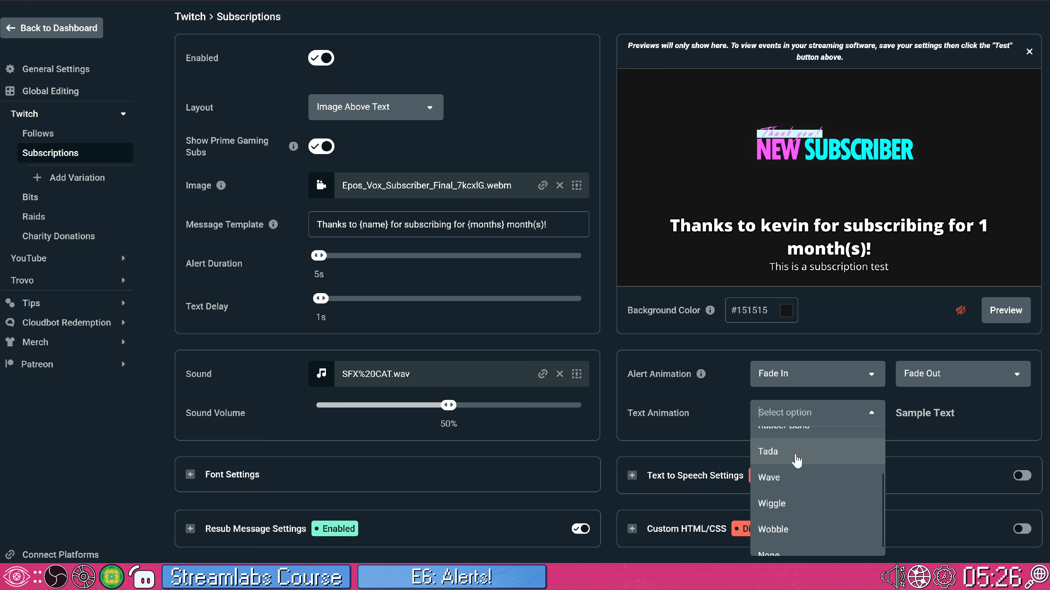
{"action": "left_click", "coordinate": [785, 503]}
{"action": "left_click", "coordinate": [1002, 310]}
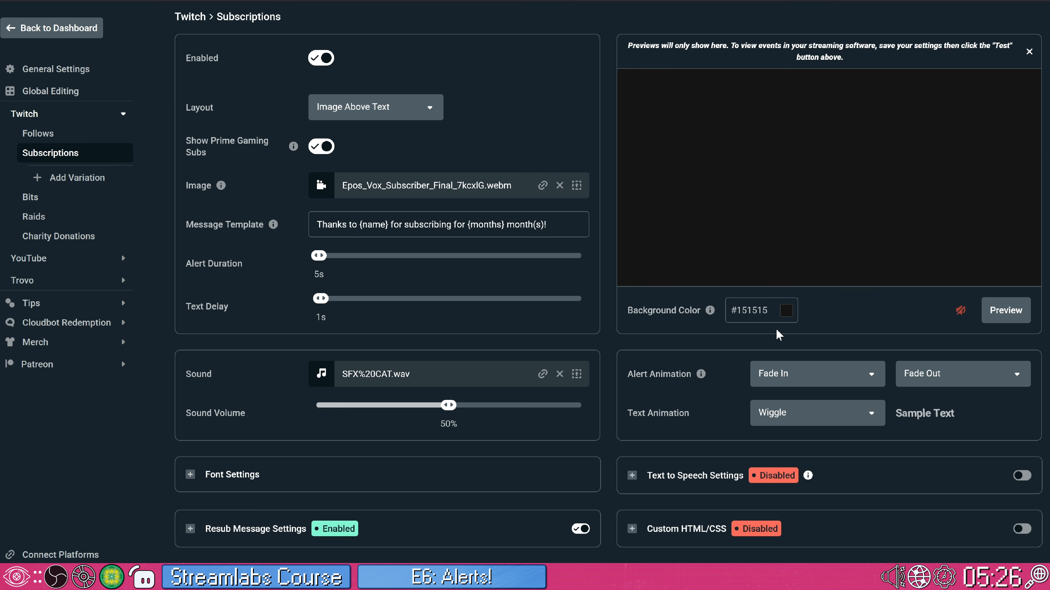
Review the alert's font settings, including the available fonts, size, weight and text colors, and collapse the section
{"action": "left_click", "coordinate": [296, 475]}
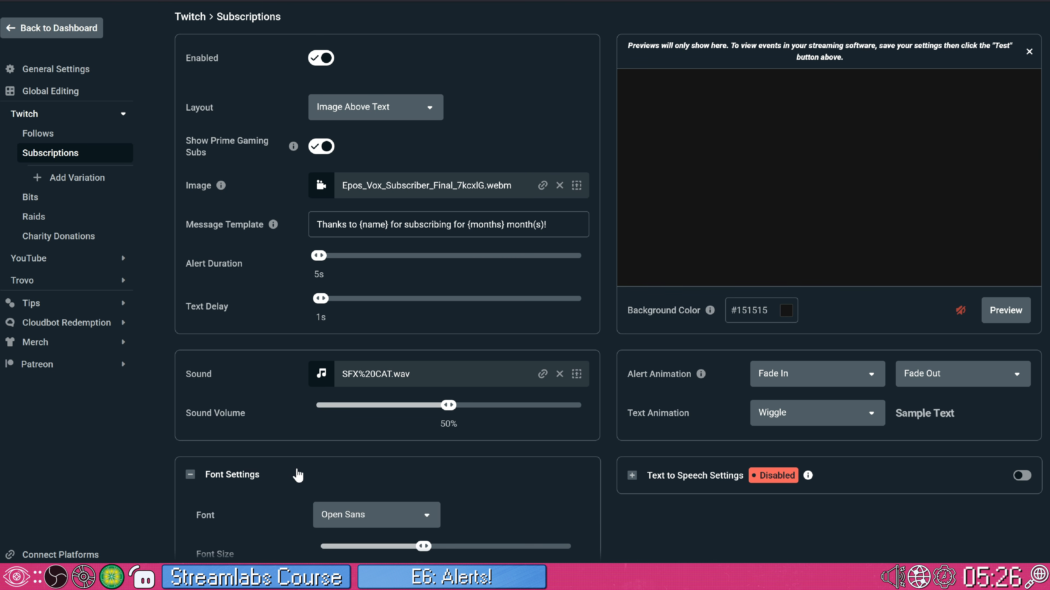
{"action": "scroll", "coordinate": [296, 455], "scroll_direction": "down", "scroll_amount": 5}
{"action": "left_click", "coordinate": [372, 315]}
{"action": "scroll", "coordinate": [387, 435], "scroll_direction": "down", "scroll_amount": 5}
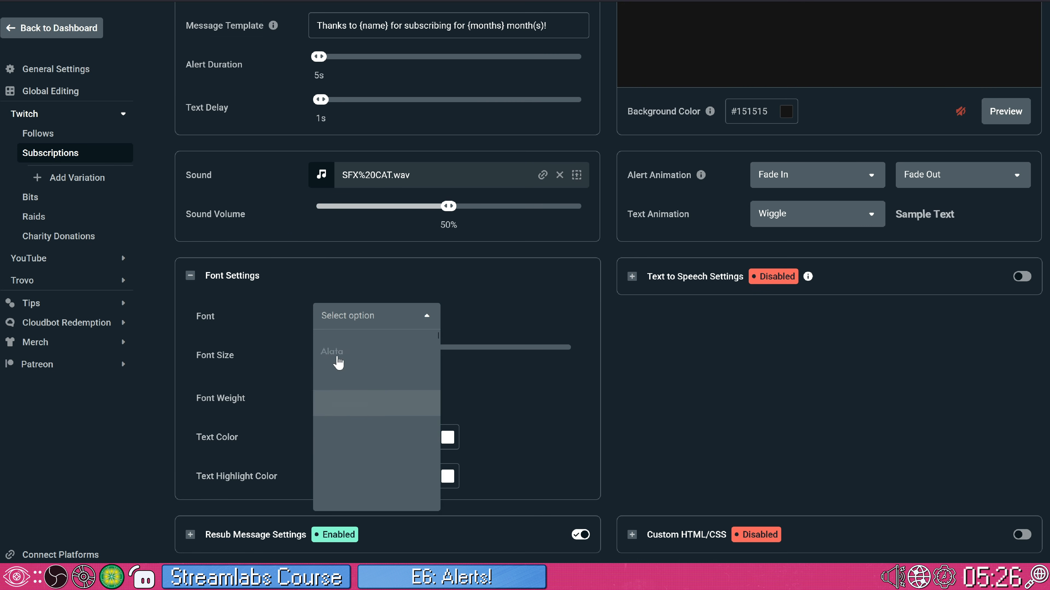
{"action": "left_click", "coordinate": [249, 285]}
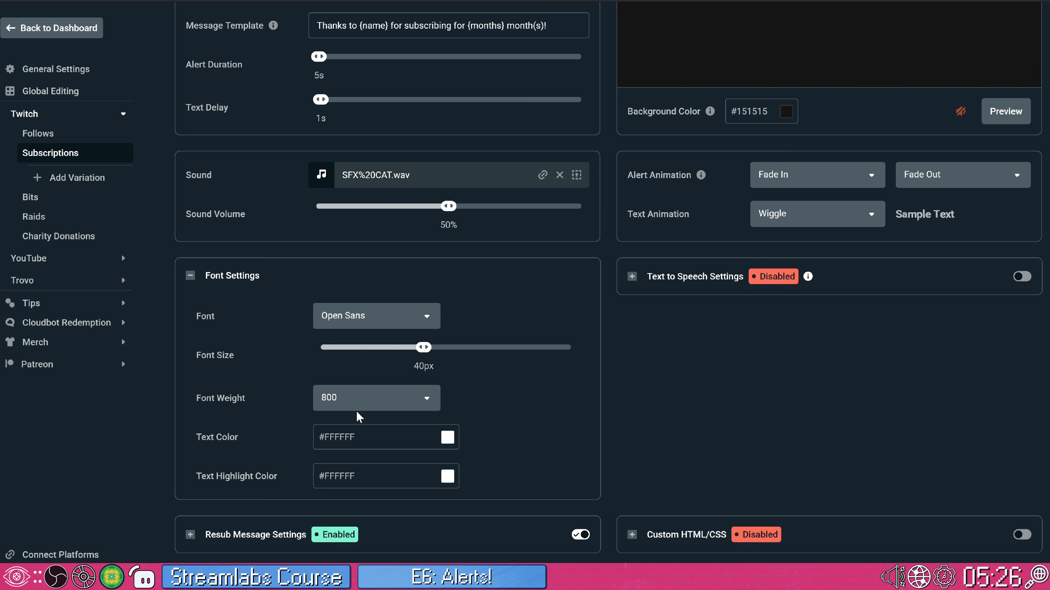
{"action": "left_click", "coordinate": [242, 278]}
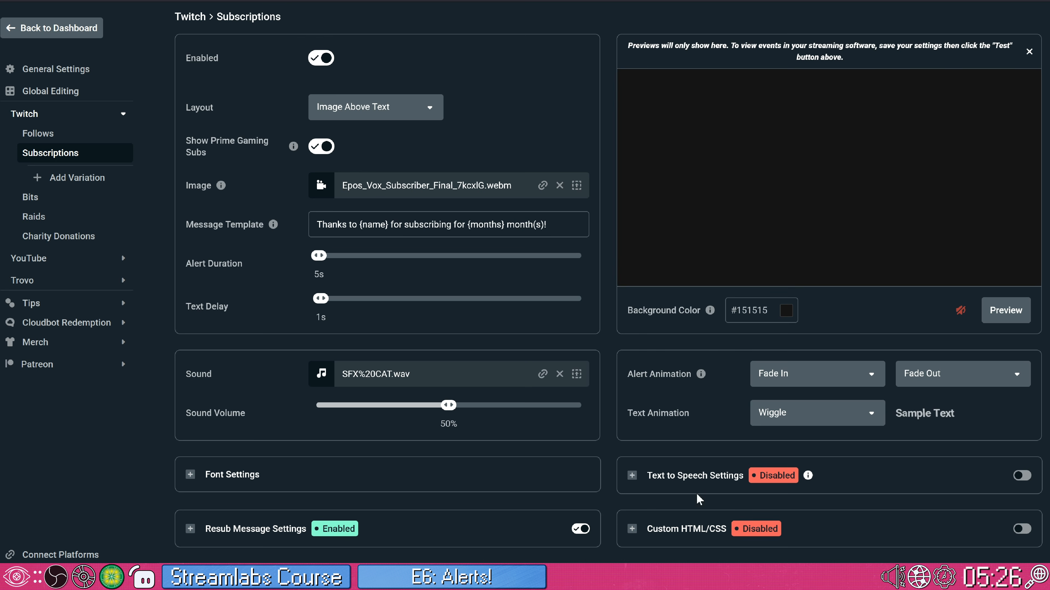
Review the text to speech options, set the spam security to Medium and enable text to speech for the Subscriptions alert
{"action": "left_click", "coordinate": [697, 476]}
{"action": "scroll", "coordinate": [690, 477], "scroll_direction": "down", "scroll_amount": 3}
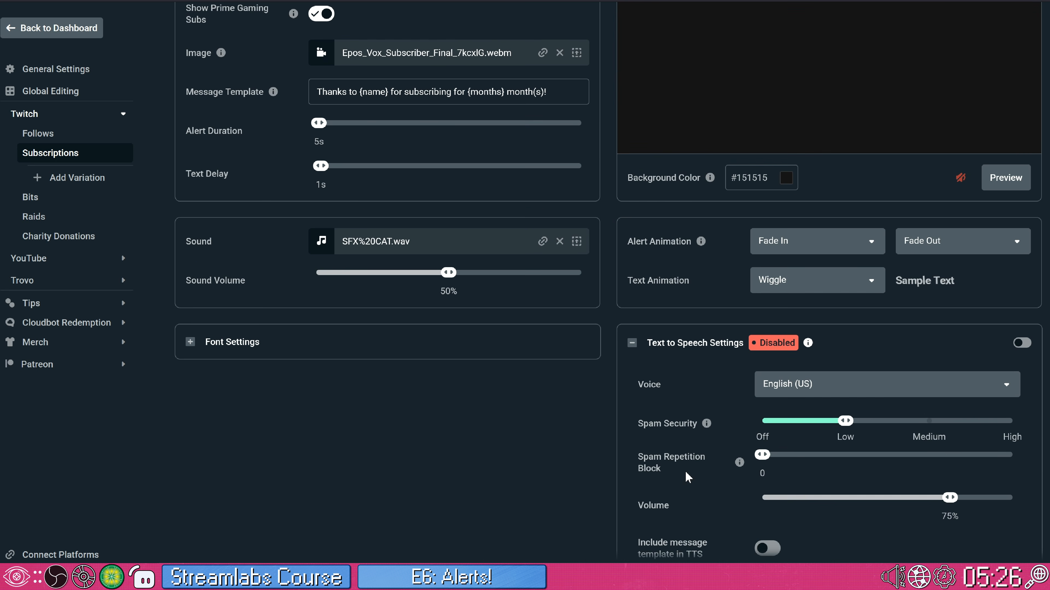
{"action": "scroll", "coordinate": [696, 477], "scroll_direction": "down", "scroll_amount": 2}
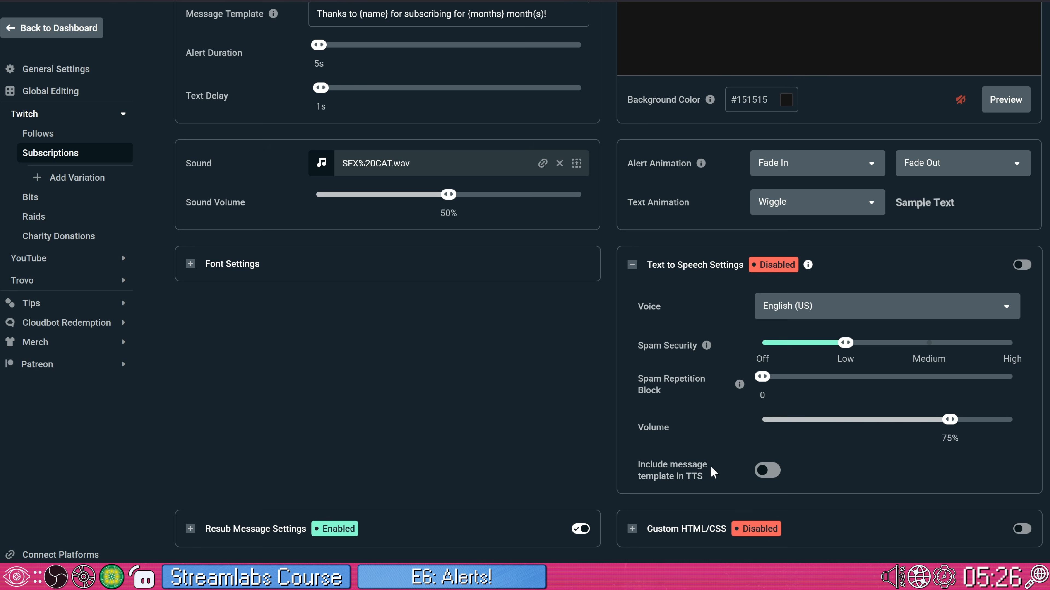
{"action": "scroll", "coordinate": [764, 465], "scroll_direction": "up", "scroll_amount": 3}
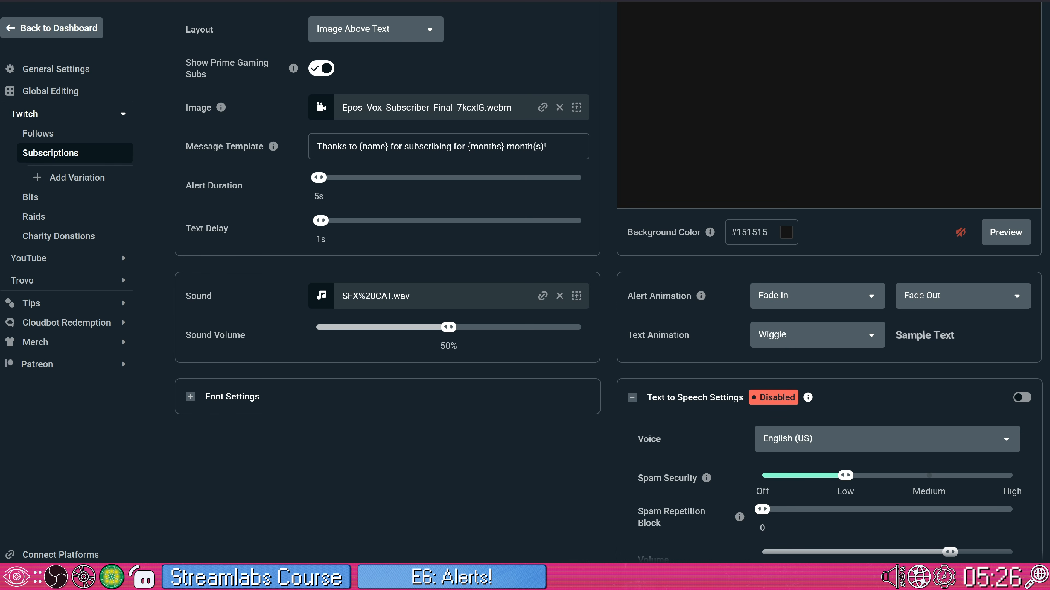
{"action": "left_click", "coordinate": [765, 439]}
{"action": "left_click", "coordinate": [739, 452]}
{"action": "scroll", "coordinate": [744, 470], "scroll_direction": "down", "scroll_amount": 3}
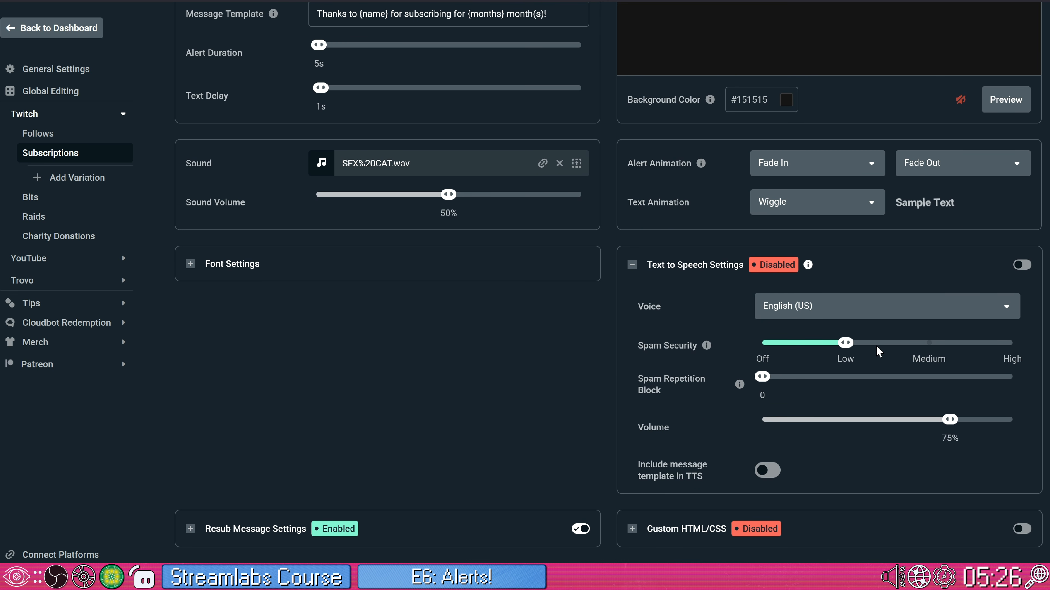
{"action": "left_click_drag", "start_coordinate": [847, 345], "coordinate": [929, 343]}
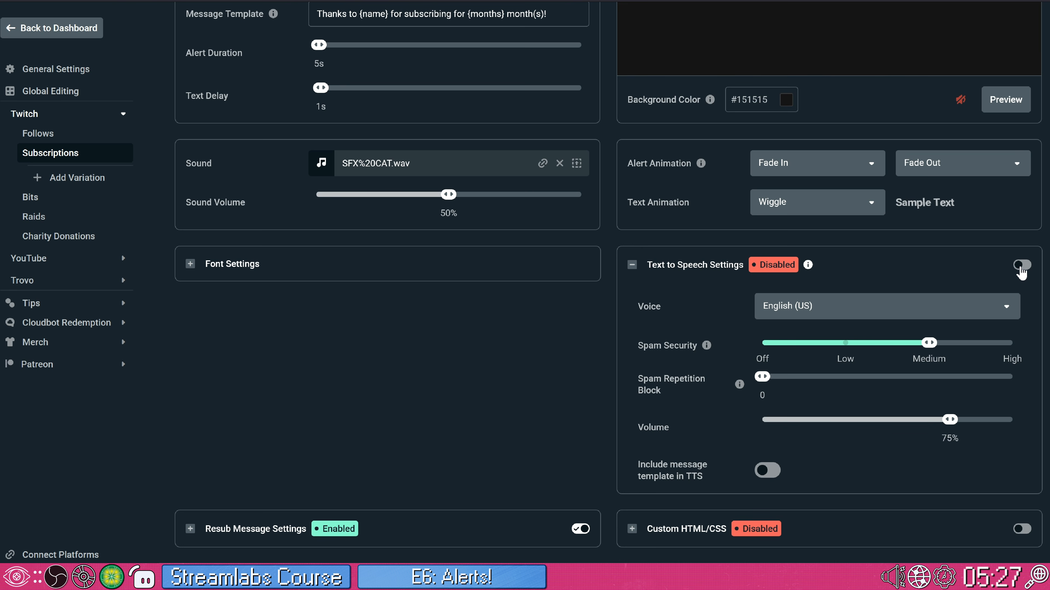
{"action": "left_click", "coordinate": [1021, 265]}
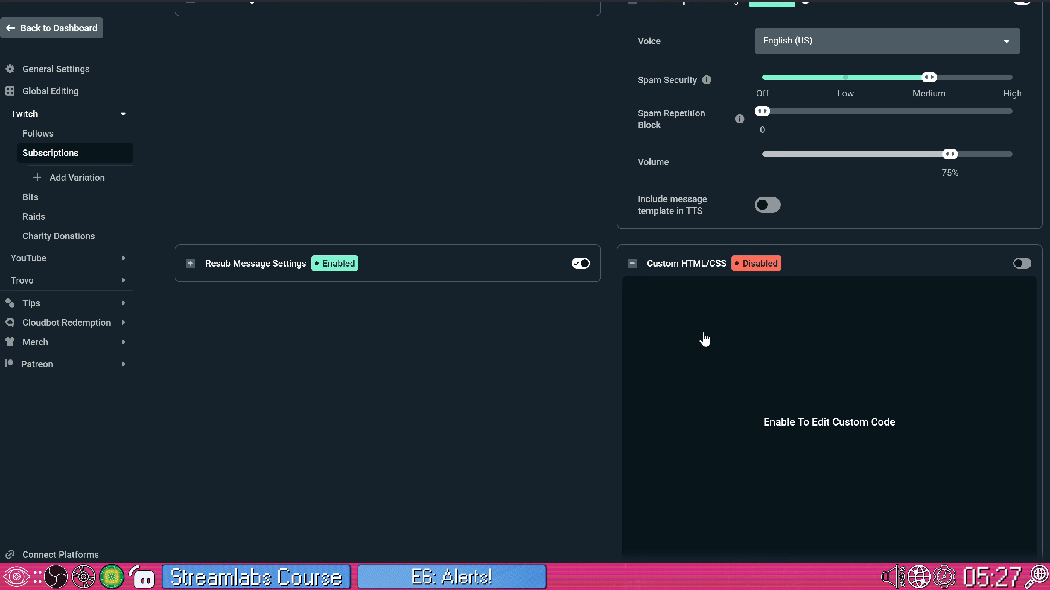
Look over the alert's Custom HTML/CSS section
{"action": "scroll", "coordinate": [722, 338], "scroll_direction": "down", "scroll_amount": 1}
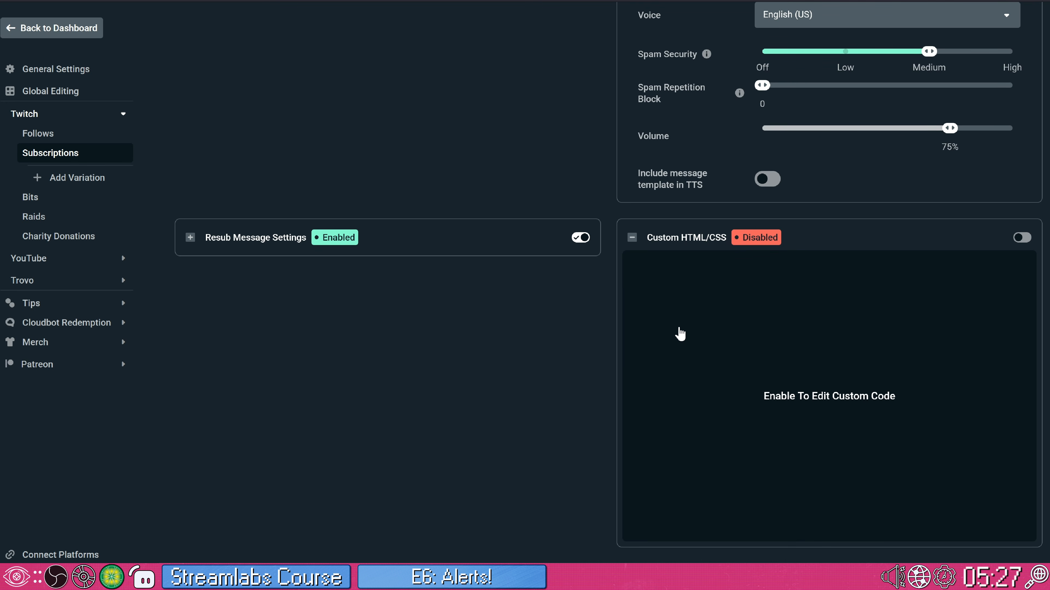
{"action": "scroll", "coordinate": [698, 333], "scroll_direction": "up", "scroll_amount": 9}
{"action": "scroll", "coordinate": [716, 333], "scroll_direction": "up", "scroll_amount": 6}
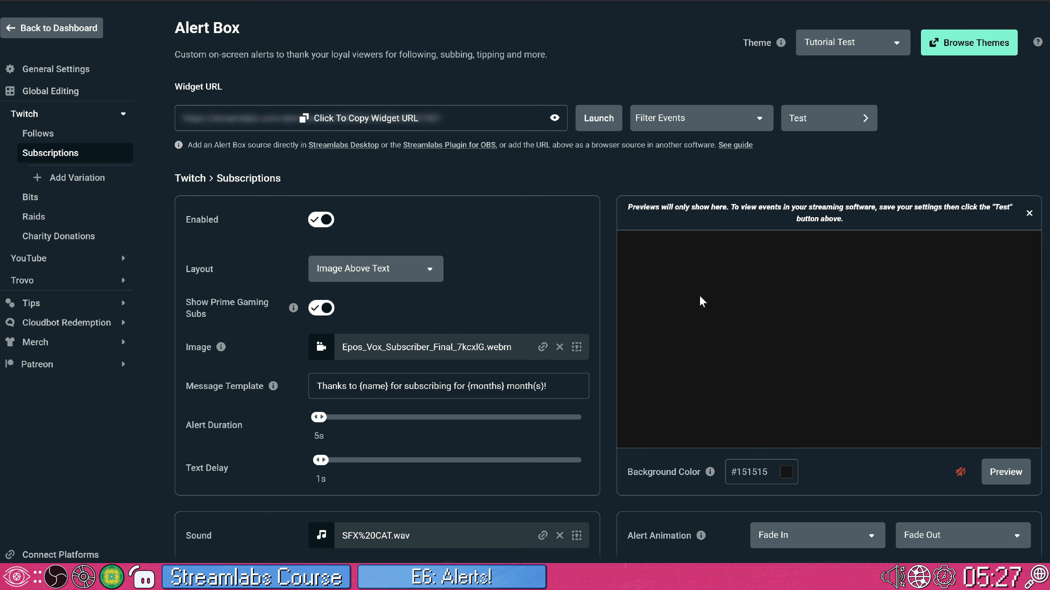
Expand and review the Resub Message Settings, and preview the alert to check how the resub message appears
{"action": "scroll", "coordinate": [676, 314], "scroll_direction": "down", "scroll_amount": 15}
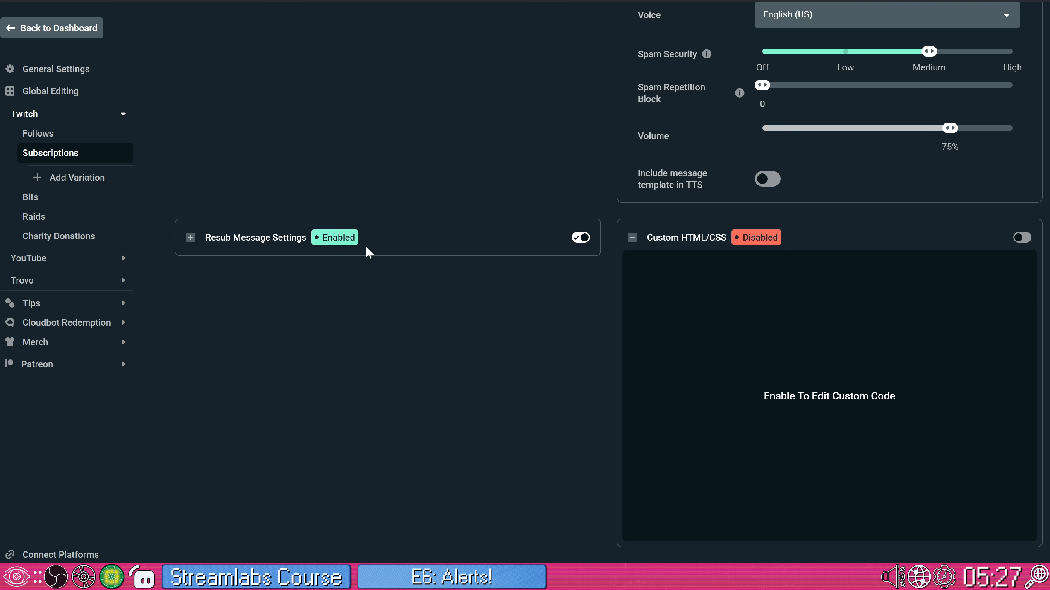
{"action": "left_click", "coordinate": [266, 244]}
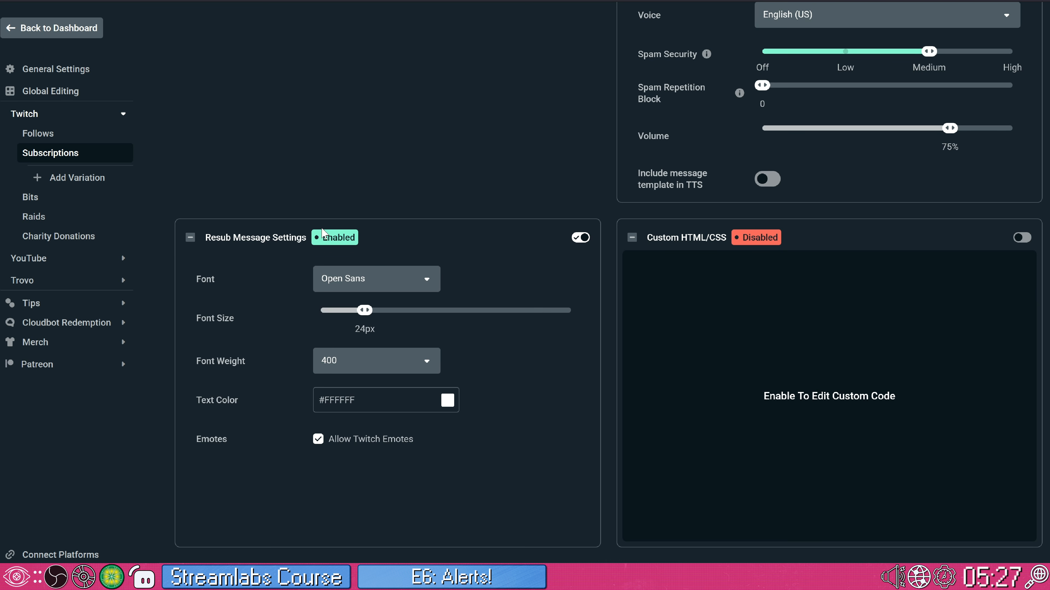
{"action": "scroll", "coordinate": [546, 411], "scroll_direction": "up", "scroll_amount": 12}
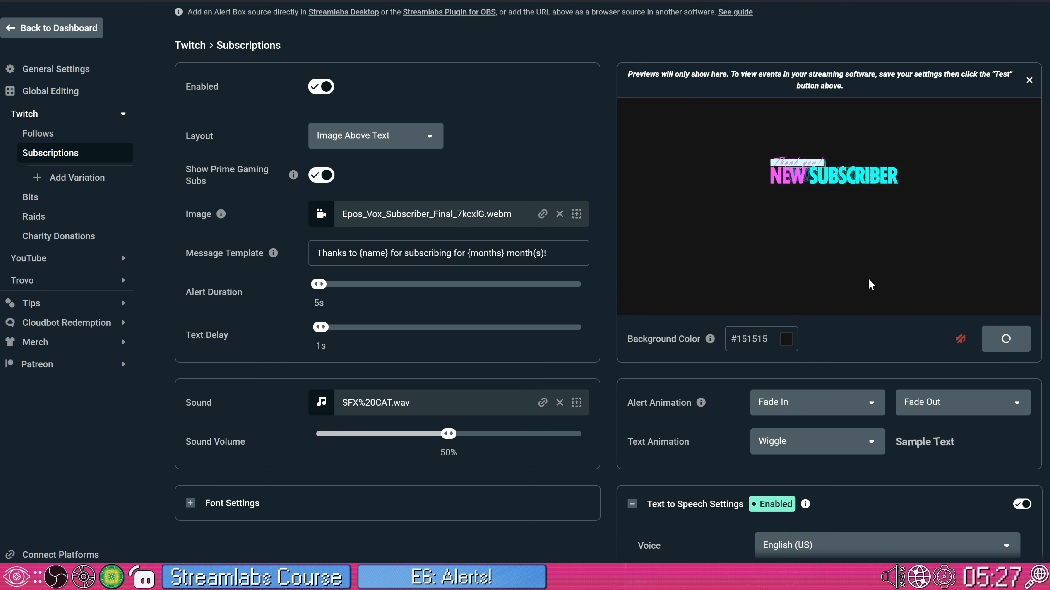
{"action": "scroll", "coordinate": [450, 415], "scroll_direction": "down", "scroll_amount": 10}
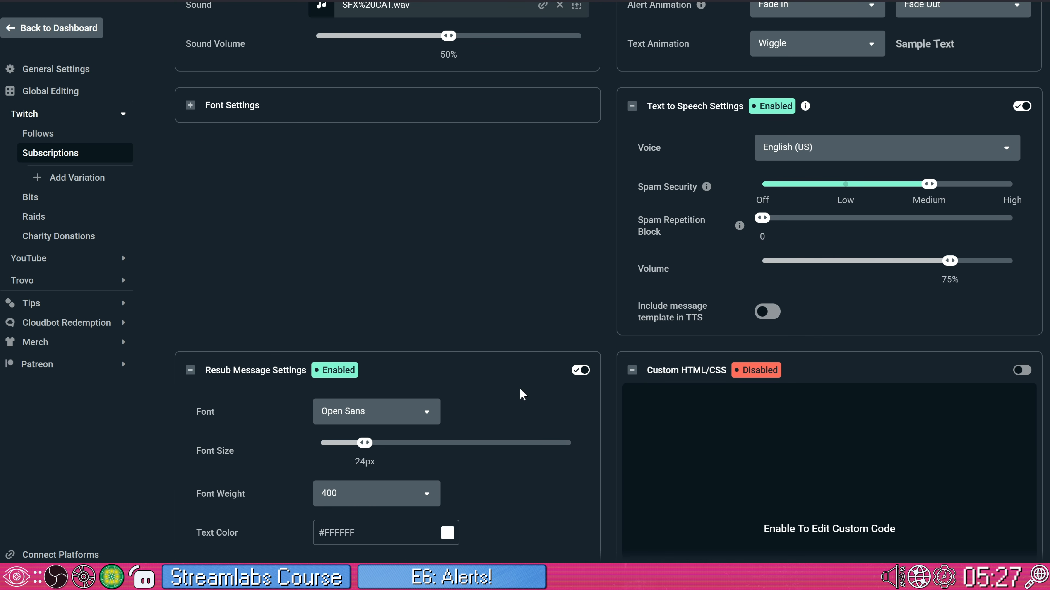
{"action": "scroll", "coordinate": [520, 391], "scroll_direction": "up", "scroll_amount": 10}
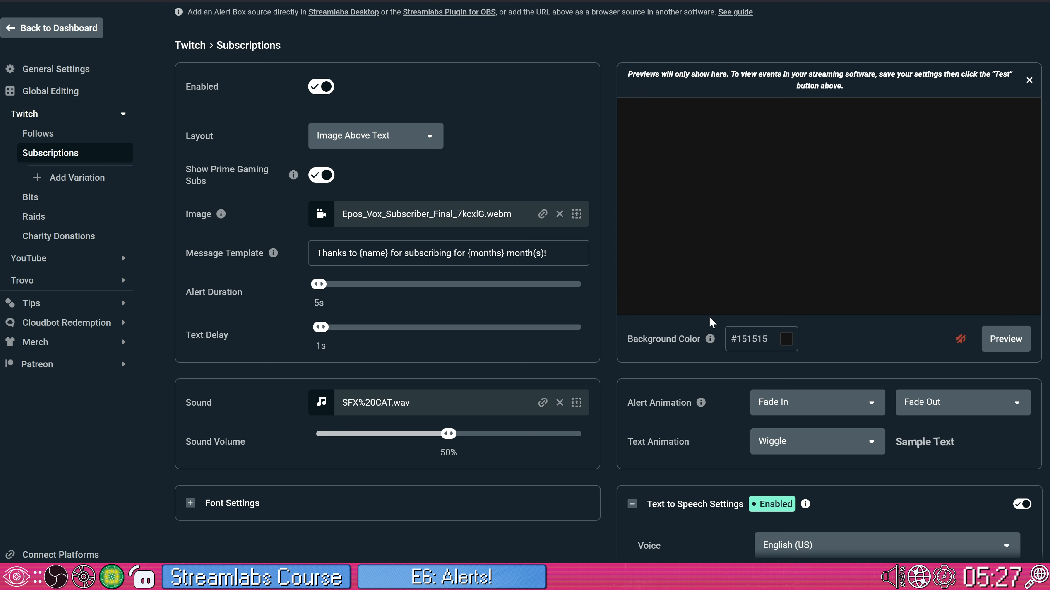
{"action": "scroll", "coordinate": [942, 510], "scroll_direction": "down", "scroll_amount": 3}
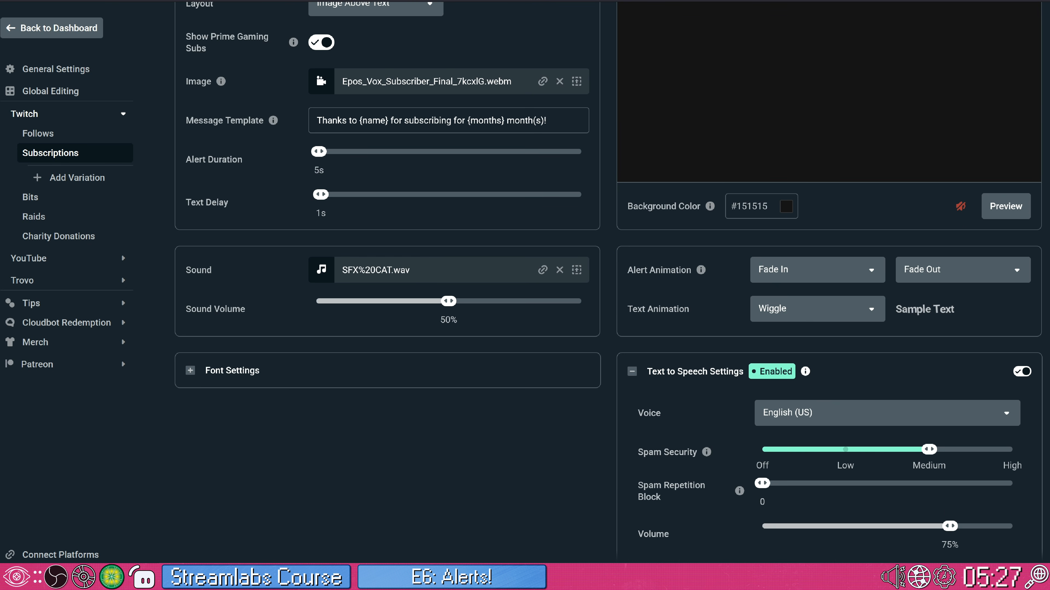
Open the YouTube Members alert settings and look over its layout options
{"action": "scroll", "coordinate": [644, 434], "scroll_direction": "down", "scroll_amount": 8}
{"action": "scroll", "coordinate": [642, 424], "scroll_direction": "down", "scroll_amount": 2}
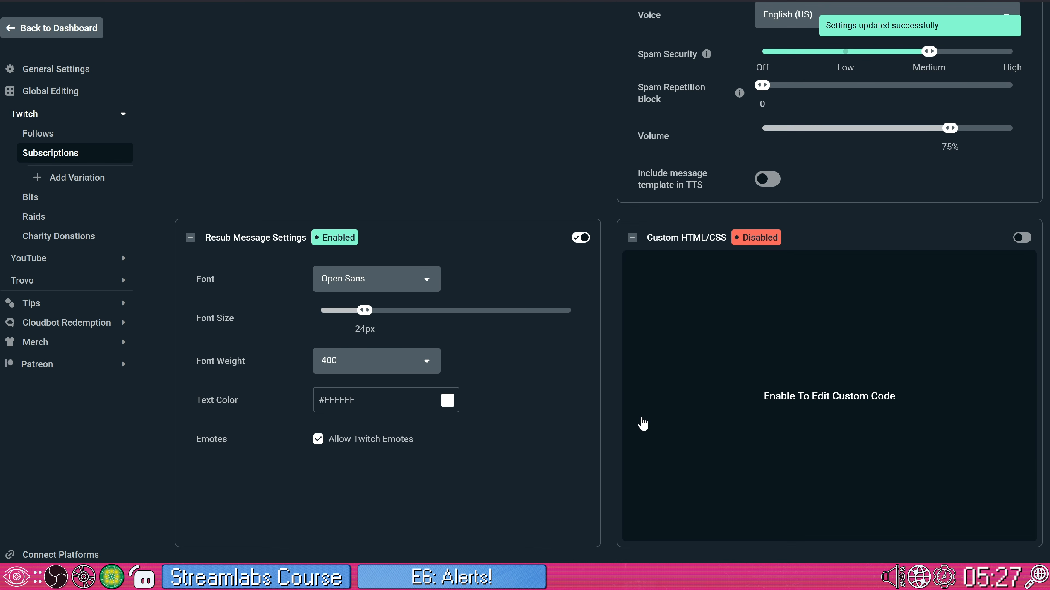
{"action": "scroll", "coordinate": [623, 418], "scroll_direction": "up", "scroll_amount": 15}
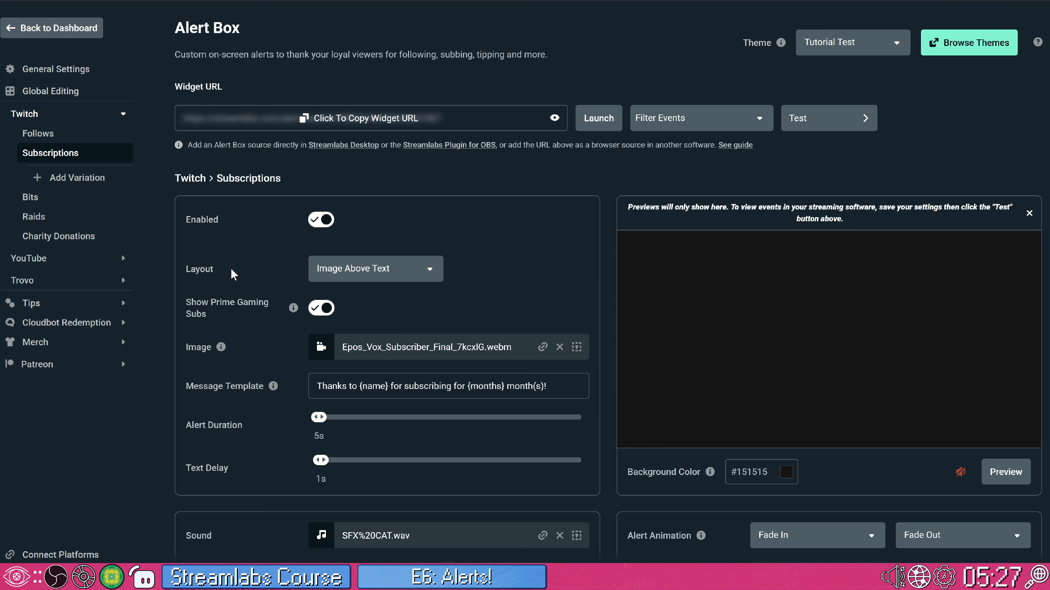
{"action": "left_click", "coordinate": [79, 262]}
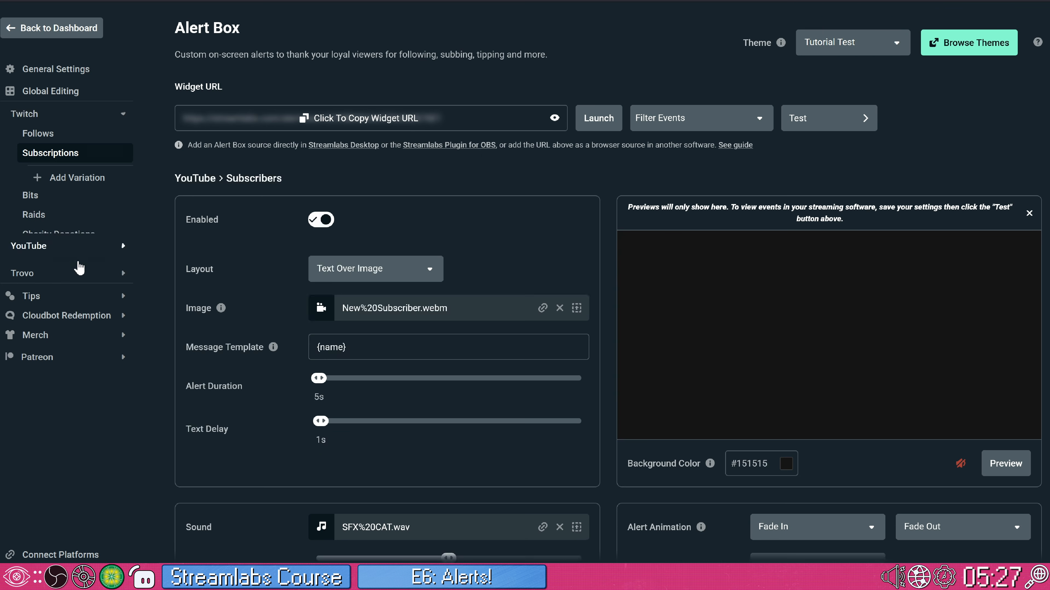
{"action": "left_click", "coordinate": [78, 198]}
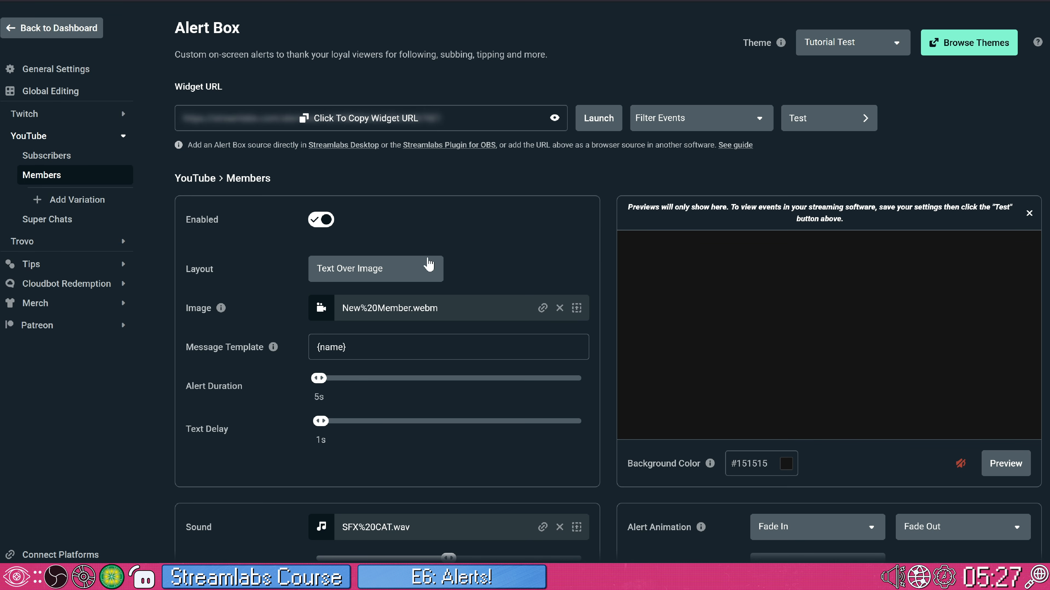
{"action": "left_click", "coordinate": [428, 265]}
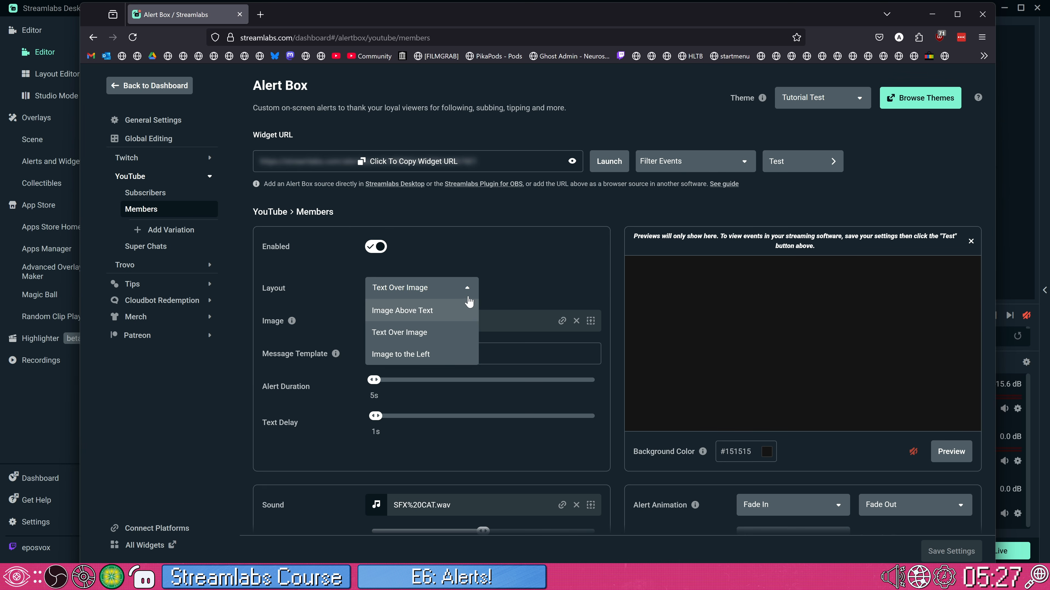
{"action": "left_click", "coordinate": [470, 297]}
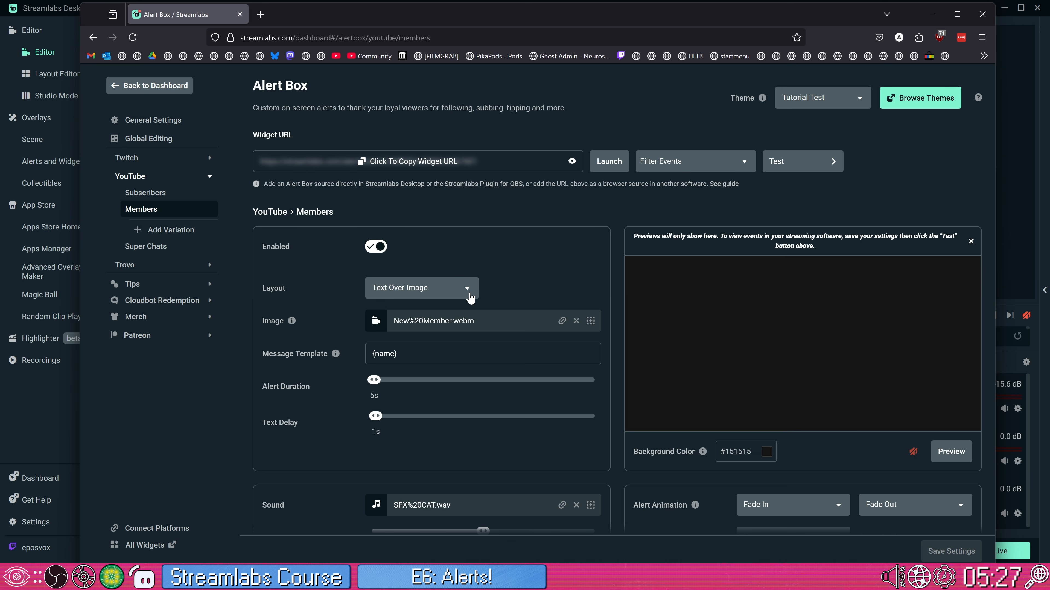
Switch to Affinity Photo, create an FHD 1080p document (1920 × 1080 px) with a transparent background, and close the white-background one
{"action": "left_click", "coordinate": [605, 576]}
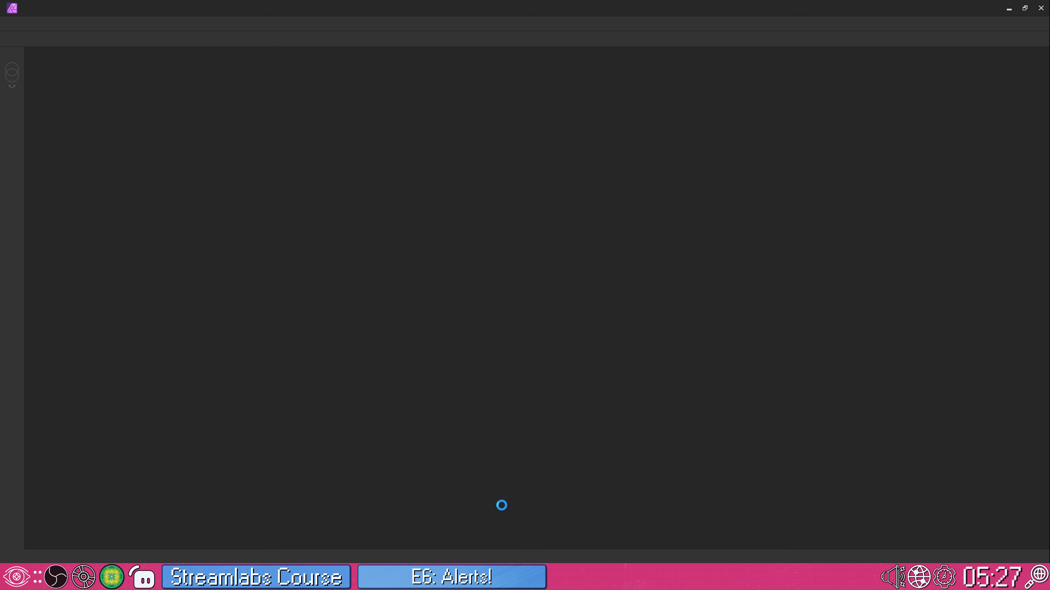
{"action": "left_click", "coordinate": [537, 296]}
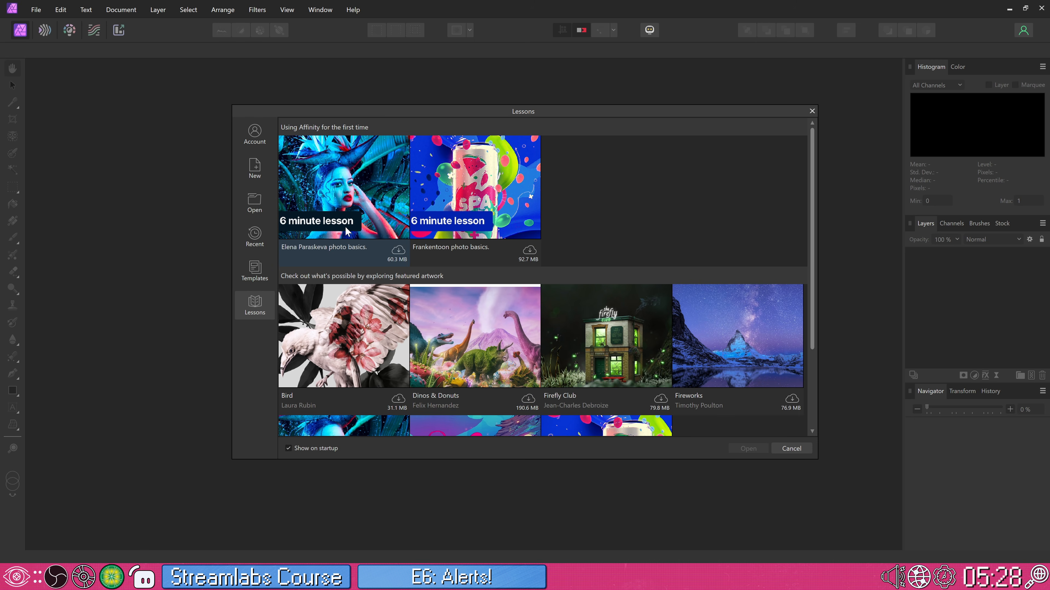
{"action": "left_click", "coordinate": [255, 167]}
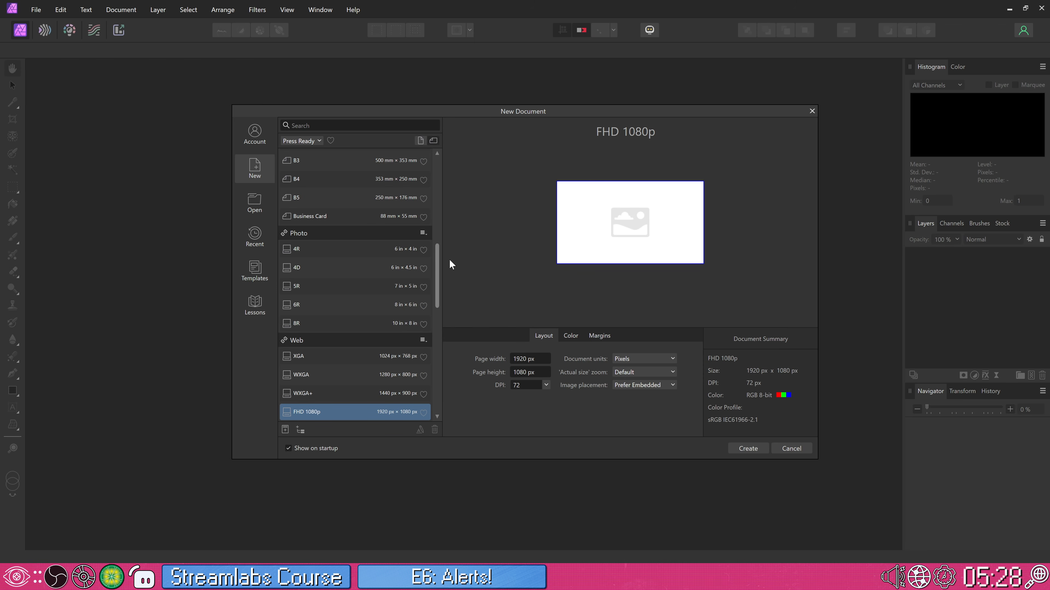
{"action": "left_click", "coordinate": [790, 448]}
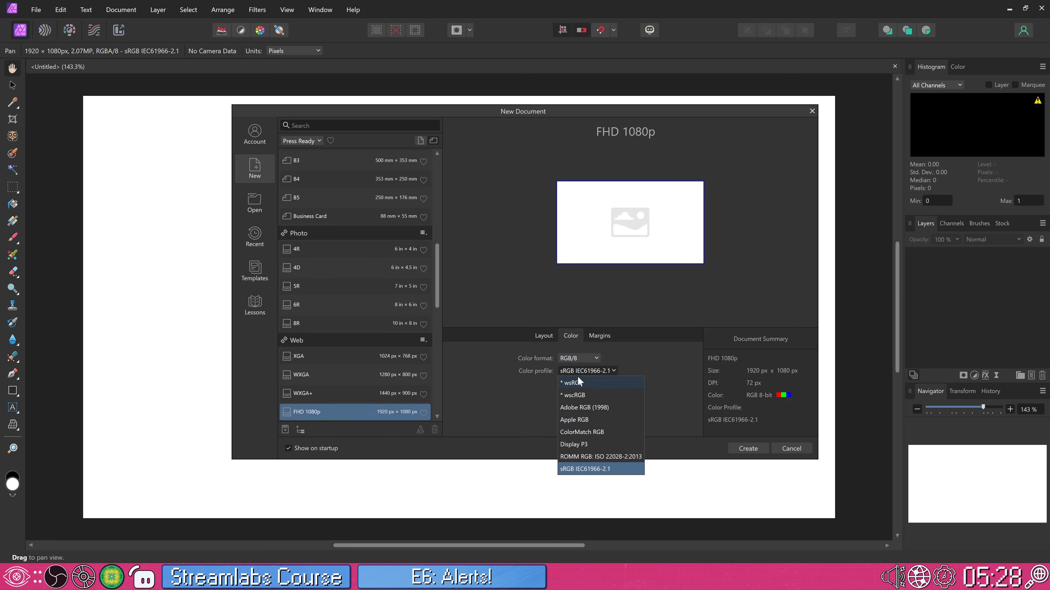
{"action": "left_click", "coordinate": [543, 374]}
{"action": "left_click", "coordinate": [600, 384]}
{"action": "left_click", "coordinate": [761, 449]}
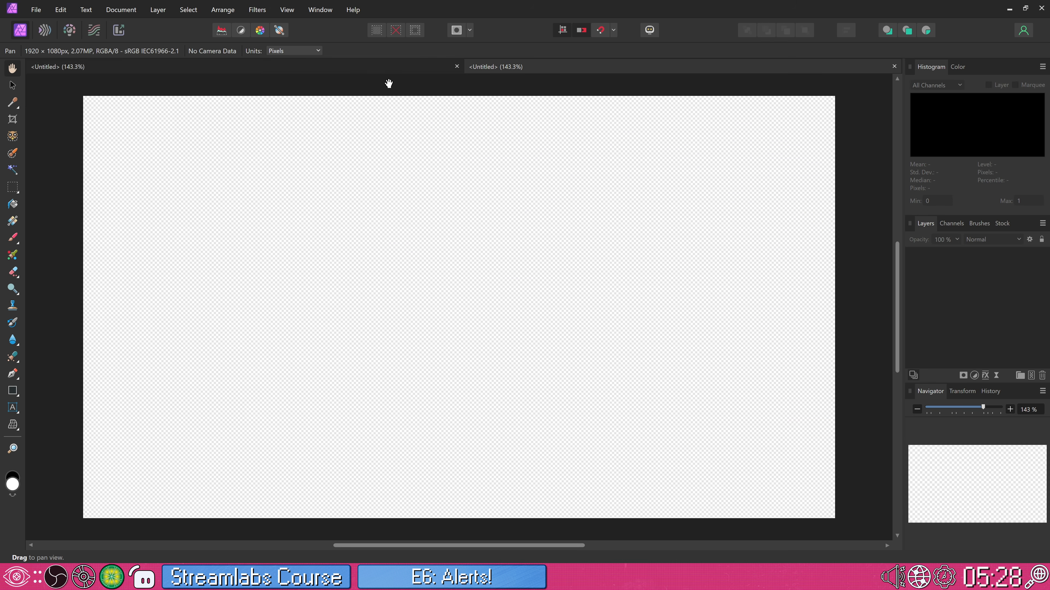
{"action": "left_click", "coordinate": [457, 66]}
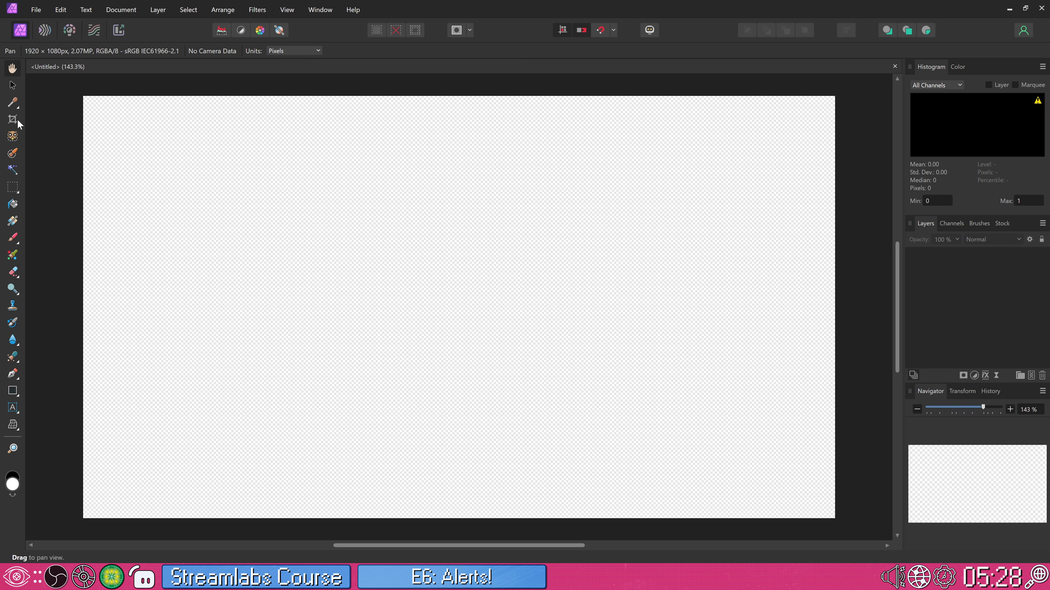
Set the art text font to Bauhaus 93
{"action": "left_click", "coordinate": [12, 408]}
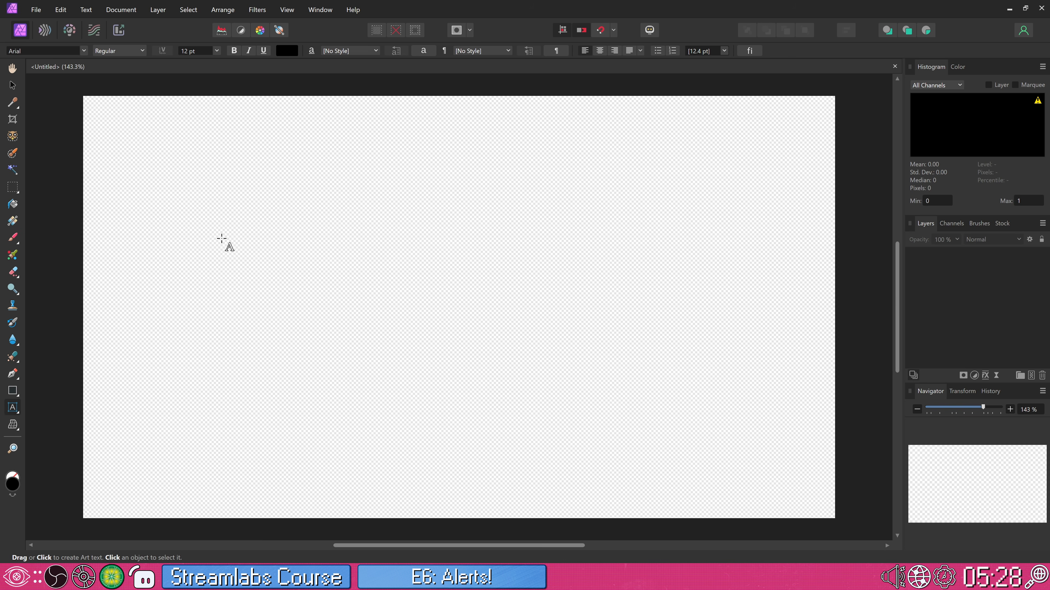
{"action": "left_click", "coordinate": [84, 51]}
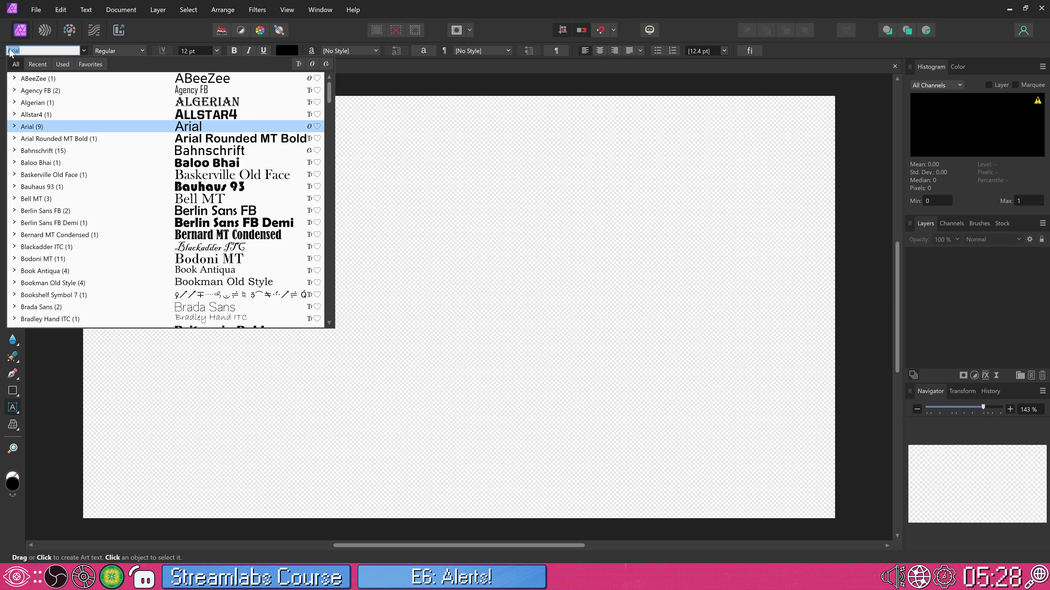
{"action": "type", "text": "ultra"}
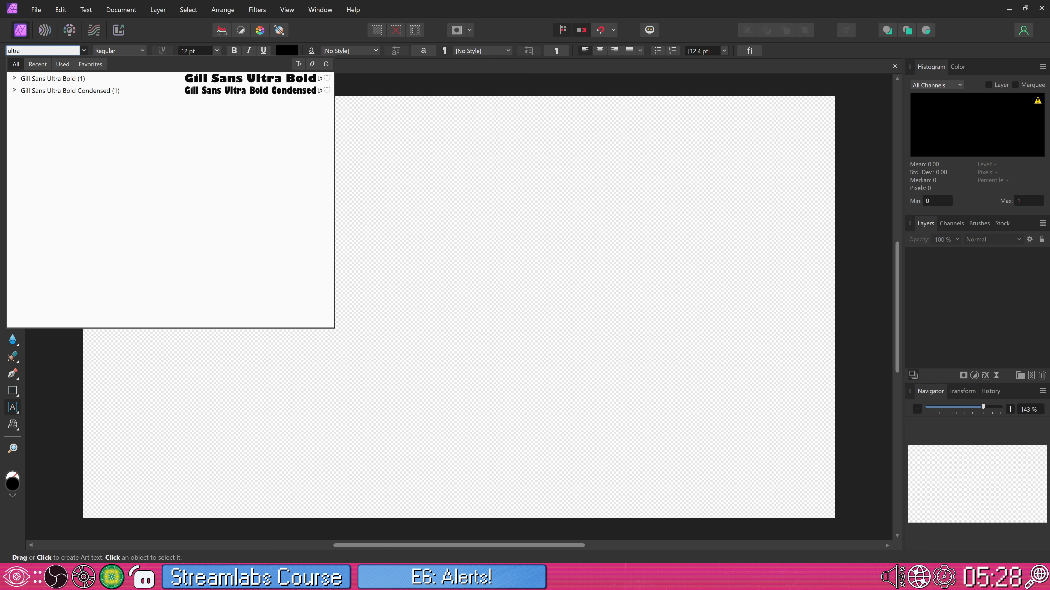
{"action": "key", "text": "BackSpace"}
{"action": "key", "text": "BackSpace"}
{"action": "key", "text": "BackSpace"}
{"action": "key", "text": "BackSpace"}
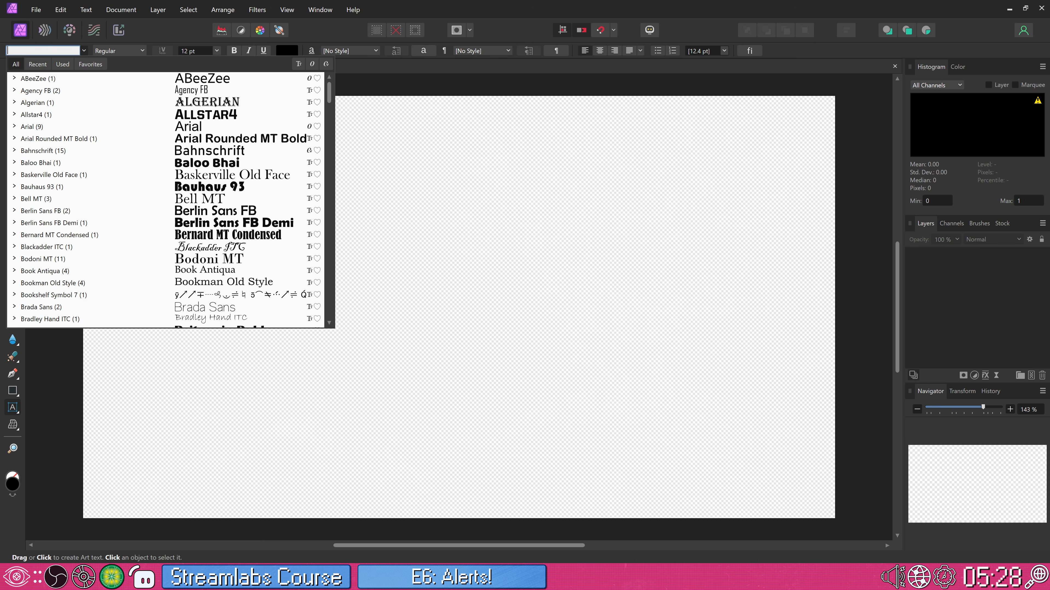
{"action": "left_click", "coordinate": [178, 186]}
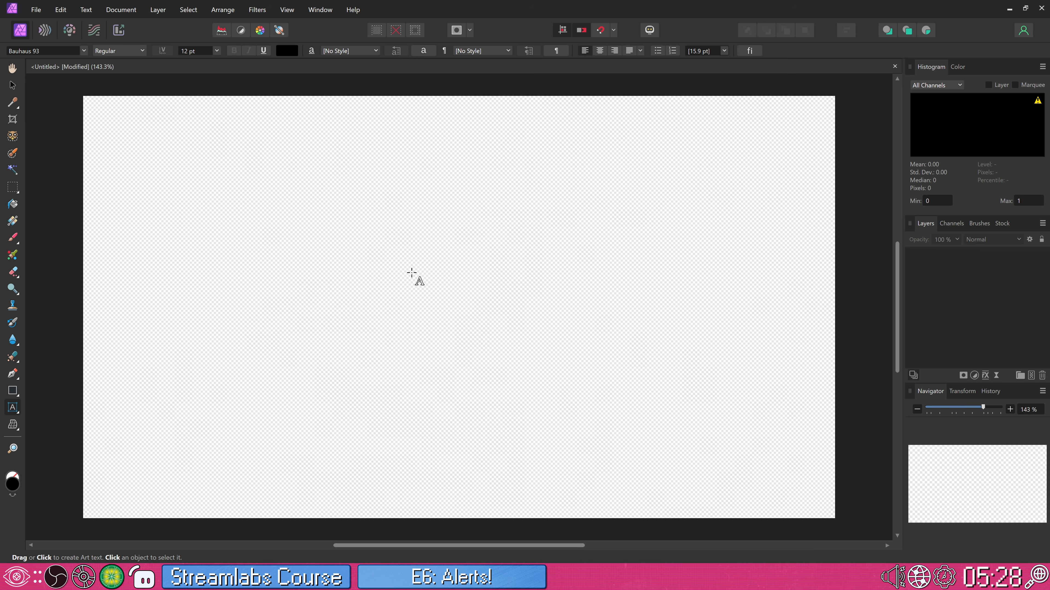
Add art text reading "NEW MEMBER!" in the upper part of the canvas
{"action": "left_click", "coordinate": [351, 230]}
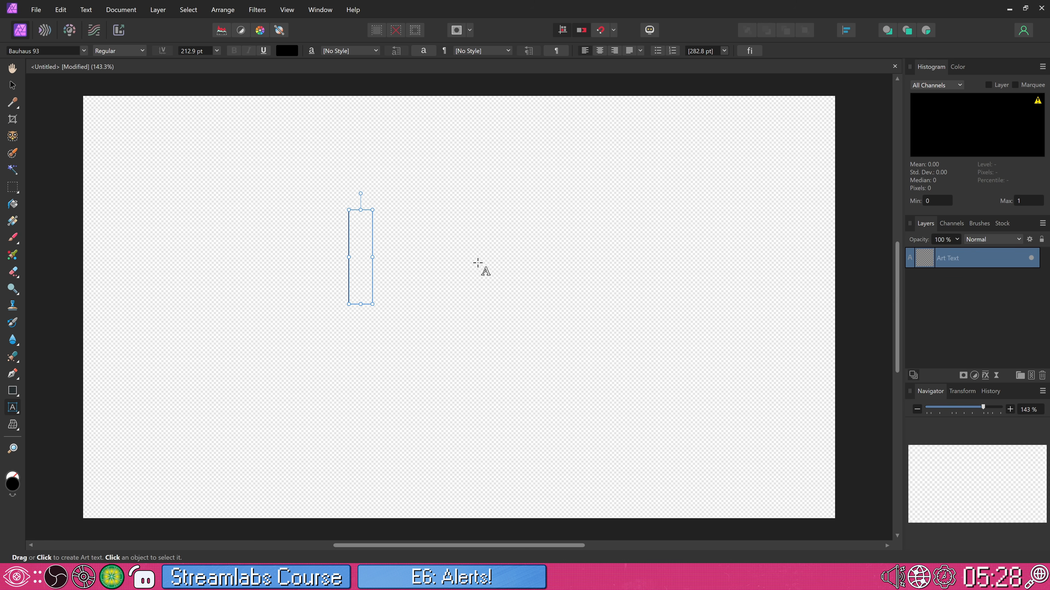
{"action": "type", "text": "NEW MEMBER!"}
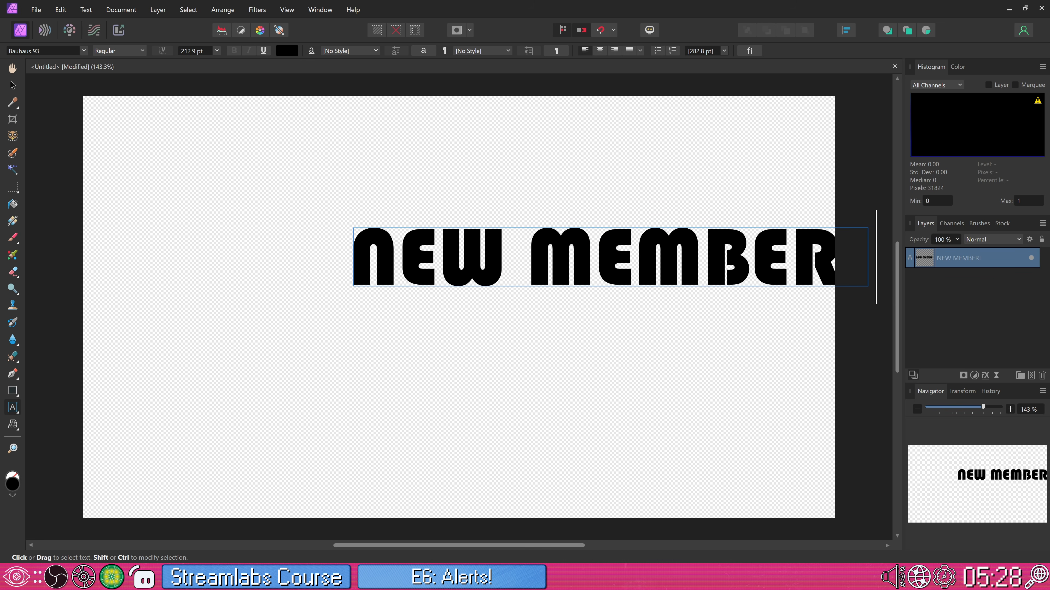
{"action": "key", "text": "ctrl+a"}
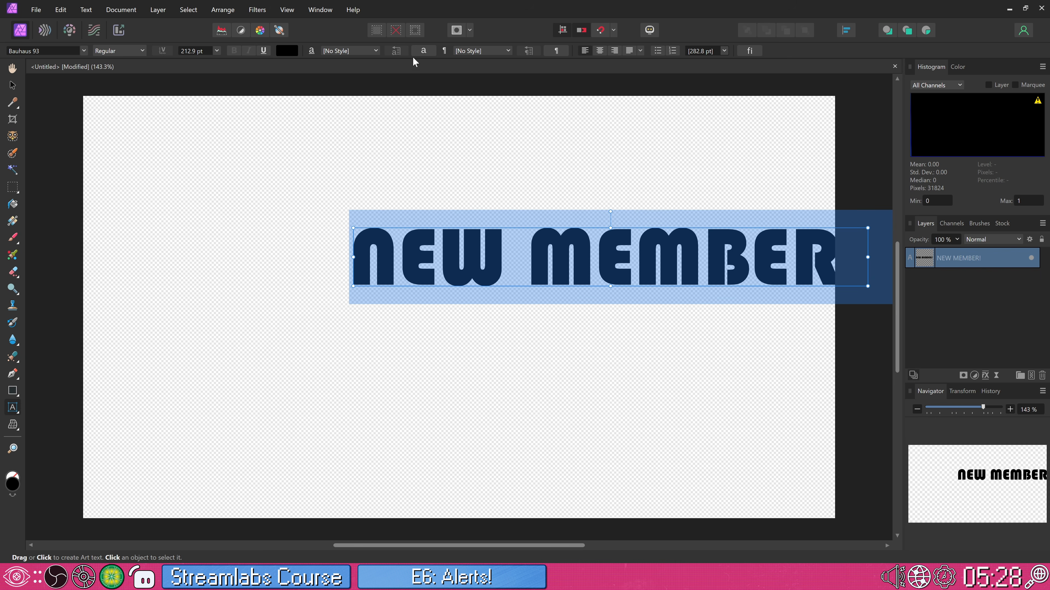
{"action": "left_click", "coordinate": [724, 51]}
{"action": "left_click", "coordinate": [724, 51]}
Enlarge the "NEW MEMBER!" text to about 338 pt and center it horizontally near the canvas's upper edge
{"action": "left_click", "coordinate": [12, 86]}
{"action": "left_click_drag", "start_coordinate": [867, 257], "coordinate": [751, 258]}
{"action": "left_click_drag", "start_coordinate": [647, 269], "coordinate": [501, 187]}
{"action": "left_click_drag", "start_coordinate": [606, 204], "coordinate": [837, 239]}
{"action": "left_click_drag", "start_coordinate": [773, 239], "coordinate": [728, 232]}
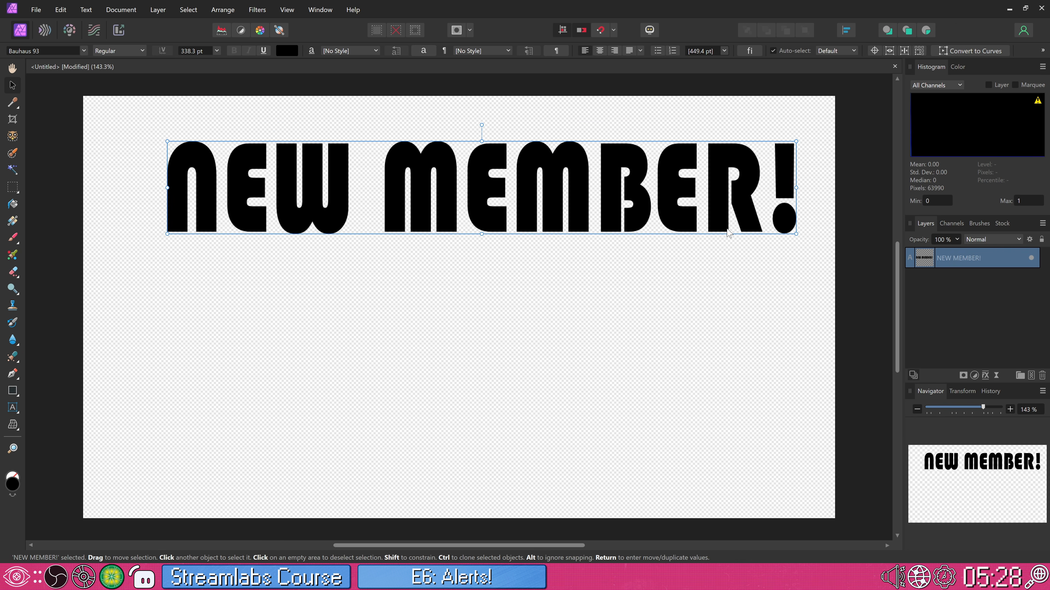
{"action": "left_click_drag", "start_coordinate": [597, 156], "coordinate": [565, 171]}
{"action": "left_click_drag", "start_coordinate": [565, 160], "coordinate": [564, 160]}
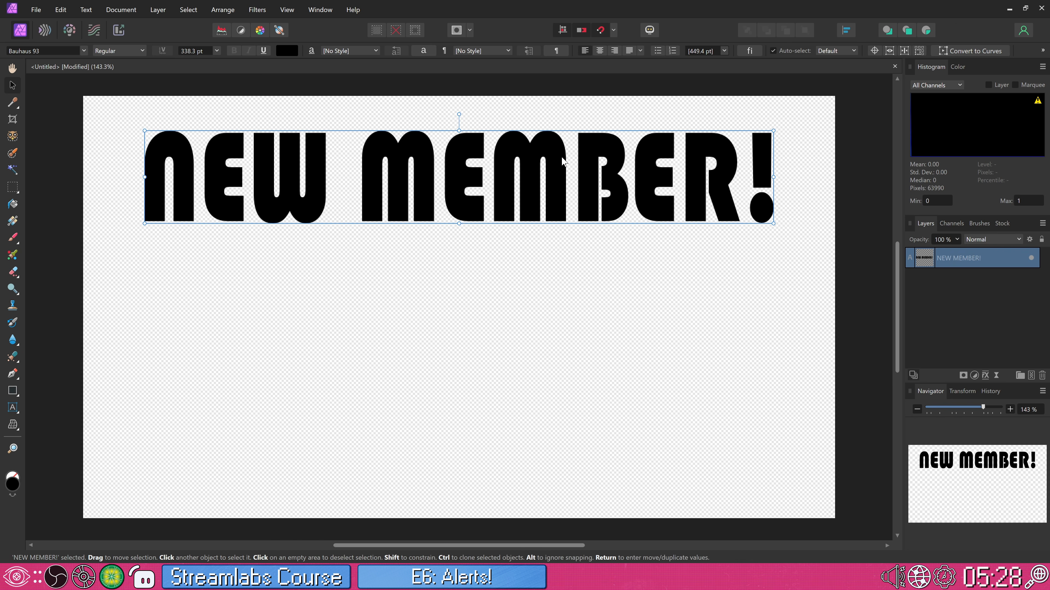
Go to elements.envato.com in a new browser tab and bring the tokyo-v02-5.jpg background image into the document
{"action": "key", "text": "alt+Tab"}
{"action": "key", "text": "ctrl+t"}
{"action": "type", "text": "elements.envato.com"}
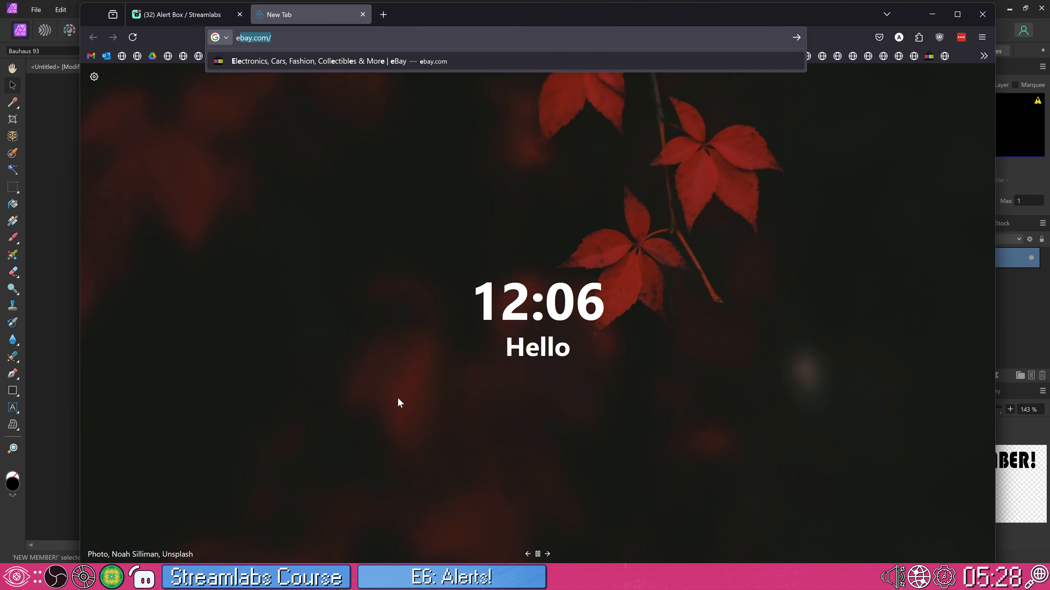
{"action": "key", "text": "Return"}
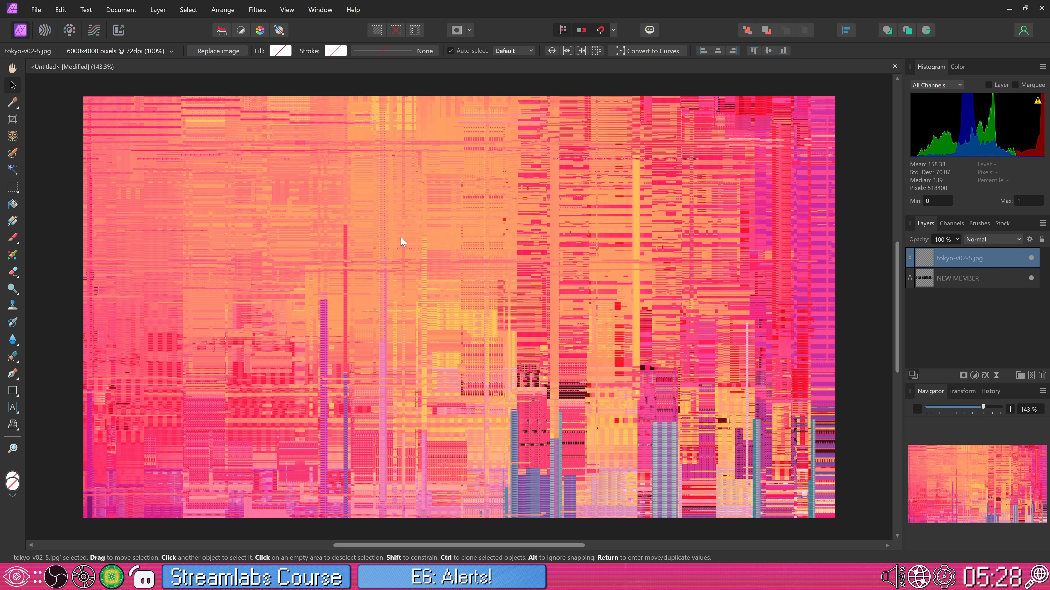
Scale the tokyo-v02-5.jpg image down to about 33% and position it so it covers the whole canvas
{"action": "key", "text": "ctrl+minus"}
{"action": "key", "text": "ctrl+minus"}
{"action": "key", "text": "ctrl+shift+p"}
{"action": "key", "text": "Escape"}
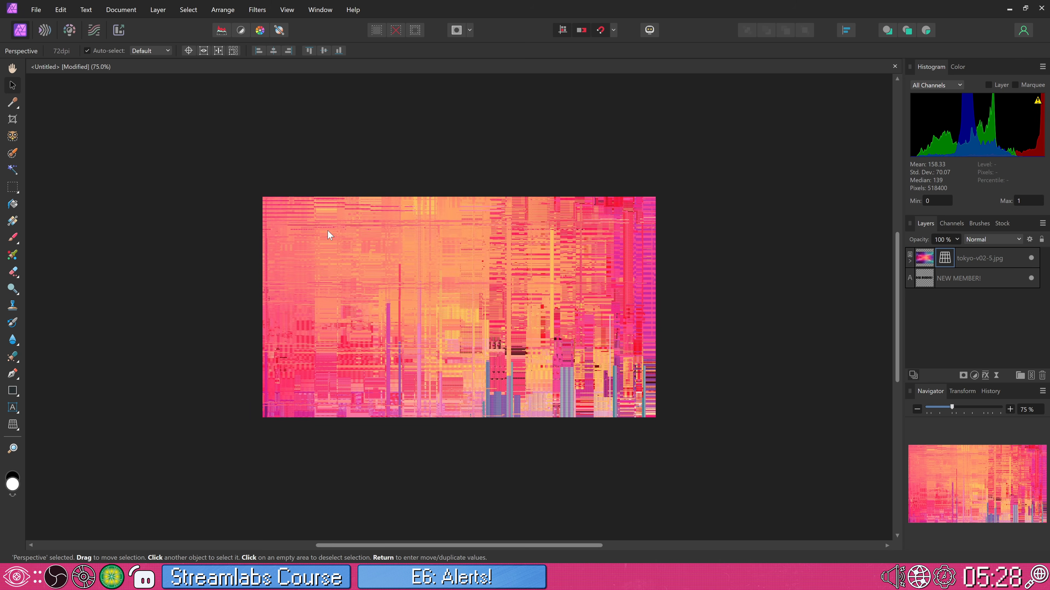
{"action": "left_click", "coordinate": [340, 236]}
{"action": "left_click_drag", "start_coordinate": [300, 240], "coordinate": [587, 479]}
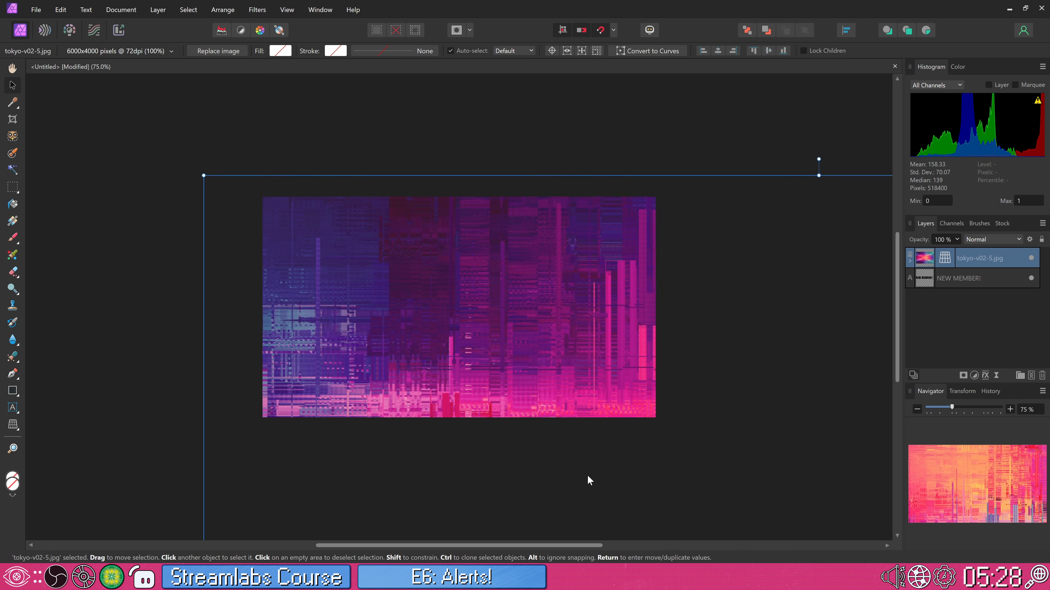
{"action": "left_click_drag", "start_coordinate": [202, 174], "coordinate": [310, 193]}
{"action": "left_click", "coordinate": [591, 402]}
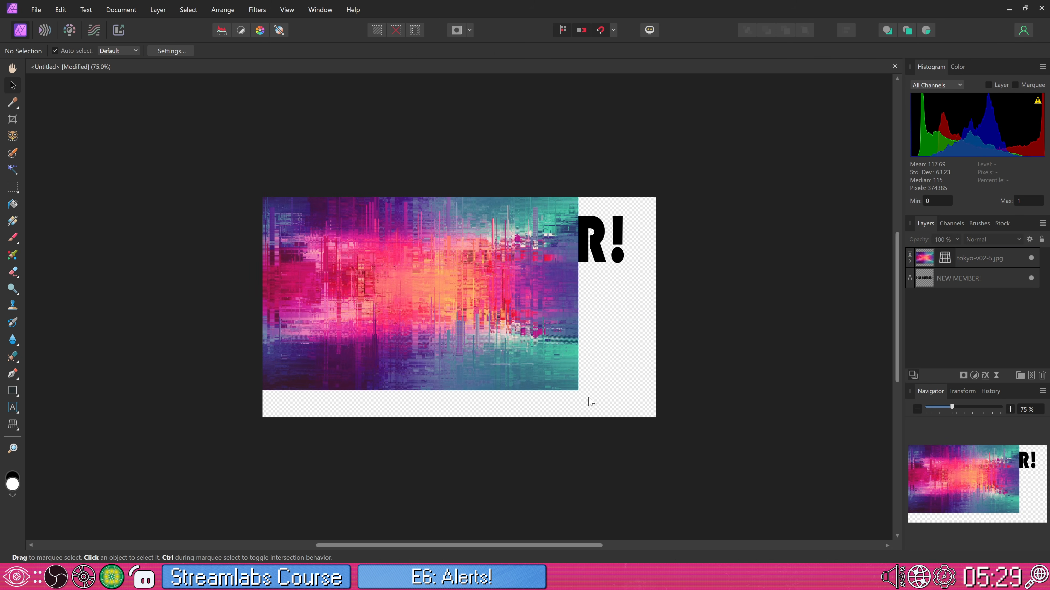
{"action": "left_click", "coordinate": [575, 387]}
{"action": "left_click_drag", "start_coordinate": [578, 391], "coordinate": [678, 427]}
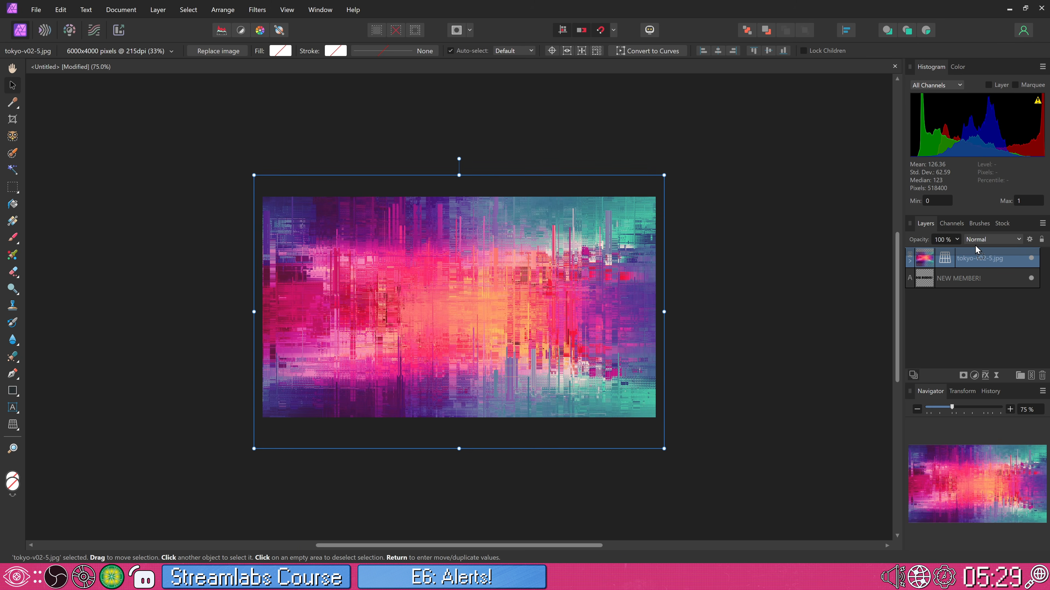
Move the tokyo-v02-5.jpg layer beneath the "NEW MEMBER!" text and change the text color to white
{"action": "left_click_drag", "start_coordinate": [977, 250], "coordinate": [975, 286]}
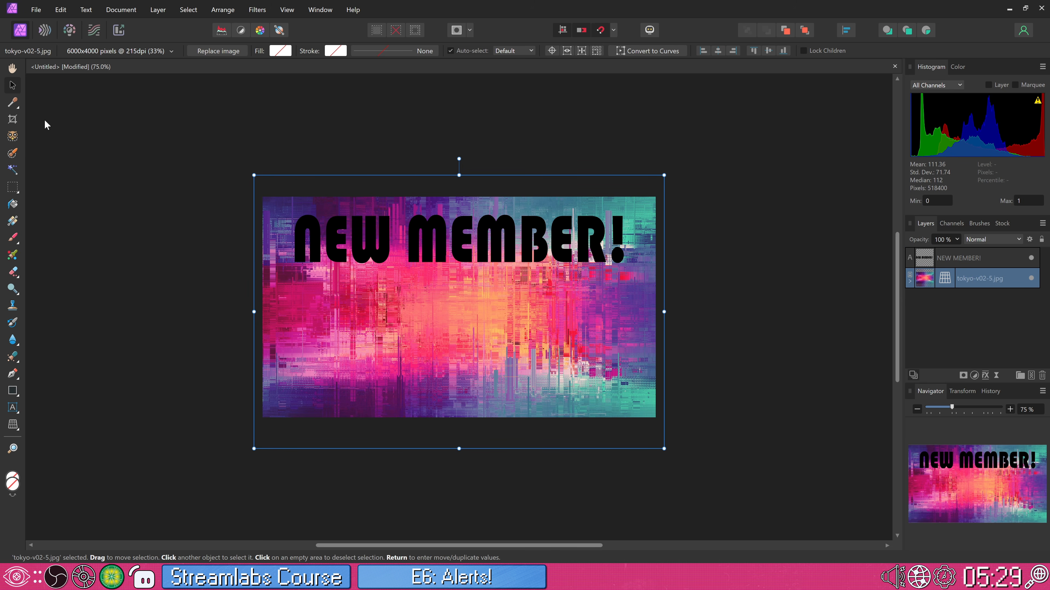
{"action": "left_click", "coordinate": [12, 408]}
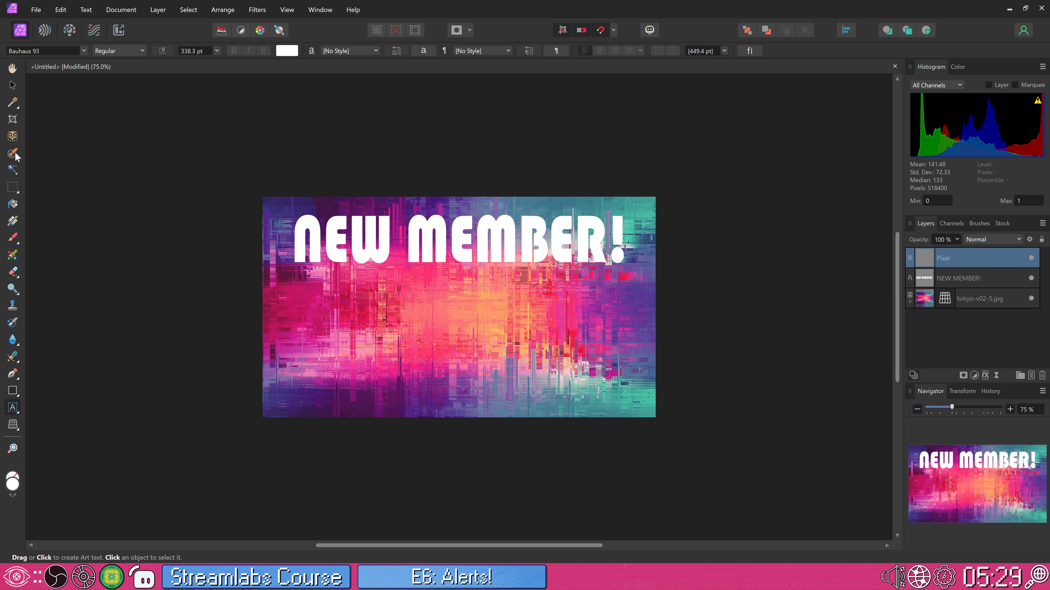
Set the Paint Brush width to 225 px and undo the black test stroke below the title
{"action": "left_click", "coordinate": [12, 157]}
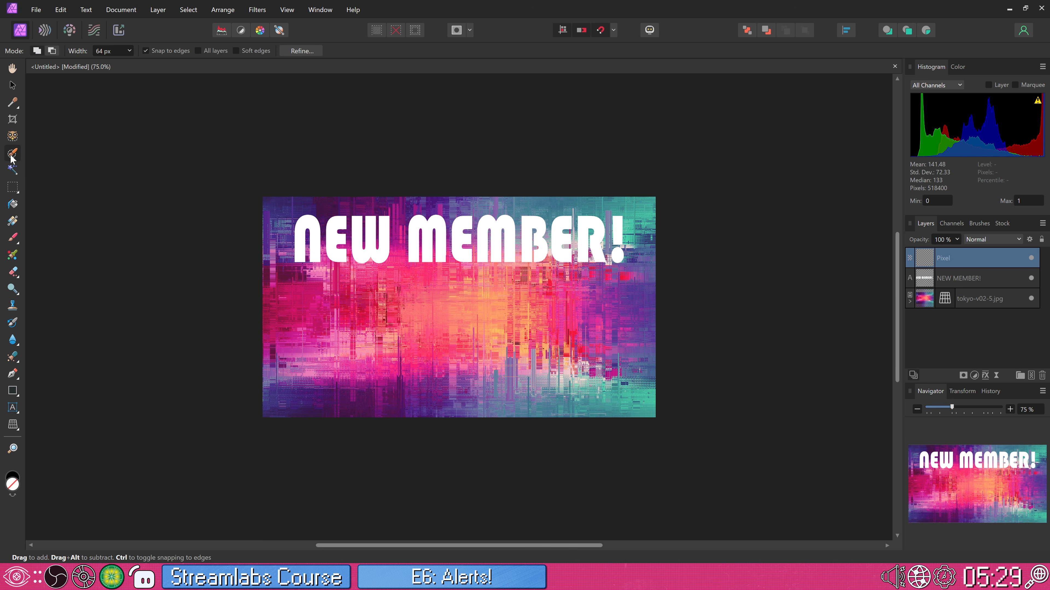
{"action": "left_click", "coordinate": [12, 239]}
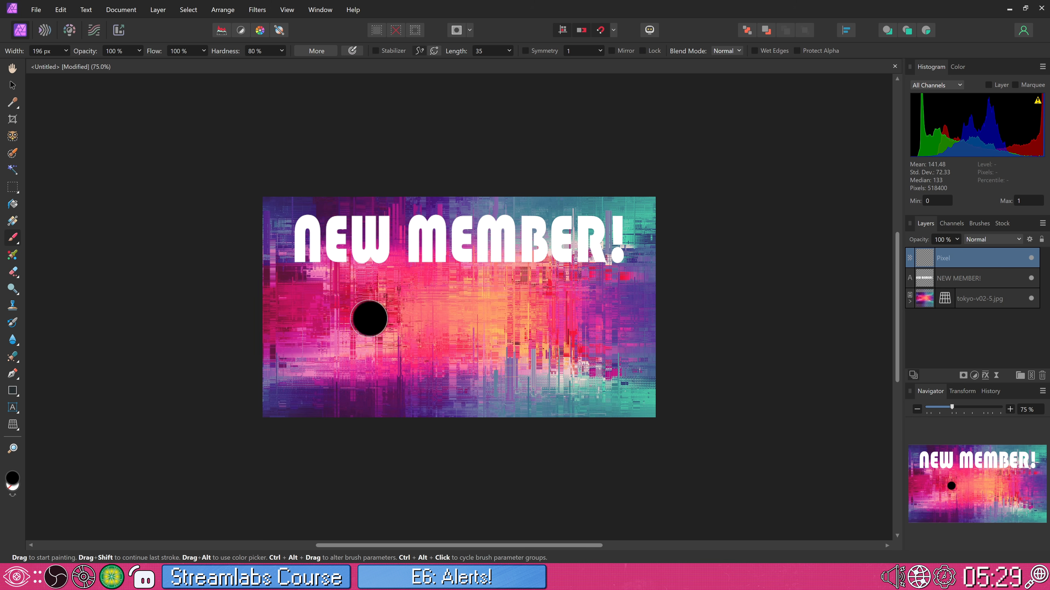
{"action": "key", "text": "bracketright"}
{"action": "left_click_drag", "start_coordinate": [332, 322], "coordinate": [344, 325]}
{"action": "key", "text": "ctrl+z"}
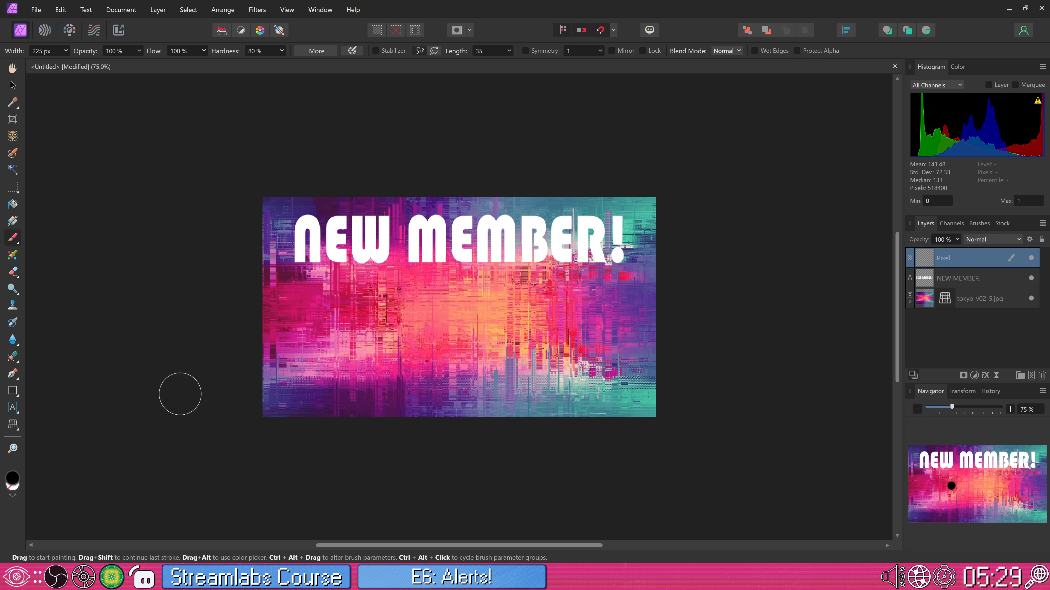
Set the brush color to white (FFFFFF) and paint a thick horizontal band across the canvas below the title
{"action": "double_click", "coordinate": [12, 479]}
{"action": "left_click_drag", "start_coordinate": [399, 275], "coordinate": [384, 143]}
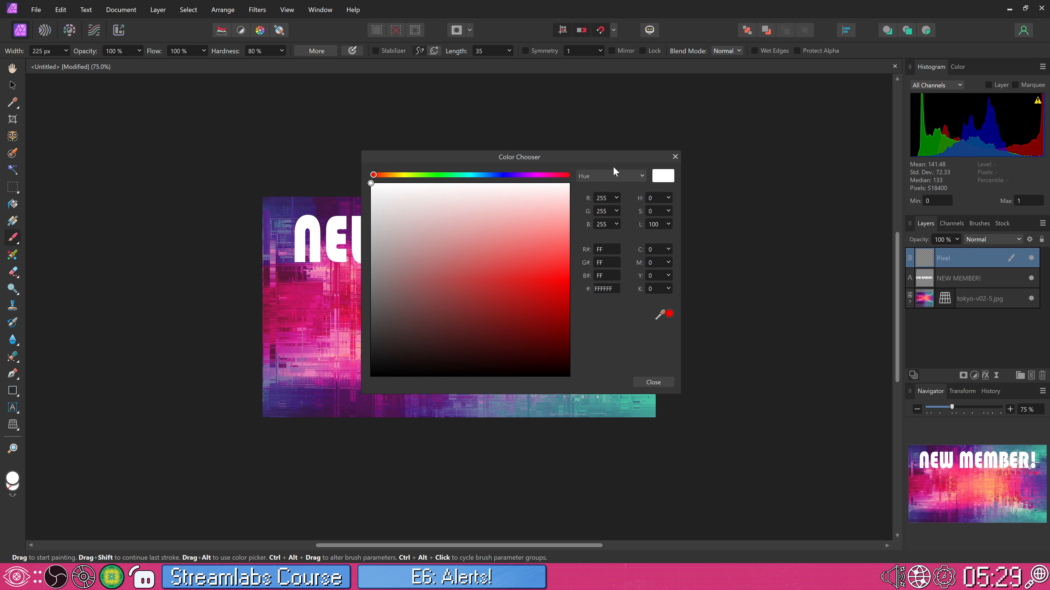
{"action": "left_click", "coordinate": [674, 158]}
{"action": "mouse_move", "coordinate": [350, 301]}
{"action": "left_mouse_down"}
{"action": "mouse_move", "coordinate": [471, 323]}
{"action": "mouse_move", "coordinate": [619, 325]}
{"action": "left_mouse_up"}
{"action": "left_click_drag", "start_coordinate": [421, 322], "coordinate": [454, 327]}
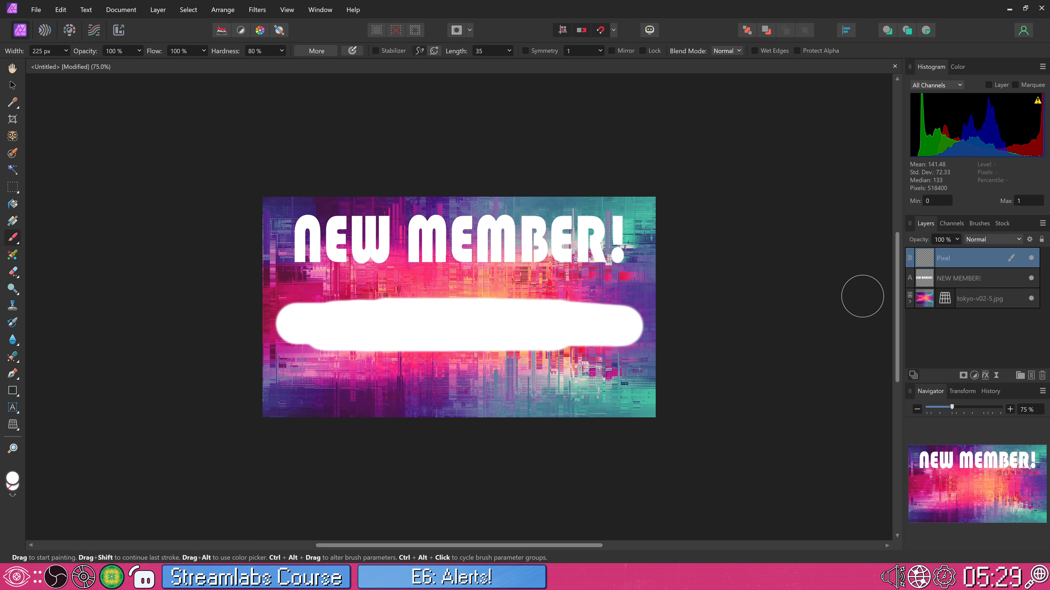
Erase the outer edges of the tokyo-v02-5.jpg layer with a soft 1385 px Erase Brush at 14% hardness, and export the graphic
{"action": "left_click", "coordinate": [967, 297]}
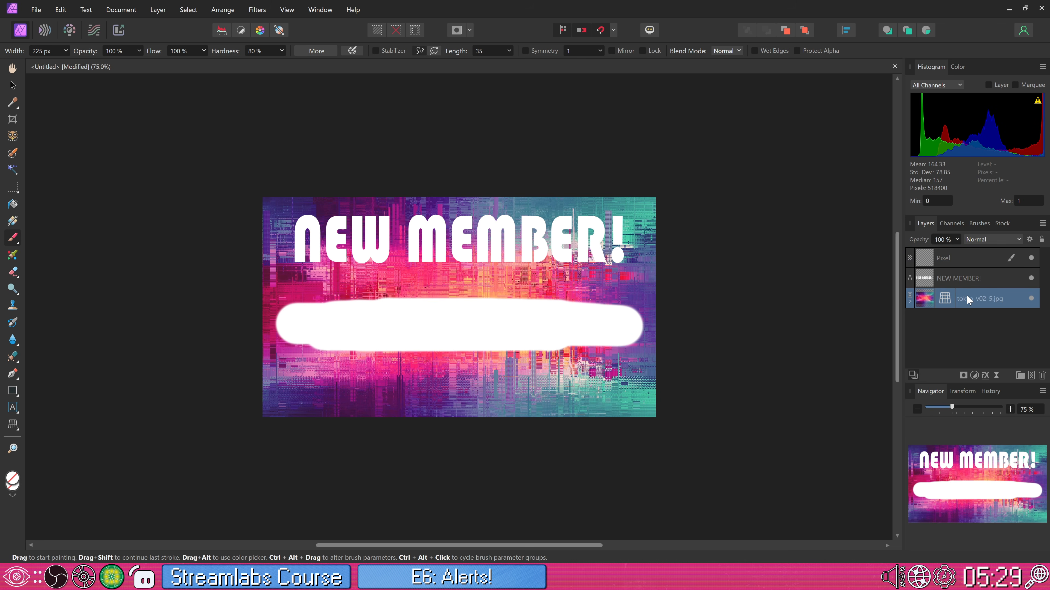
{"action": "left_click", "coordinate": [13, 273]}
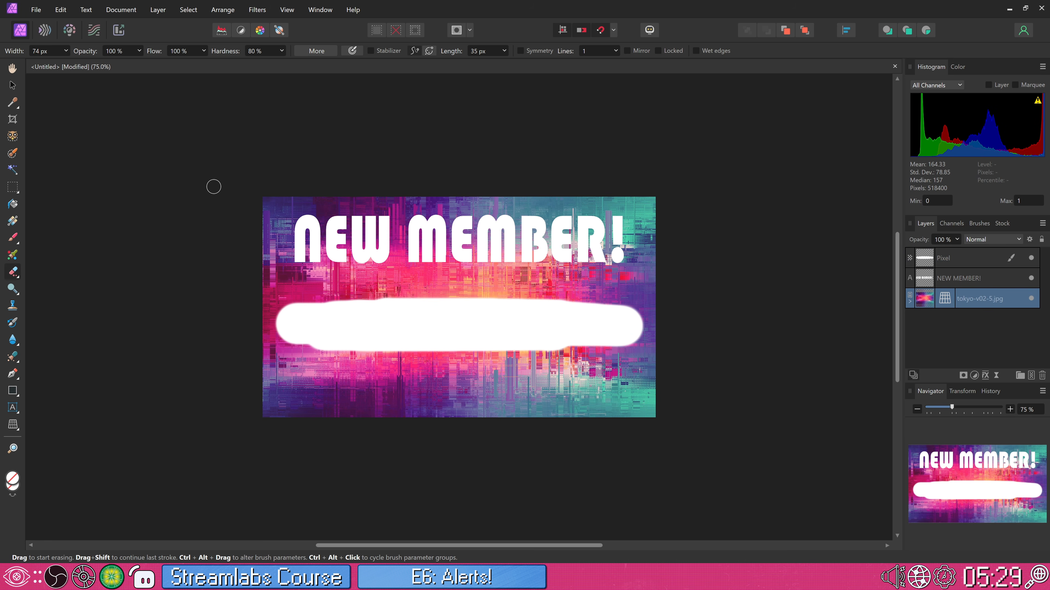
{"action": "left_click", "coordinate": [232, 184]}
{"action": "mouse_move", "coordinate": [242, 178]}
{"action": "left_mouse_down"}
{"action": "mouse_move", "coordinate": [520, 469]}
{"action": "mouse_move", "coordinate": [223, 323]}
{"action": "left_mouse_up"}
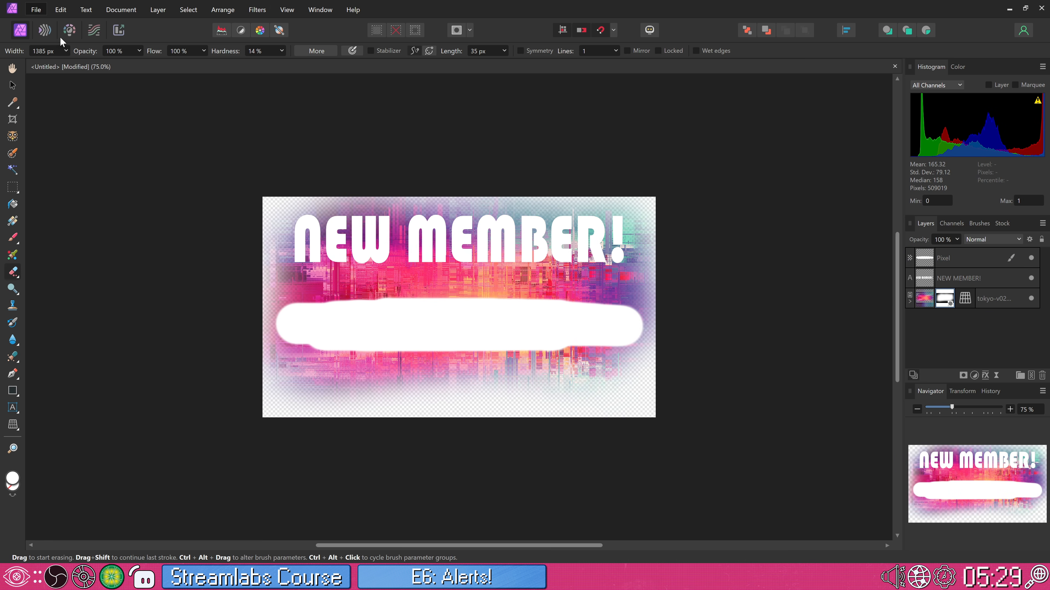
{"action": "left_click", "coordinate": [53, 9]}
{"action": "mouse_move", "coordinate": [36, 9]}
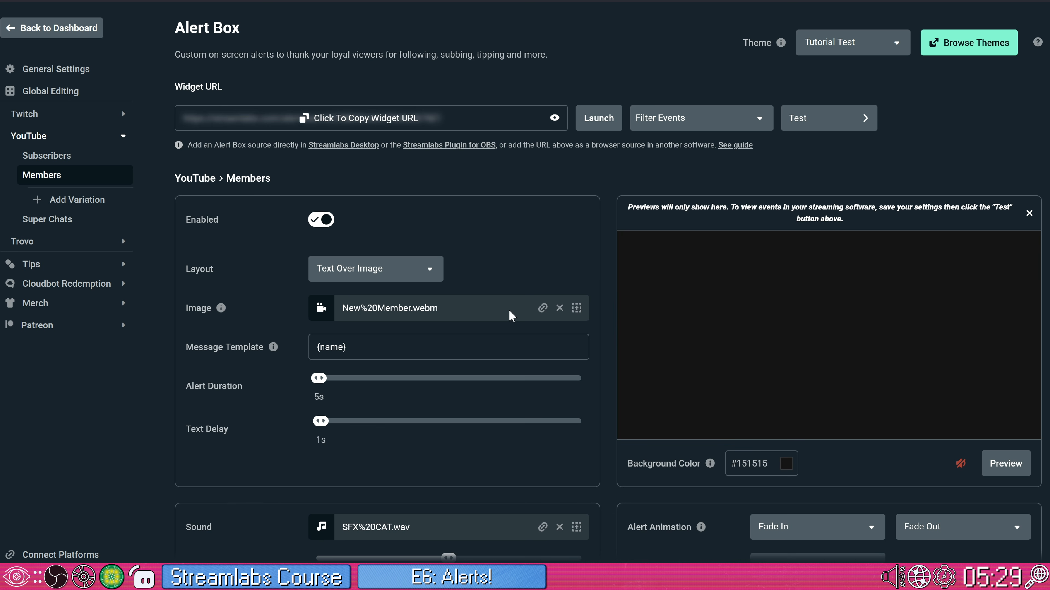
Switch to the Streamlabs Alert Box page, upload Member Test.png as the YouTube Members alert image, and preview the alert
{"action": "left_click", "coordinate": [575, 308]}
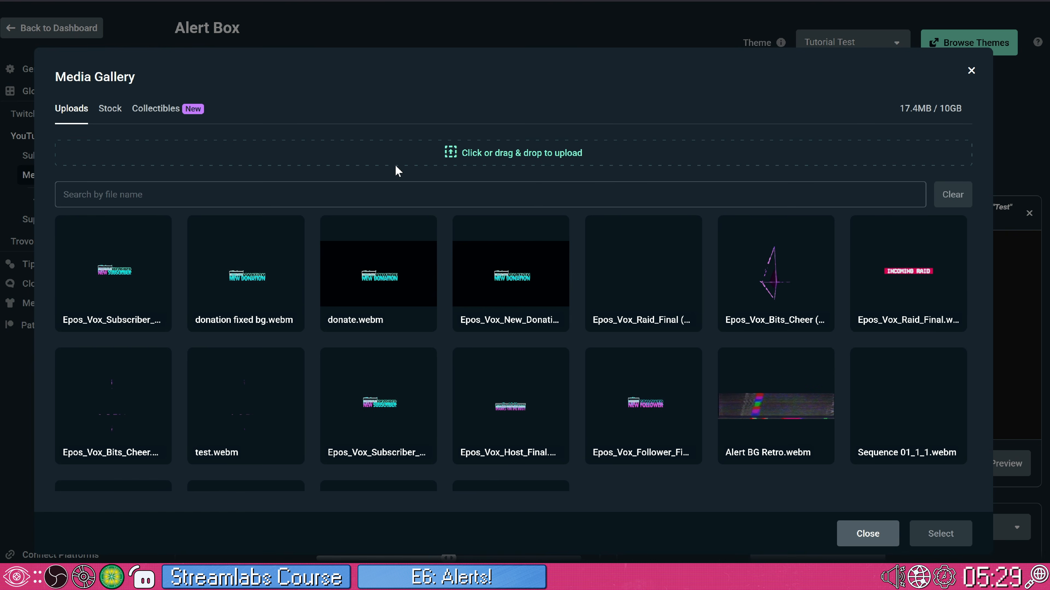
{"action": "left_click", "coordinate": [296, 152]}
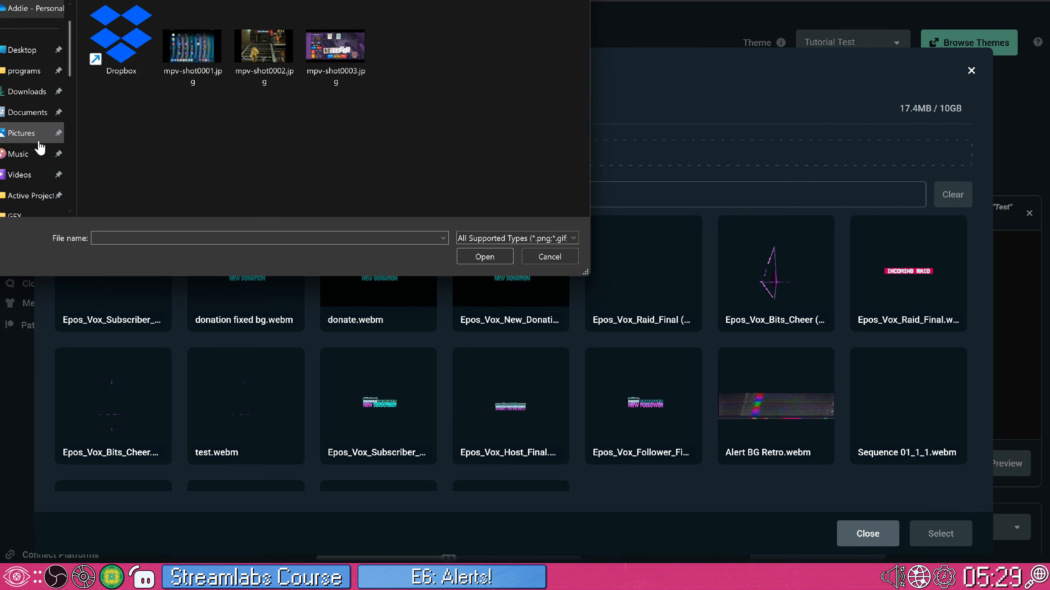
{"action": "left_click", "coordinate": [36, 139]}
{"action": "double_click", "coordinate": [266, 52]}
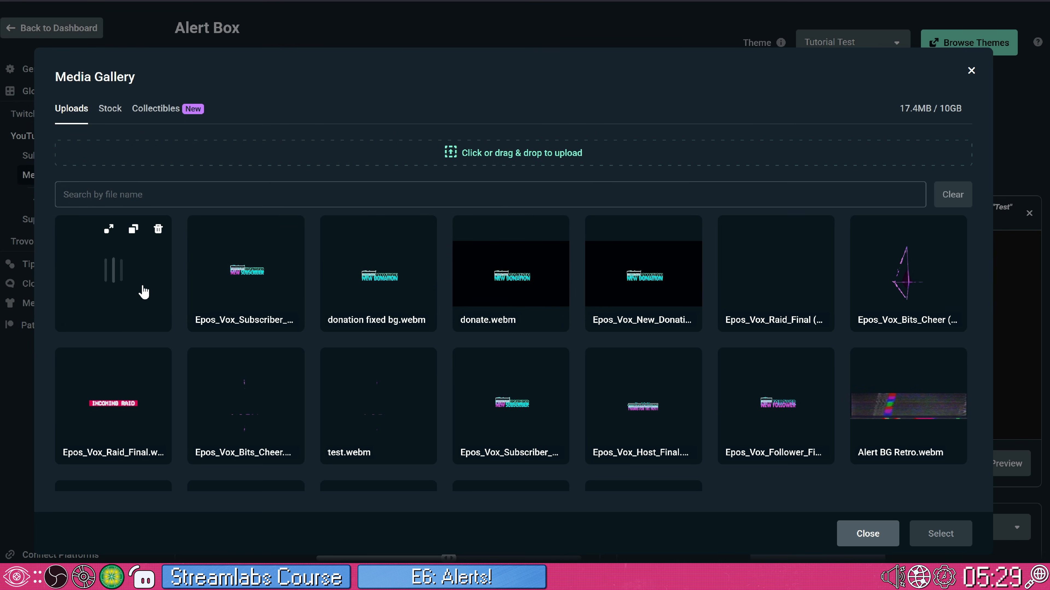
{"action": "left_click", "coordinate": [935, 535]}
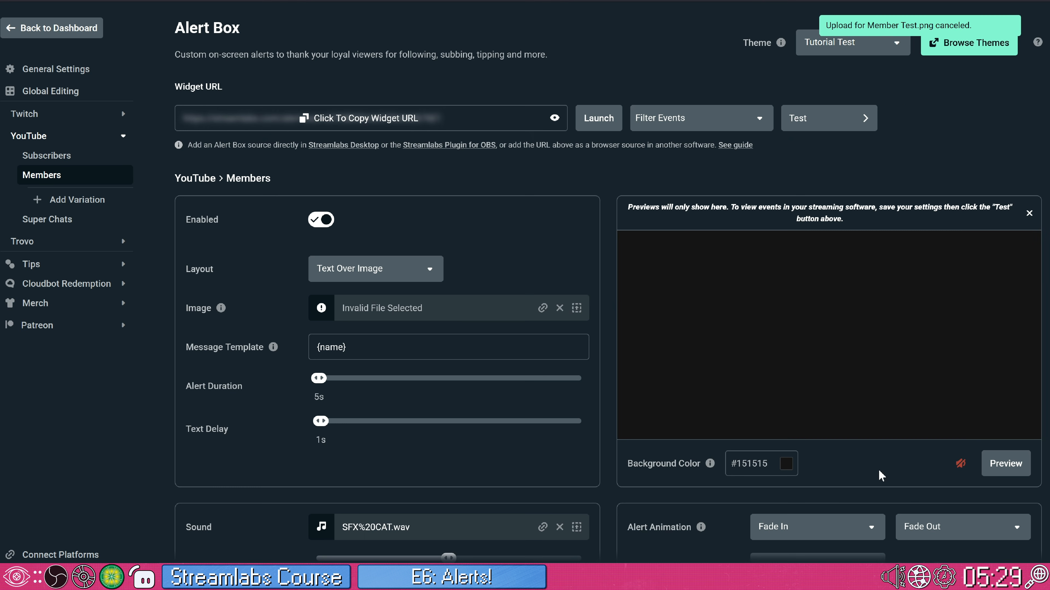
{"action": "left_click", "coordinate": [1000, 480]}
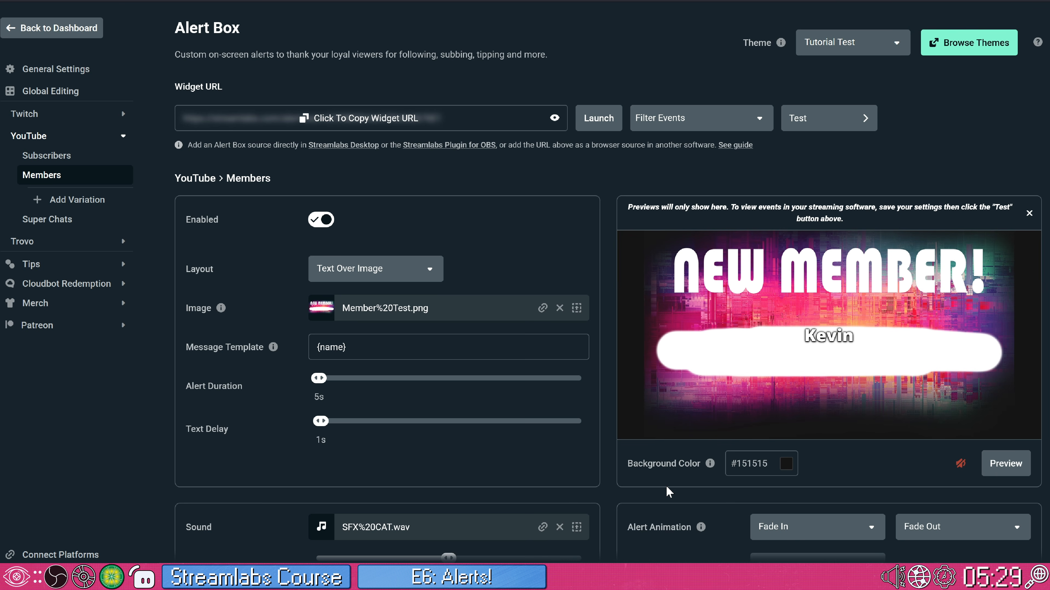
Browse the entrance animations for the Members alert and set the alert's entrance to Light Speed In
{"action": "scroll", "coordinate": [669, 492], "scroll_direction": "down", "scroll_amount": 2}
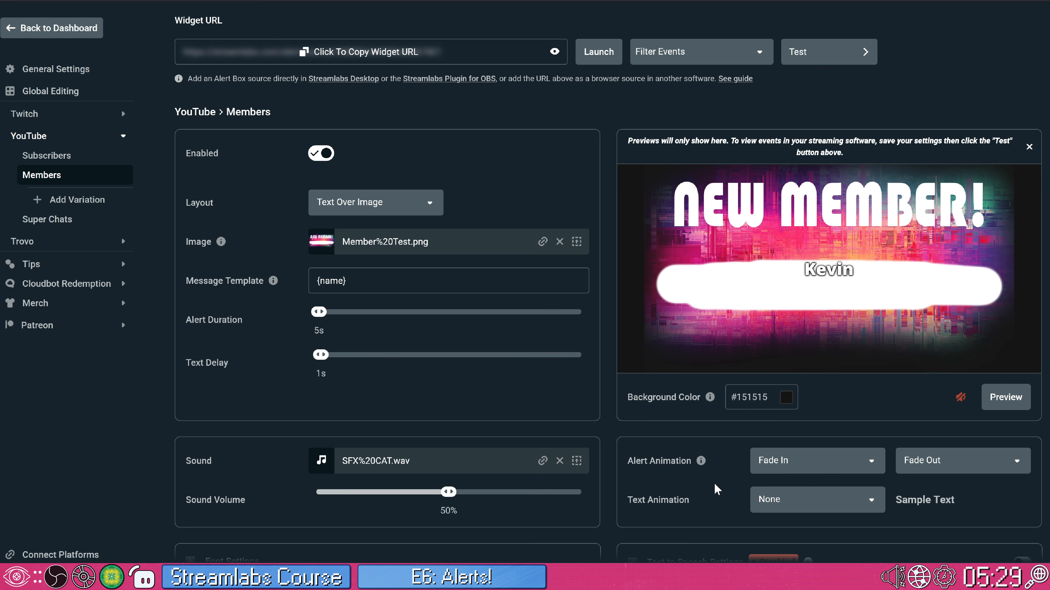
{"action": "left_click", "coordinate": [780, 473]}
{"action": "scroll", "coordinate": [789, 411], "scroll_direction": "down", "scroll_amount": 1}
{"action": "scroll", "coordinate": [787, 418], "scroll_direction": "up", "scroll_amount": 3}
{"action": "scroll", "coordinate": [789, 418], "scroll_direction": "up", "scroll_amount": 3}
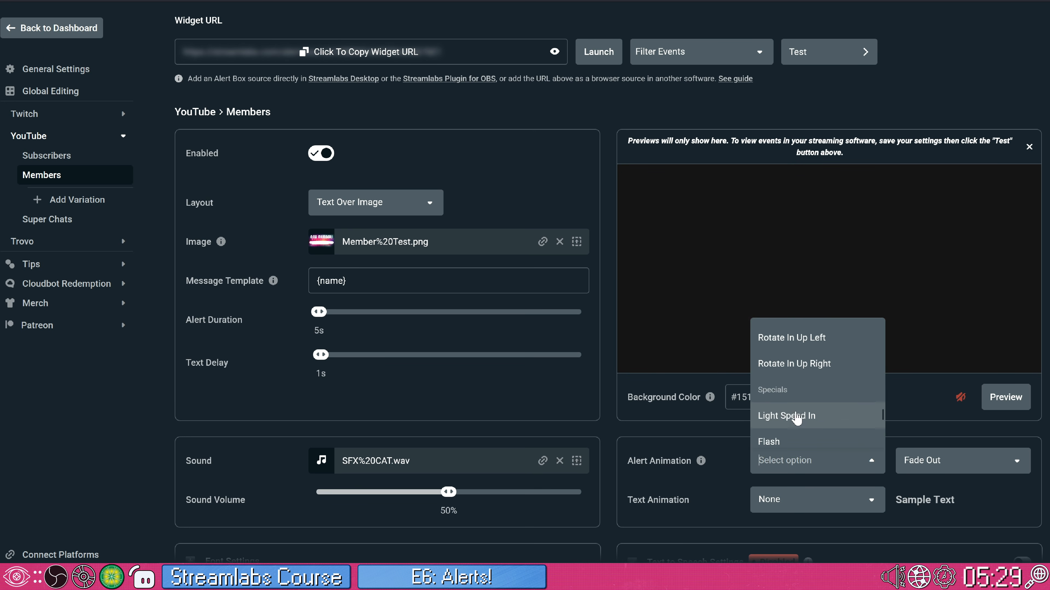
{"action": "scroll", "coordinate": [796, 418], "scroll_direction": "down", "scroll_amount": 3}
{"action": "scroll", "coordinate": [796, 419], "scroll_direction": "up", "scroll_amount": 5}
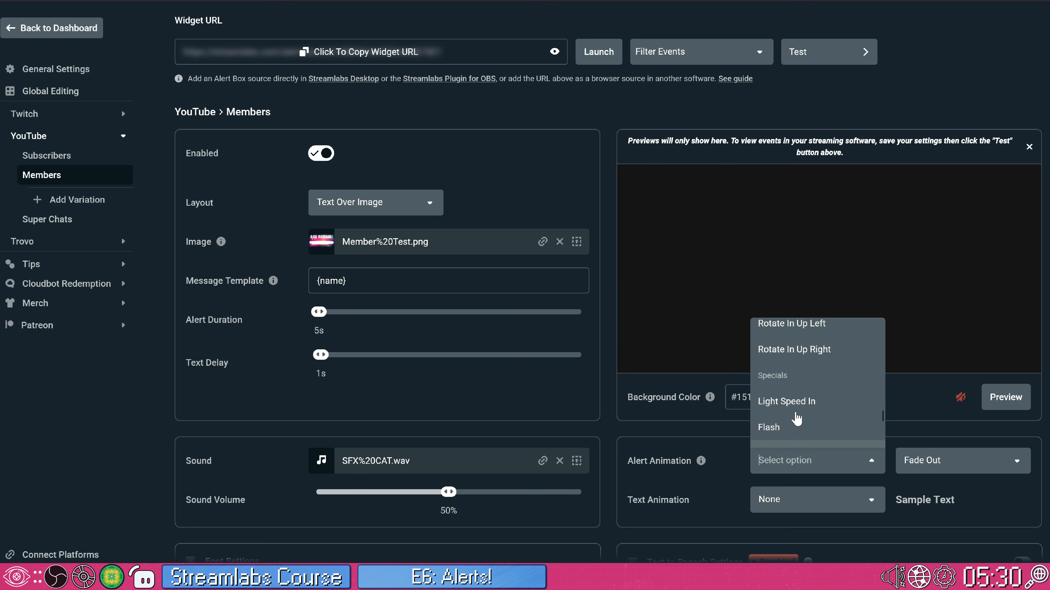
{"action": "scroll", "coordinate": [797, 418], "scroll_direction": "up", "scroll_amount": 10}
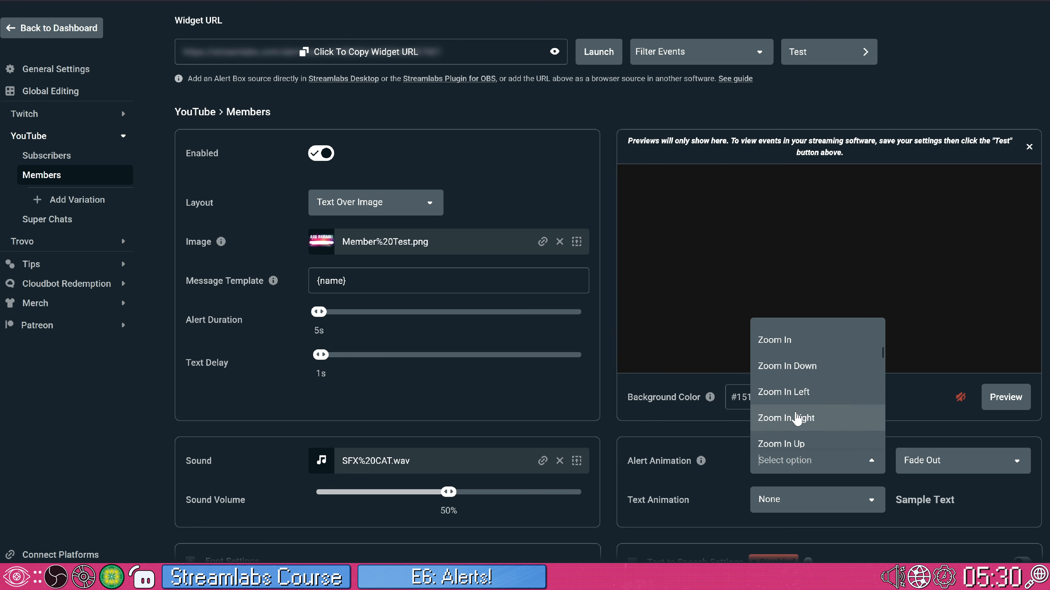
{"action": "scroll", "coordinate": [797, 419], "scroll_direction": "up", "scroll_amount": 3}
{"action": "scroll", "coordinate": [798, 419], "scroll_direction": "down", "scroll_amount": 6}
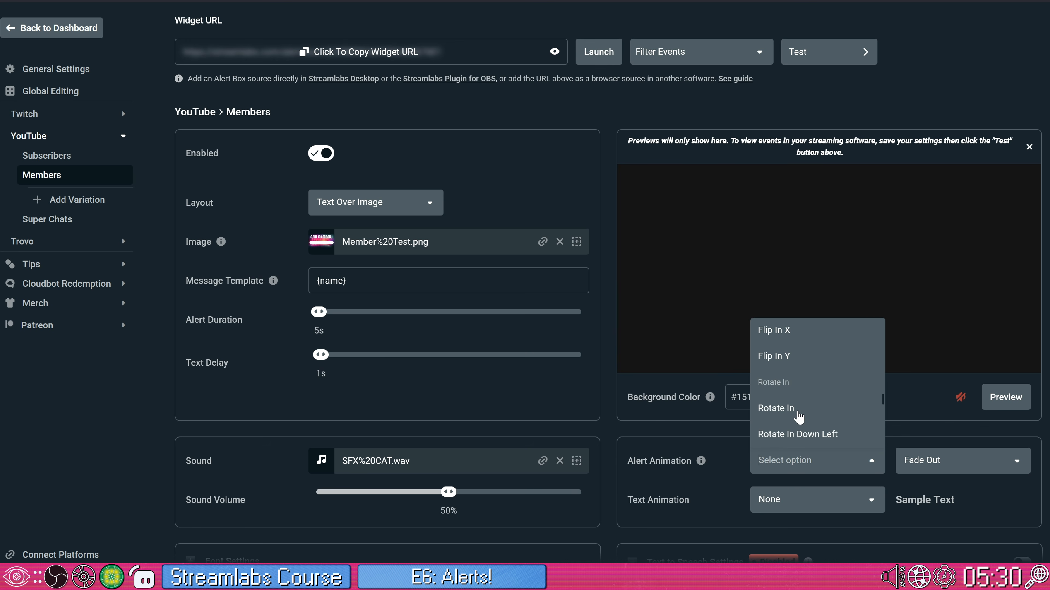
{"action": "scroll", "coordinate": [800, 424], "scroll_direction": "down", "scroll_amount": 2}
{"action": "scroll", "coordinate": [800, 424], "scroll_direction": "down", "scroll_amount": 4}
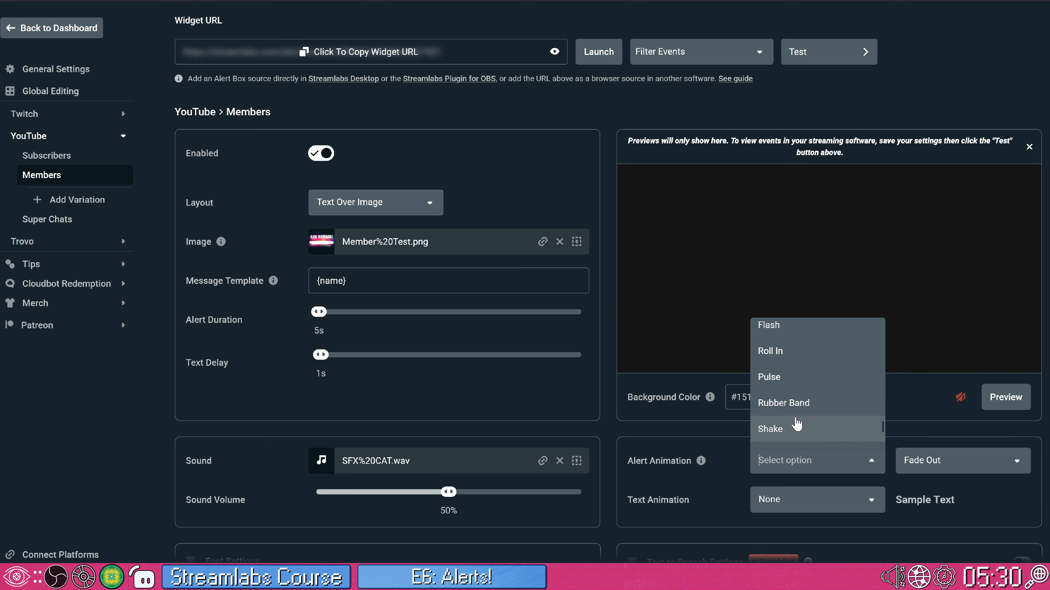
{"action": "scroll", "coordinate": [797, 423], "scroll_direction": "up", "scroll_amount": 6}
{"action": "scroll", "coordinate": [797, 422], "scroll_direction": "down", "scroll_amount": 3}
{"action": "left_click", "coordinate": [800, 374]}
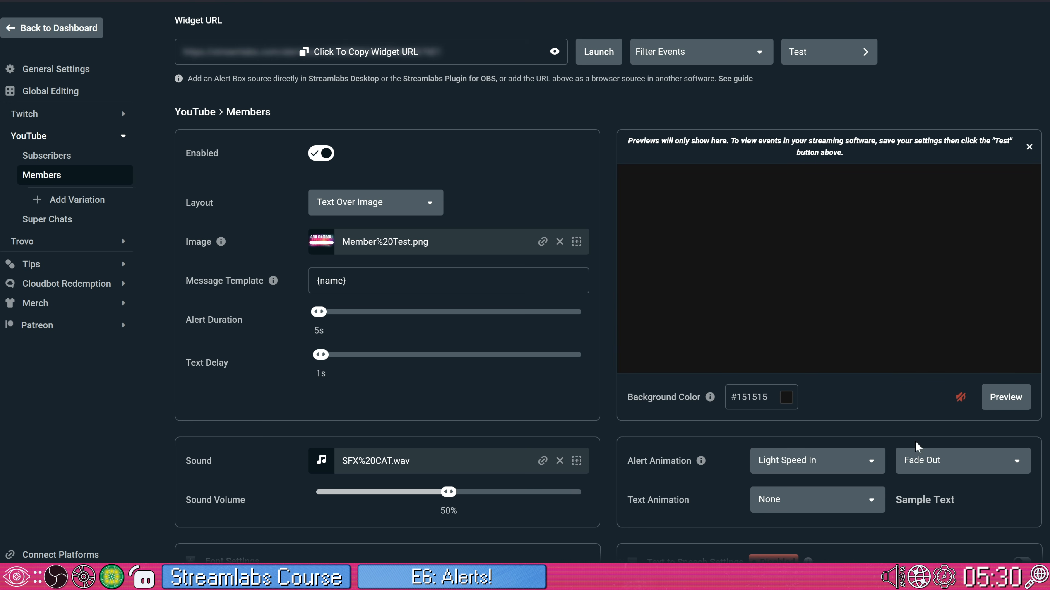
Set the Members alert's exit animation to Light Speed Out and its text animation to Wiggle
{"action": "left_click", "coordinate": [951, 460]}
{"action": "scroll", "coordinate": [946, 393], "scroll_direction": "down", "scroll_amount": 3}
{"action": "left_click", "coordinate": [934, 425]}
{"action": "left_click", "coordinate": [817, 501]}
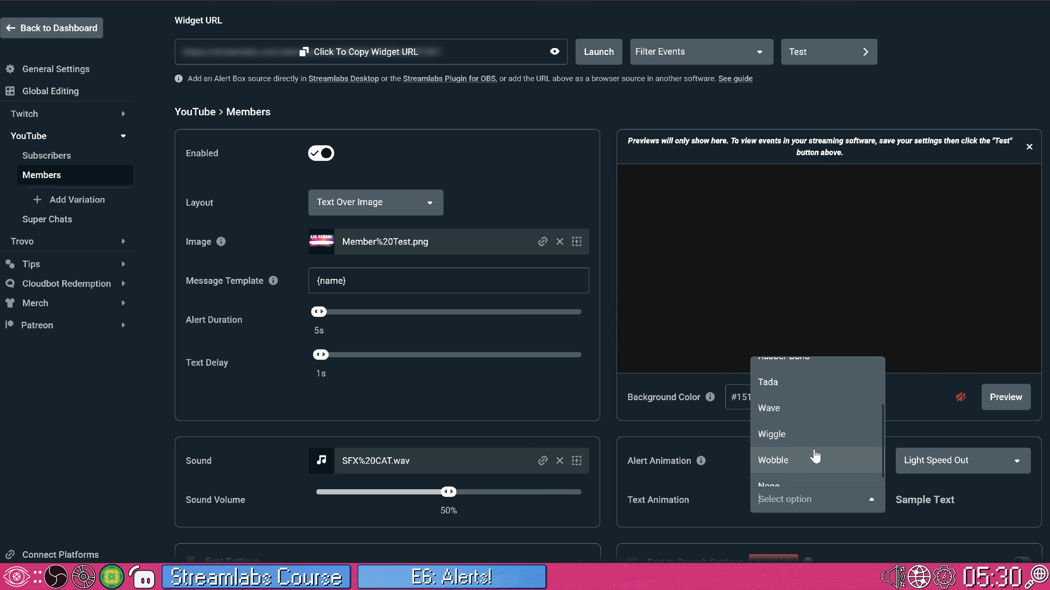
{"action": "left_click", "coordinate": [811, 443]}
Expand the Members alert's font settings to view its font, size, weight and color options
{"action": "scroll", "coordinate": [669, 458], "scroll_direction": "down", "scroll_amount": 3}
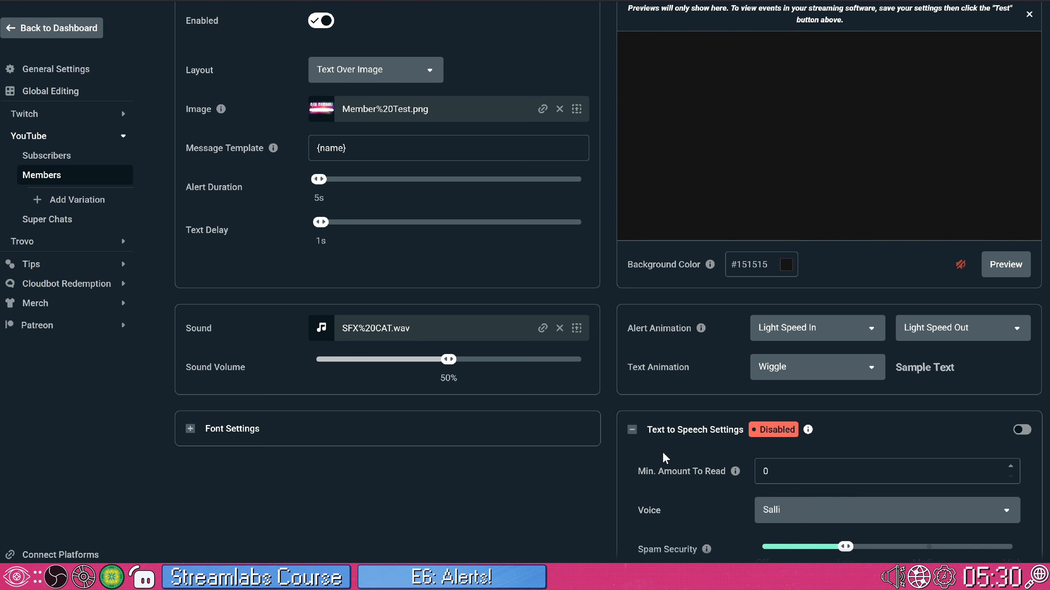
{"action": "left_click", "coordinate": [231, 430]}
{"action": "scroll", "coordinate": [286, 434], "scroll_direction": "down", "scroll_amount": 3}
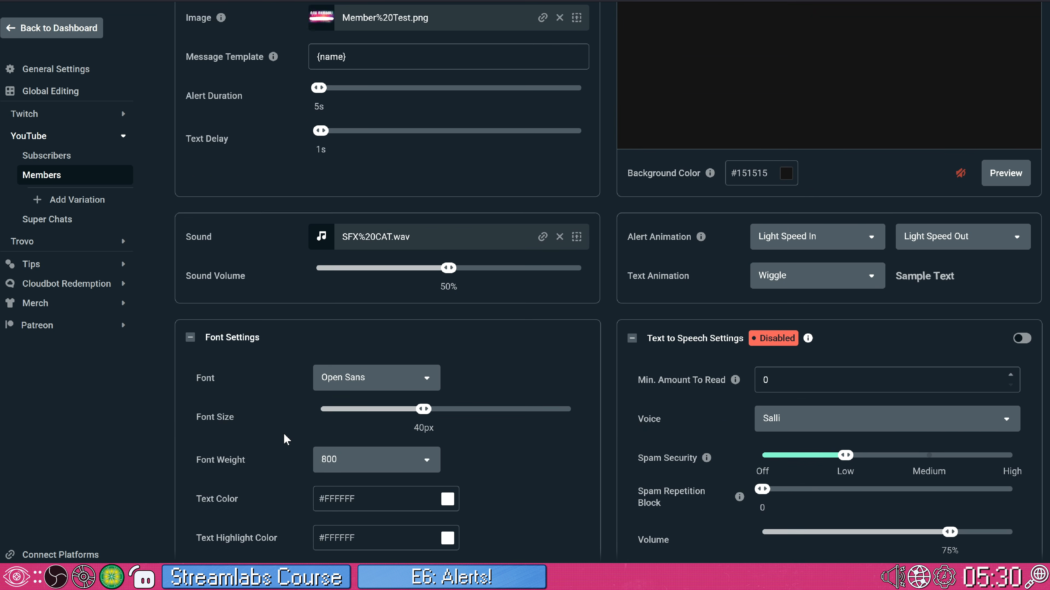
Set the Members alert's text delay to 0 seconds and preview the alert before and after the change
{"action": "scroll", "coordinate": [286, 439], "scroll_direction": "up", "scroll_amount": 8}
{"action": "left_click", "coordinate": [994, 462]}
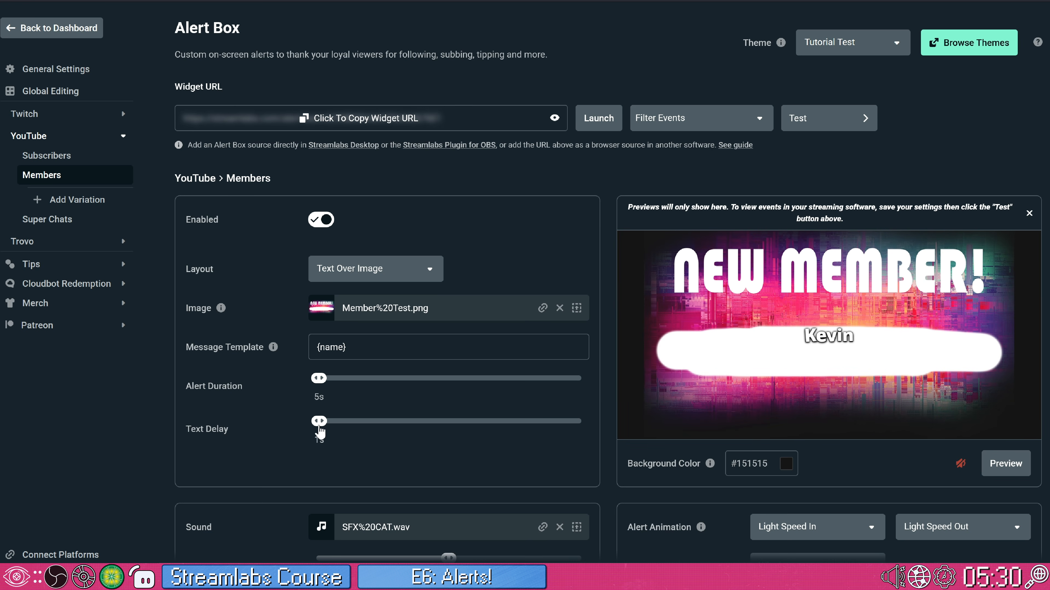
{"action": "left_click", "coordinate": [1006, 463]}
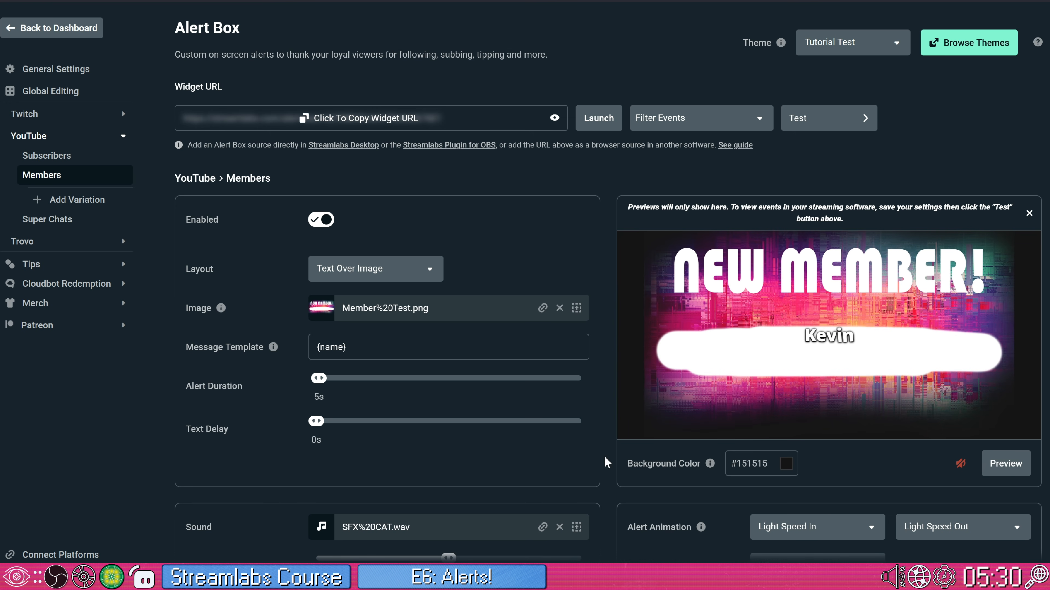
Increase the Members alert's font size to 66 px and preview the alert
{"action": "scroll", "coordinate": [482, 469], "scroll_direction": "down", "scroll_amount": 10}
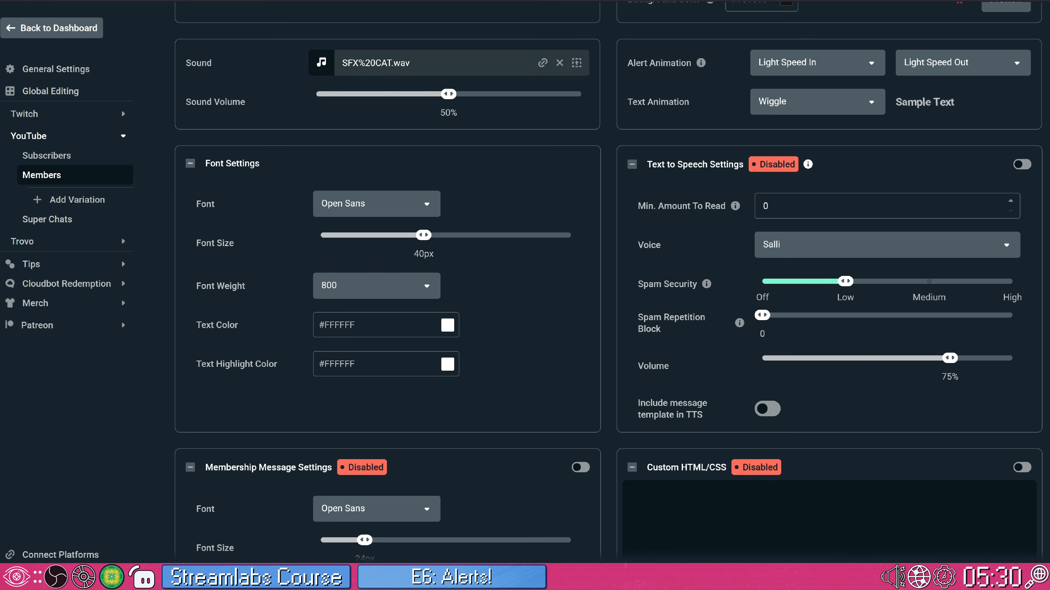
{"action": "left_click_drag", "start_coordinate": [425, 242], "coordinate": [512, 248]}
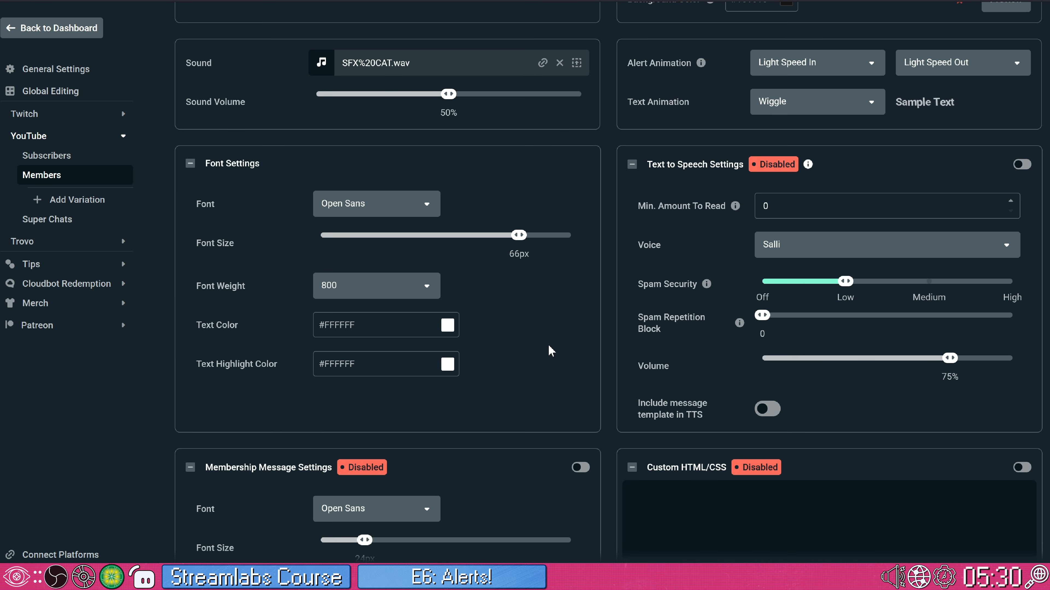
{"action": "scroll", "coordinate": [551, 350], "scroll_direction": "up", "scroll_amount": 10}
{"action": "left_click", "coordinate": [1000, 462]}
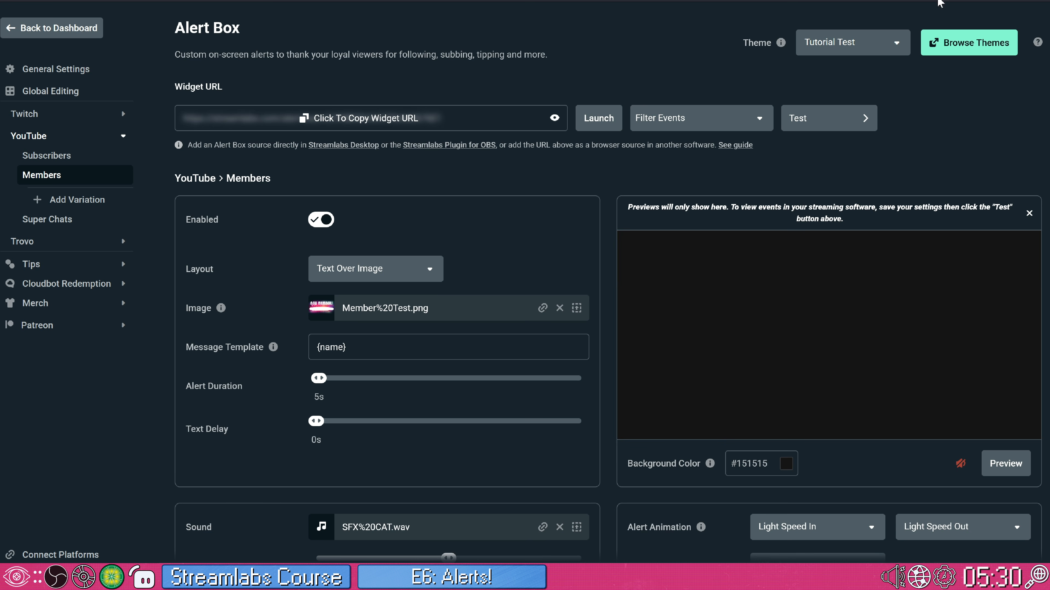
Check the Tutorial Alerts source's settings in Streamlabs Desktop, and reselect the Tutorial Test theme on the browser's Alert Box page
{"action": "left_click", "coordinate": [861, 40]}
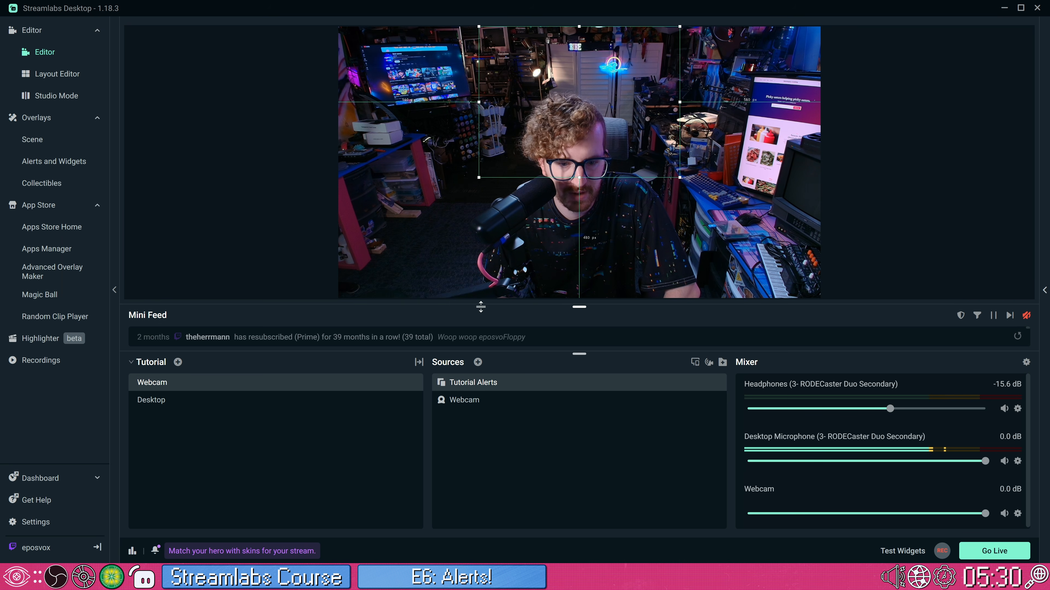
{"action": "double_click", "coordinate": [469, 382]}
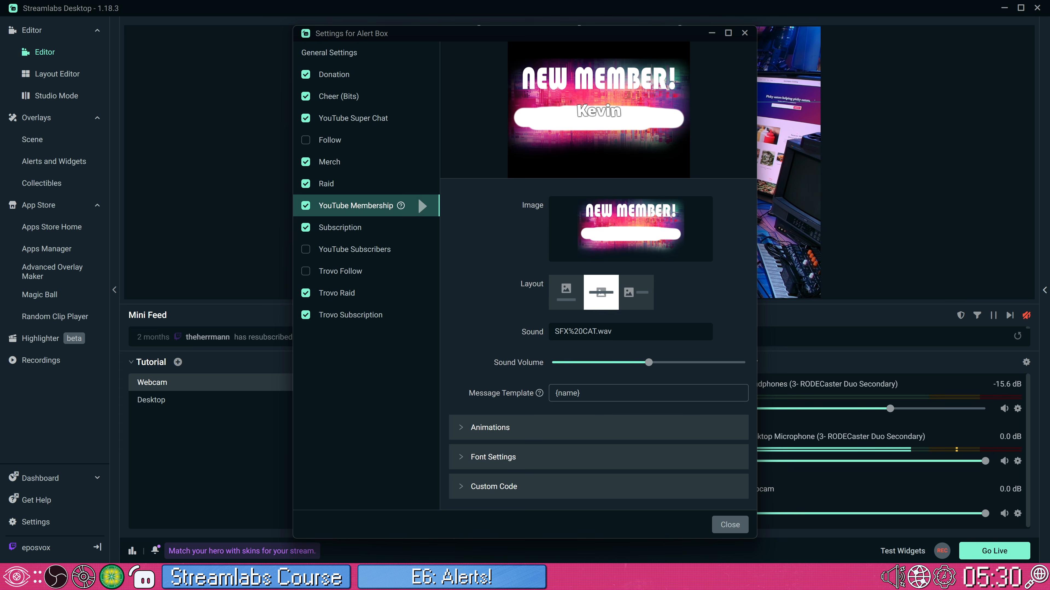
{"action": "left_click", "coordinate": [334, 576]}
{"action": "left_click", "coordinate": [803, 98]}
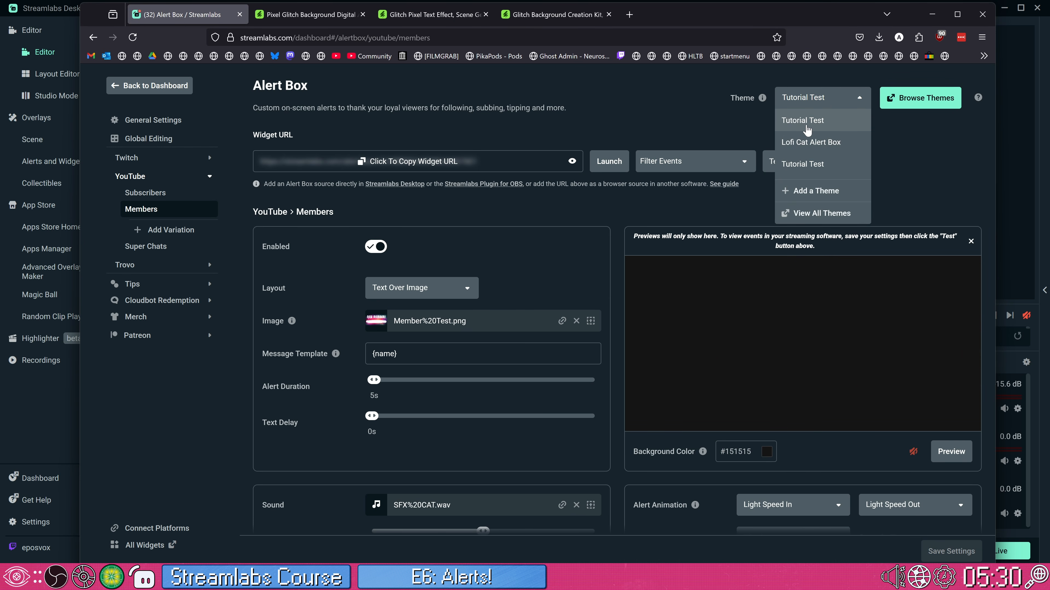
{"action": "left_click", "coordinate": [784, 124]}
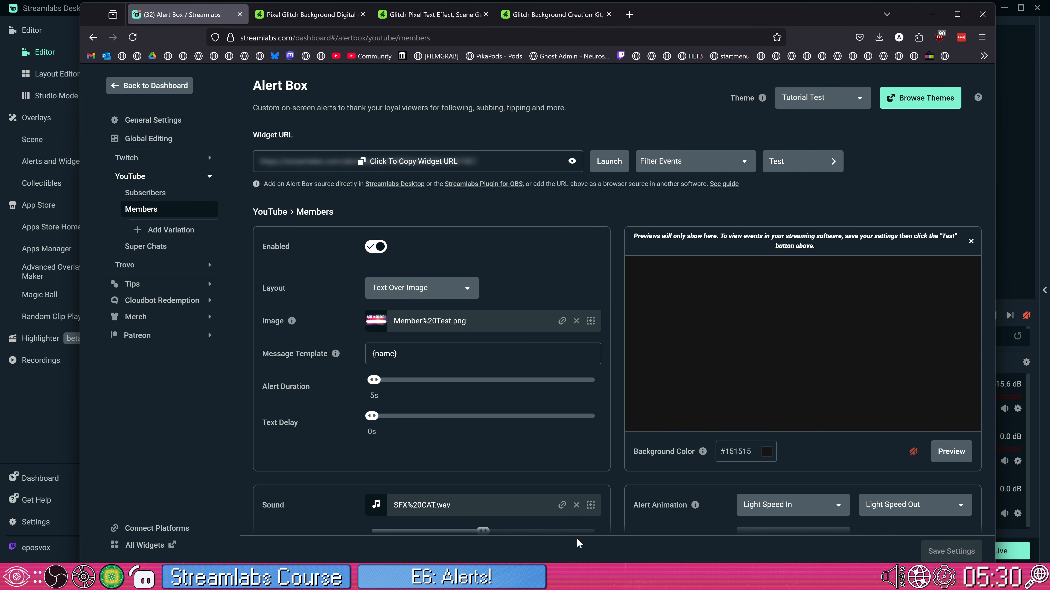
Return to Streamlabs Desktop, view the Subscription alert in the Alert Box settings window, and close the window
{"action": "left_click", "coordinate": [429, 522]}
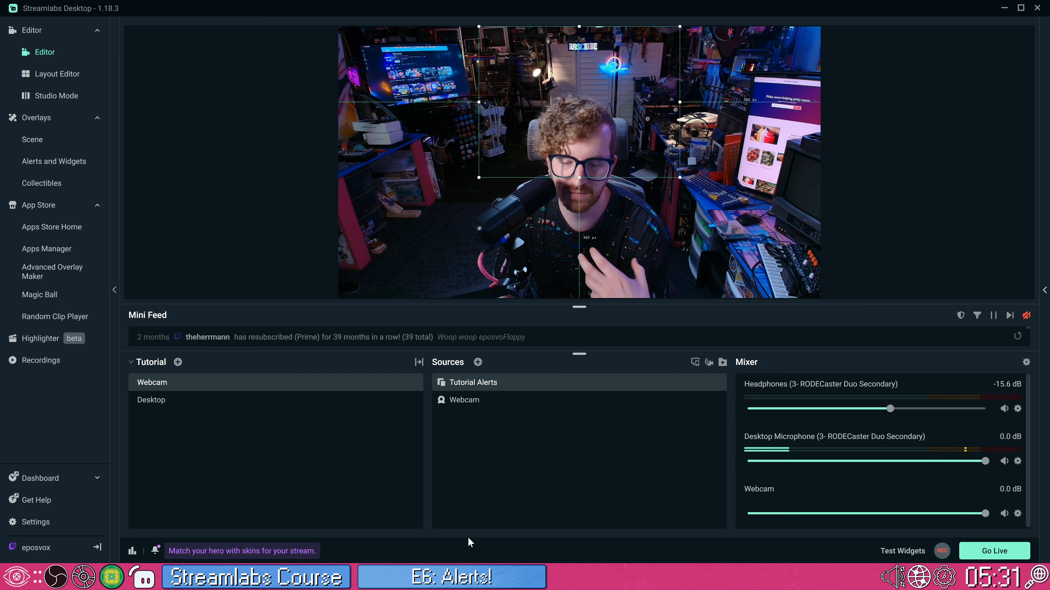
{"action": "mouse_move", "coordinate": [457, 576]}
{"action": "left_click", "coordinate": [500, 533]}
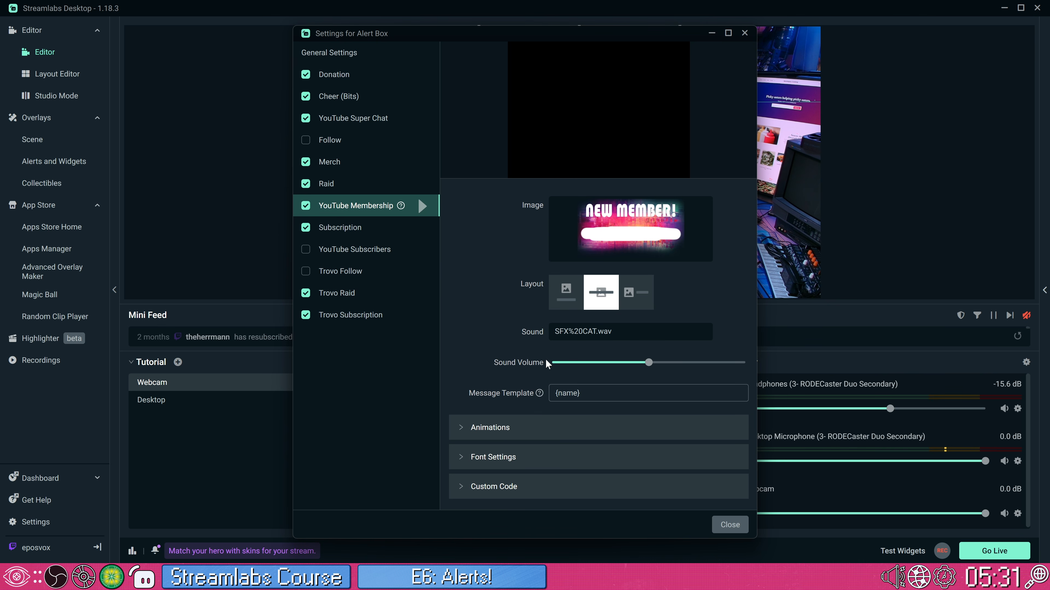
{"action": "left_click", "coordinate": [413, 238]}
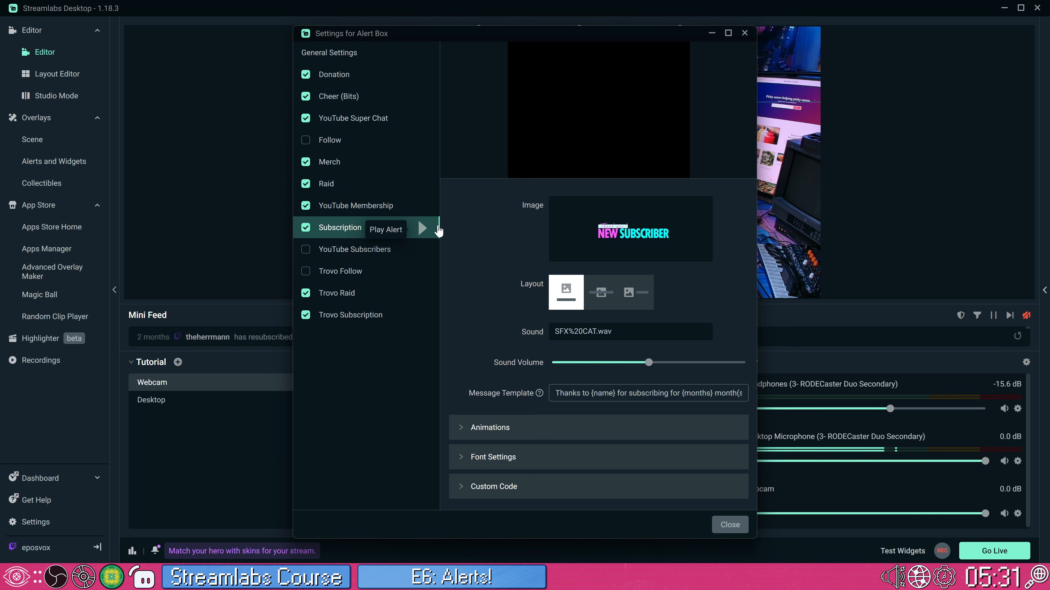
{"action": "left_click", "coordinate": [729, 525]}
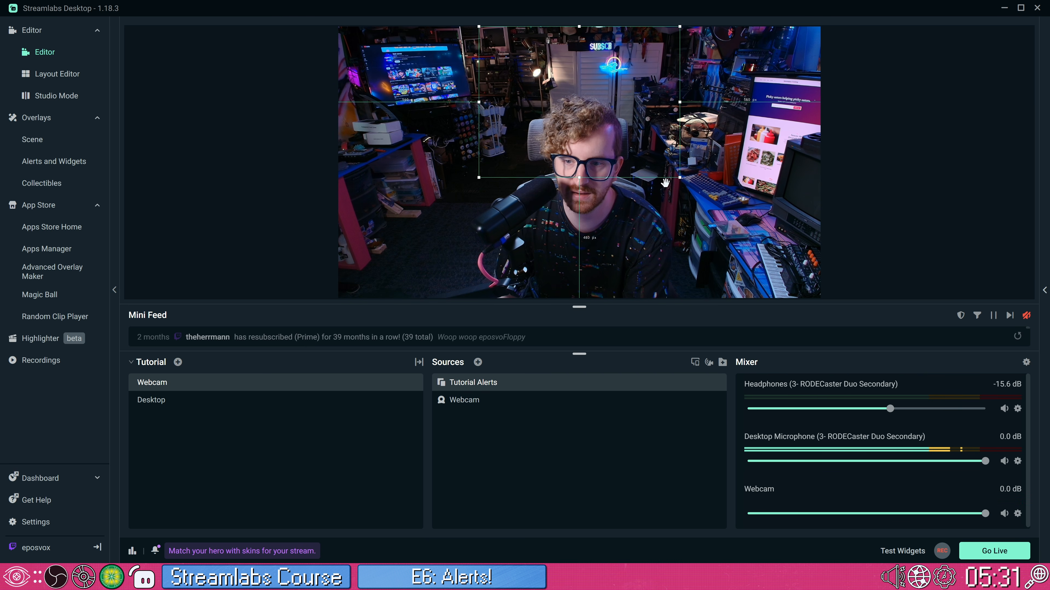
Enlarge the Tutorial Alerts source over the webcam scene, center it horizontally, and extend it to the canvas's top edge
{"action": "left_click_drag", "start_coordinate": [680, 178], "coordinate": [820, 292]}
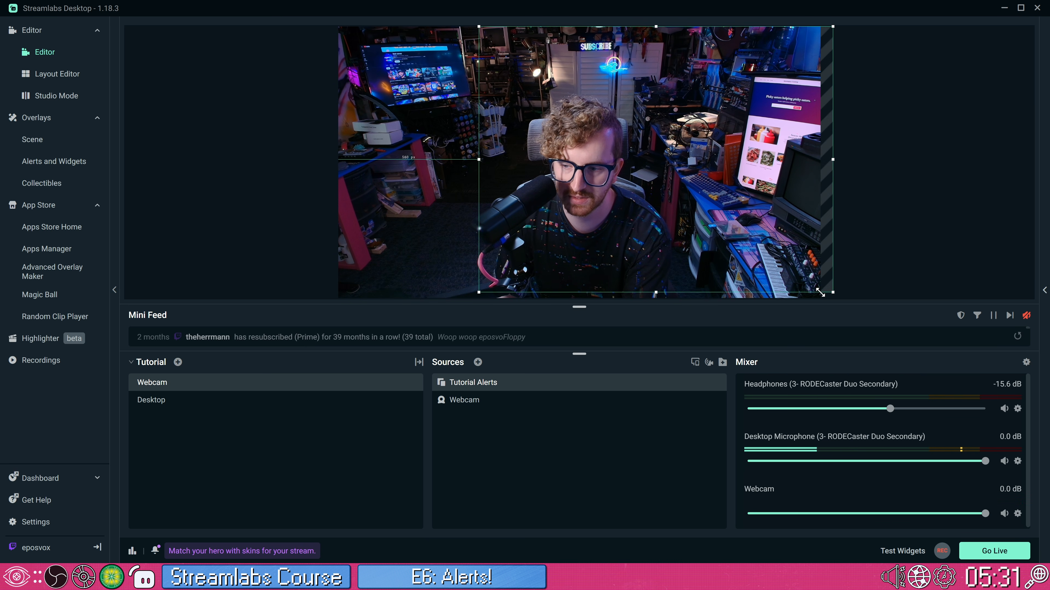
{"action": "left_click_drag", "start_coordinate": [779, 247], "coordinate": [711, 252]}
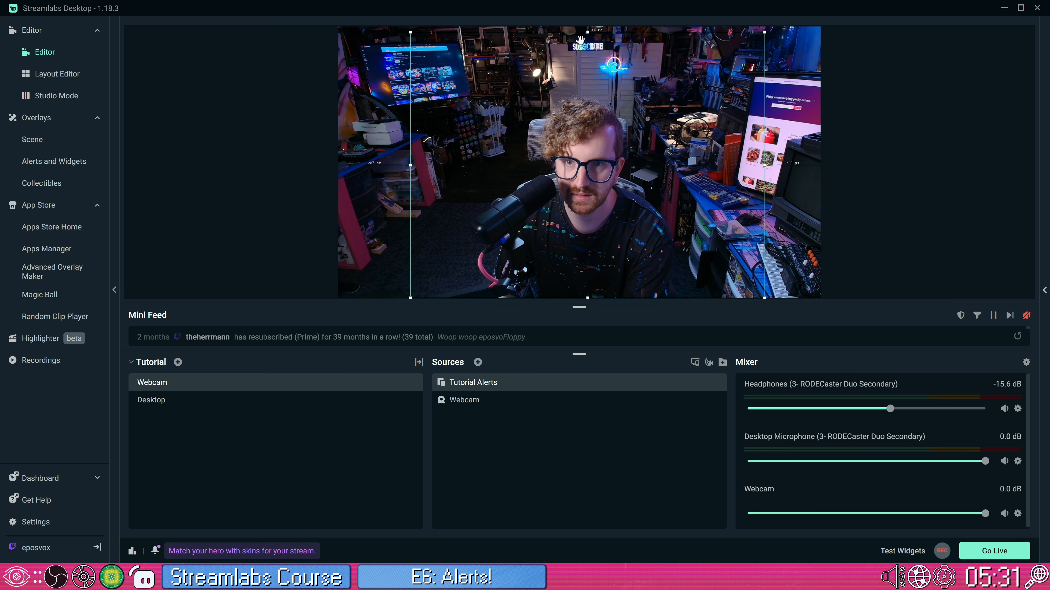
{"action": "left_click_drag", "start_coordinate": [587, 33], "coordinate": [585, 26]}
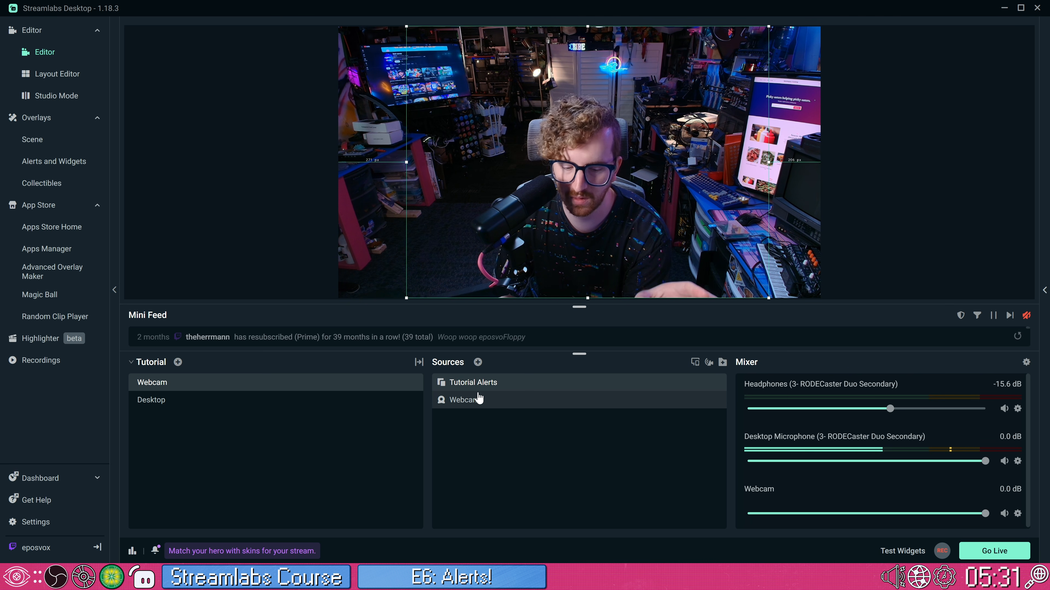
Open the Tutorial Alerts source's settings, play the Subscription alert over the webcam scene, and close the settings window
{"action": "double_click", "coordinate": [518, 384]}
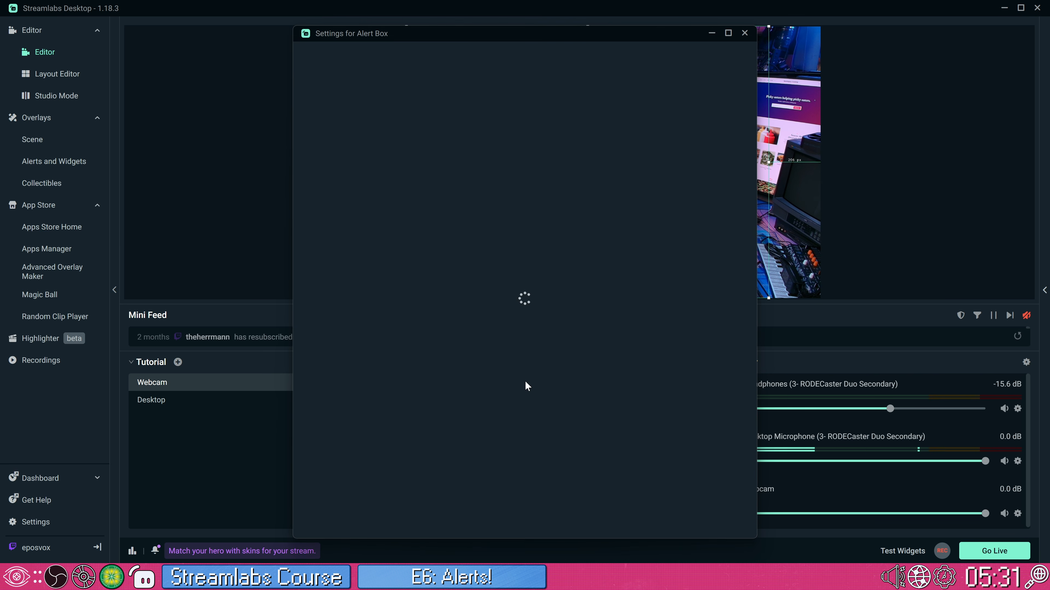
{"action": "left_click_drag", "start_coordinate": [651, 38], "coordinate": [364, 38]}
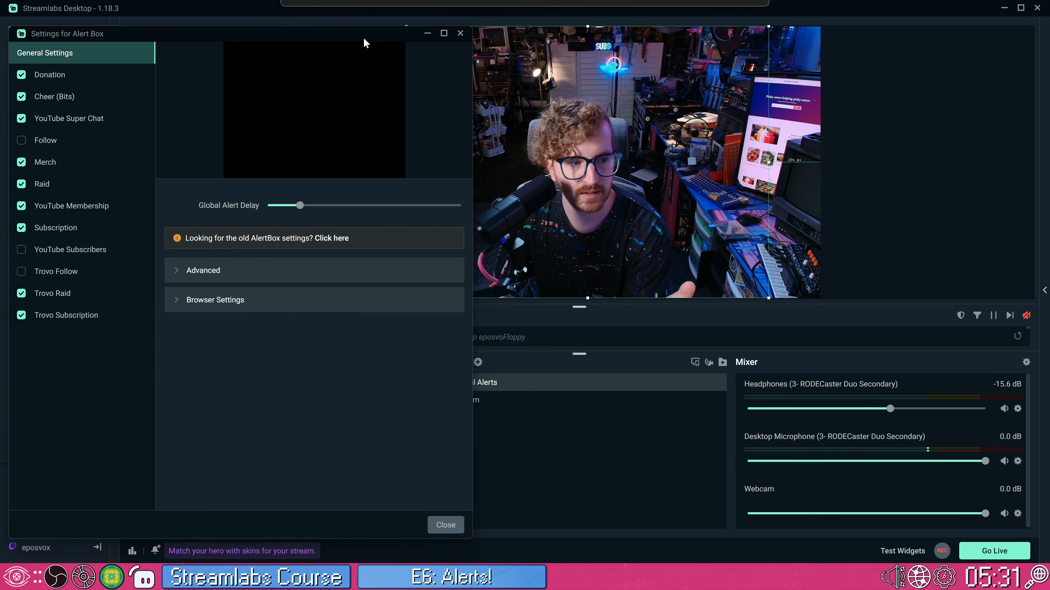
{"action": "left_click", "coordinate": [99, 231]}
{"action": "left_click", "coordinate": [136, 228]}
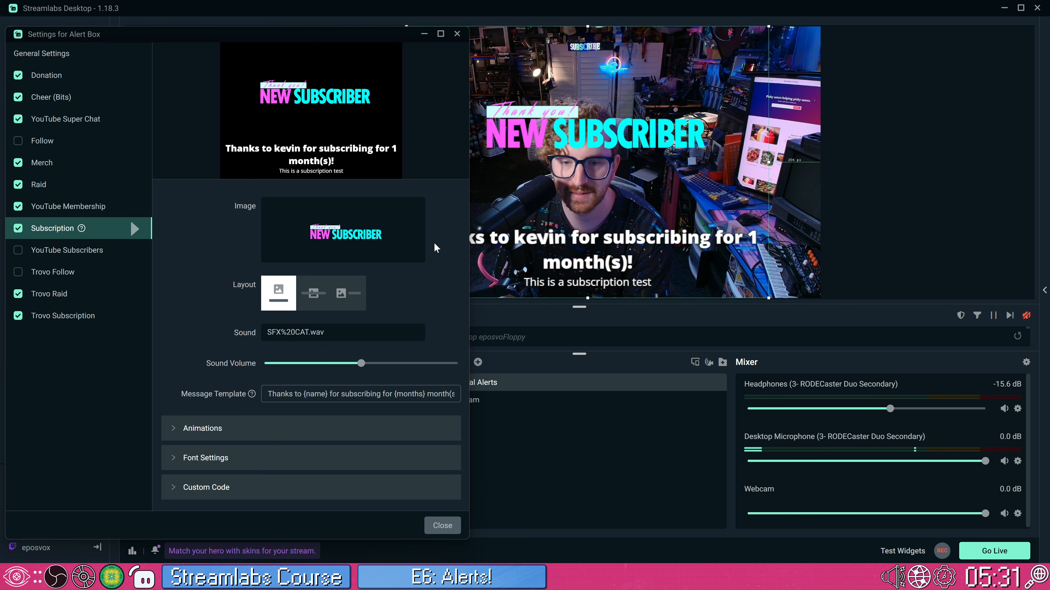
{"action": "left_click", "coordinate": [442, 525]}
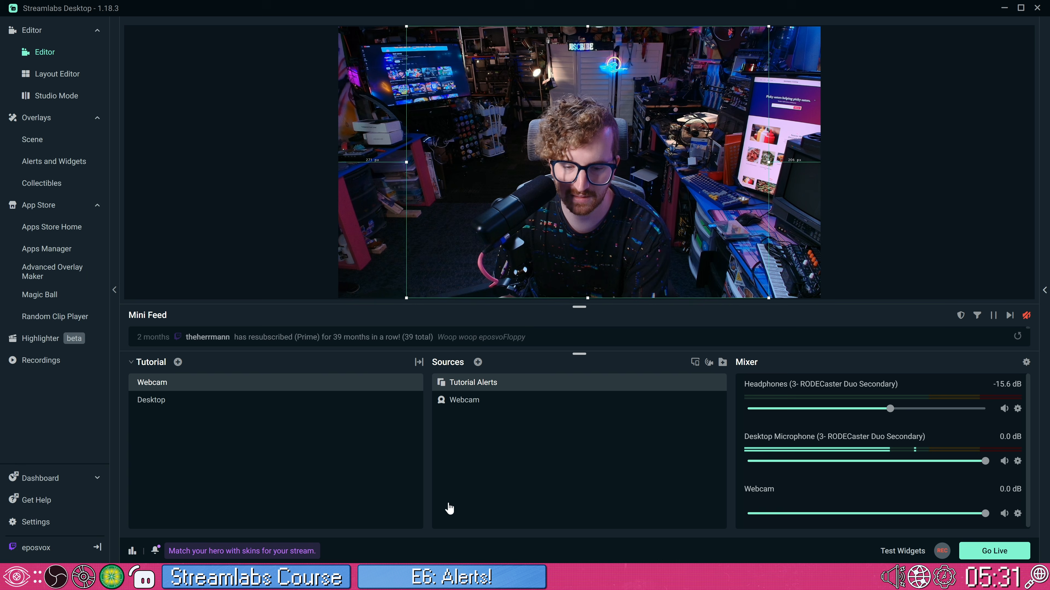
Set the Tutorial Alerts source's scale filtering to Lanczos
{"action": "right_click", "coordinate": [513, 383]}
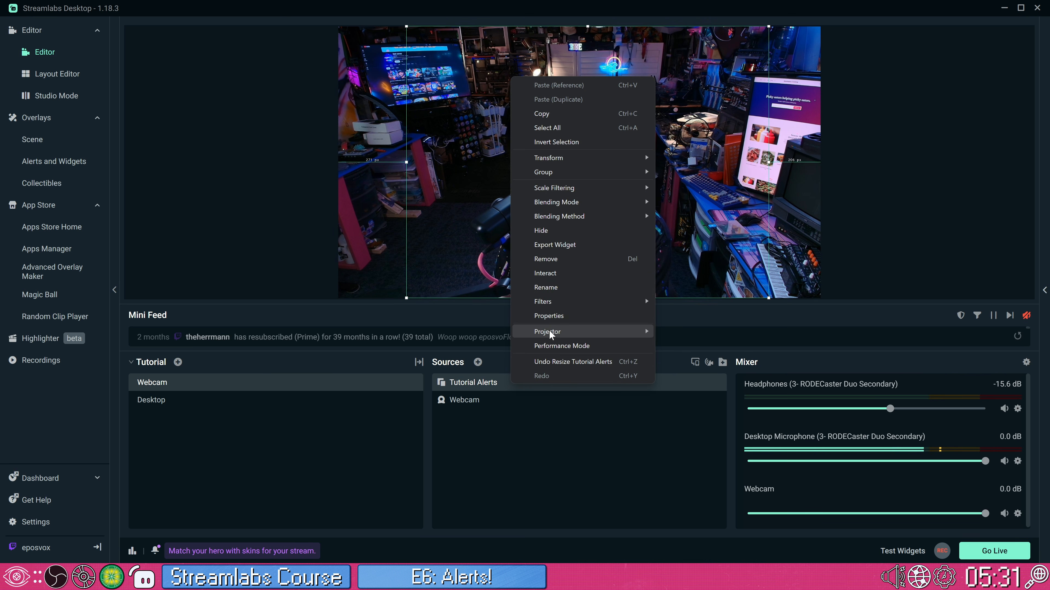
{"action": "mouse_move", "coordinate": [636, 189]}
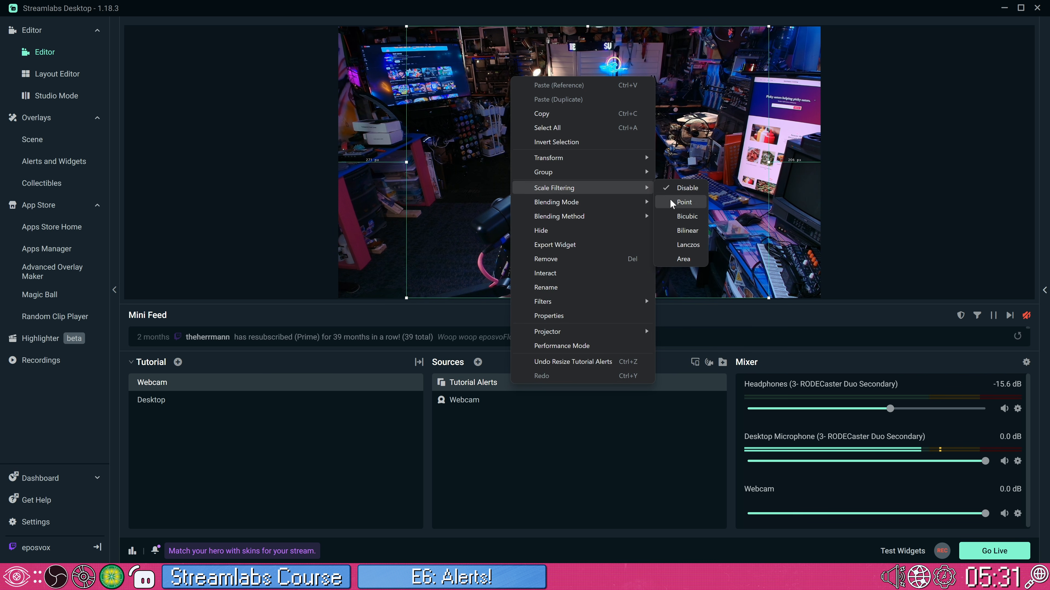
{"action": "left_click", "coordinate": [685, 246]}
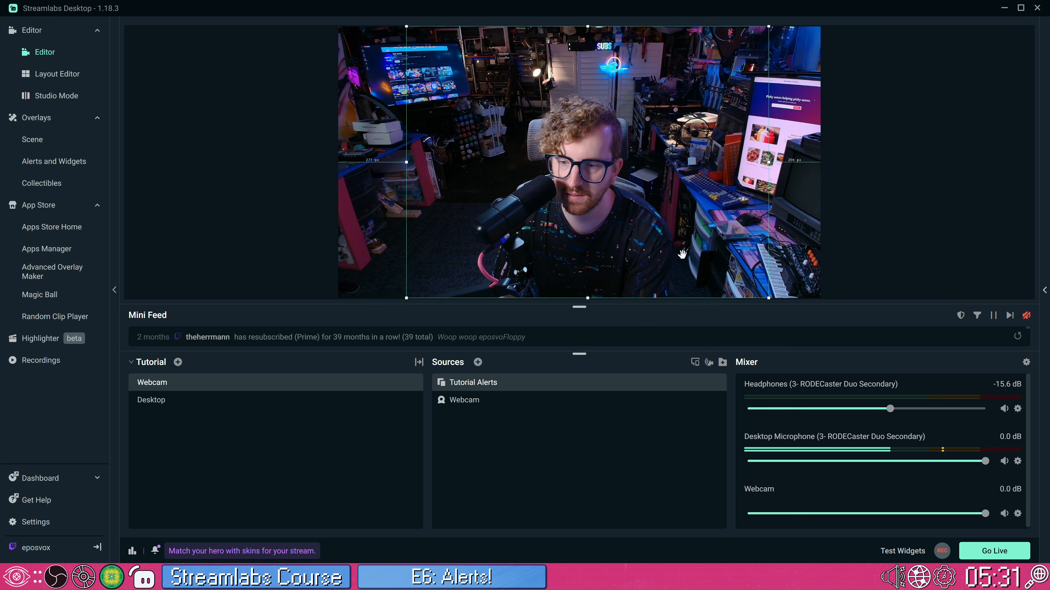
Replay the Subscription alert from the Tutorial Alerts settings to check its scaled appearance, and close the window
{"action": "double_click", "coordinate": [511, 384]}
{"action": "left_click_drag", "start_coordinate": [473, 36], "coordinate": [186, 39]}
{"action": "left_click", "coordinate": [136, 228]}
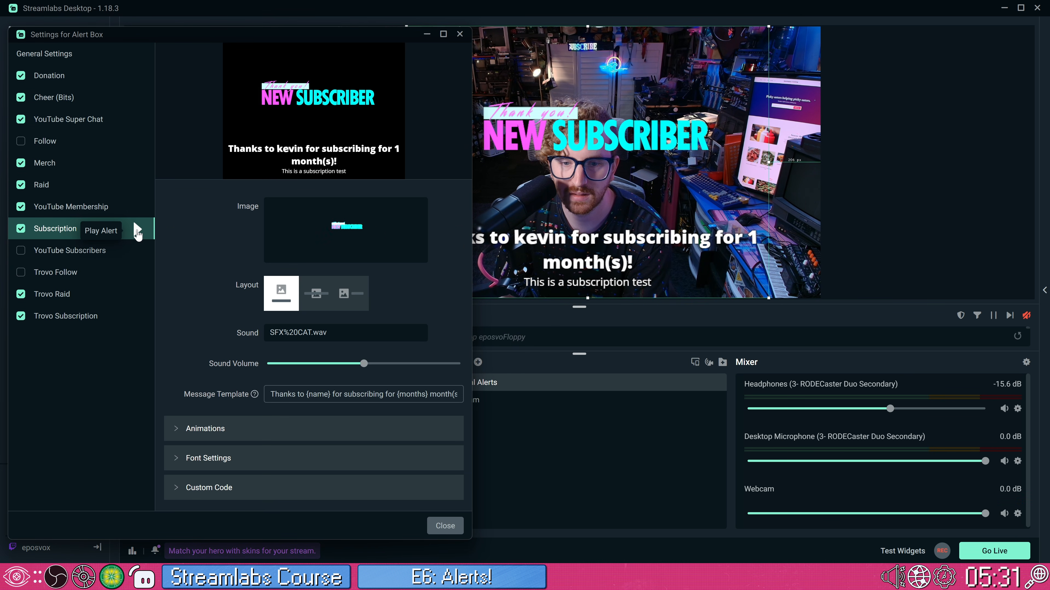
{"action": "left_click", "coordinate": [444, 526]}
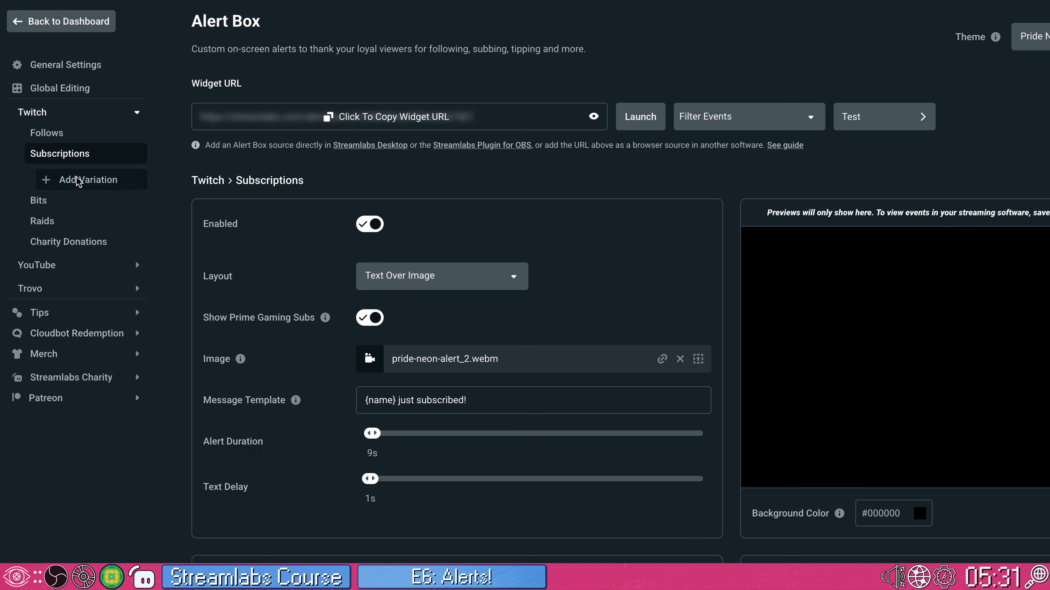
On the browser's Alert Box page, add a Twitch Subscriptions variation named "1 YEAR SUB" that uses the current settings
{"action": "left_click", "coordinate": [79, 181]}
{"action": "type", "text": "12"}
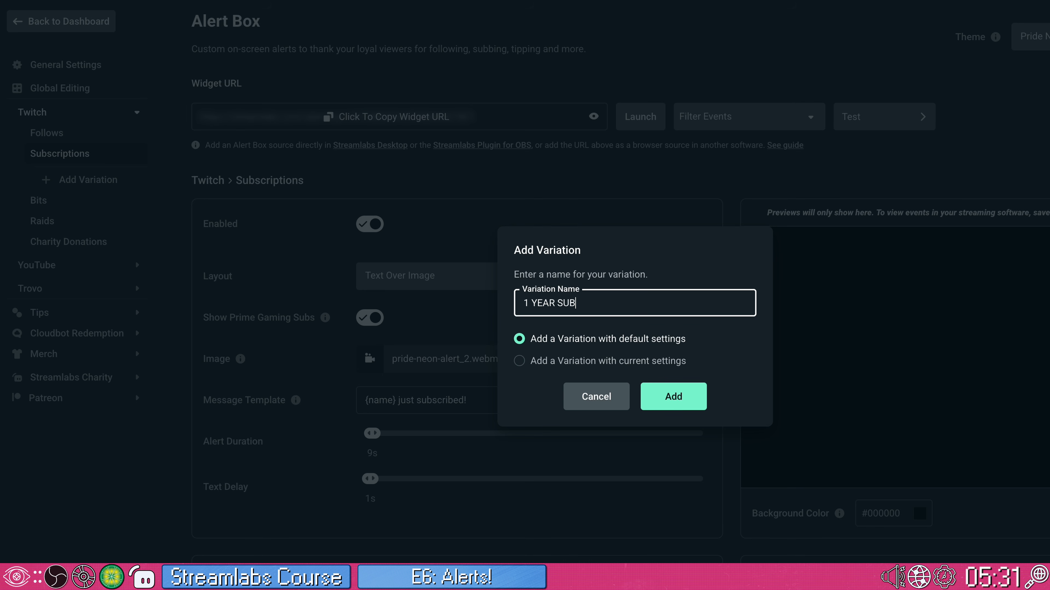
{"action": "left_click", "coordinate": [638, 361]}
{"action": "left_click", "coordinate": [672, 397]}
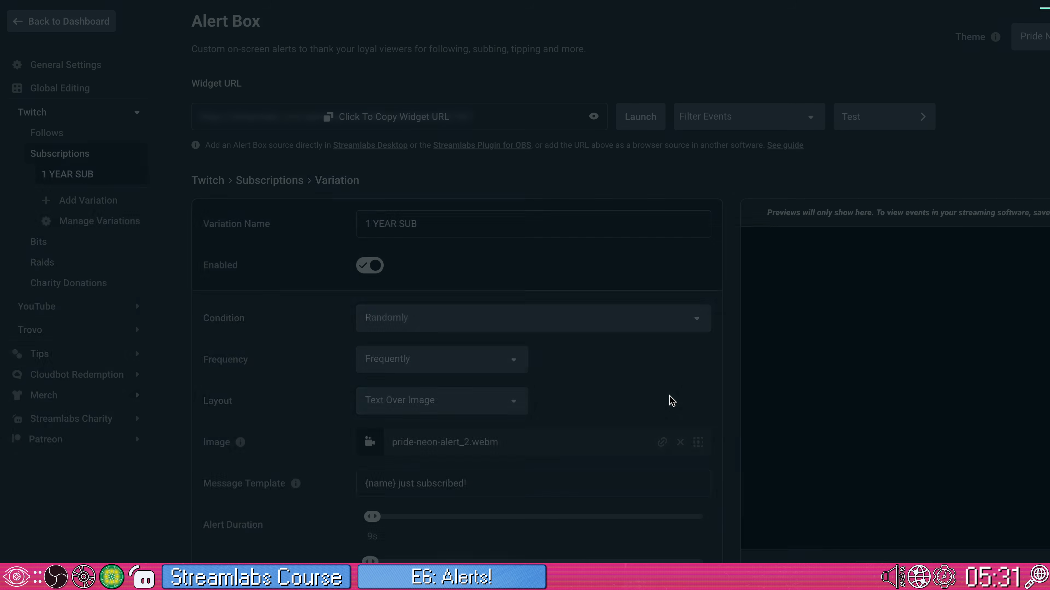
Make 1 YEAR SUB trigger at exactly 12 months subscribed, with the custom subscriber image and message "{name} just resubbed for A FULL YEAR!", and save
{"action": "scroll", "coordinate": [508, 290], "scroll_direction": "down", "scroll_amount": 1}
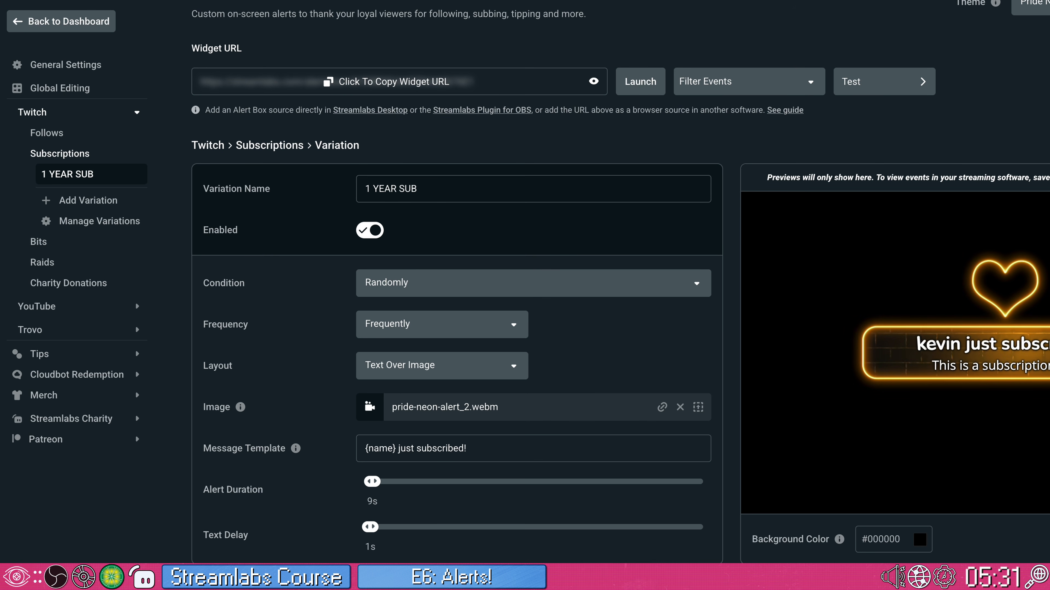
{"action": "left_click", "coordinate": [414, 283]}
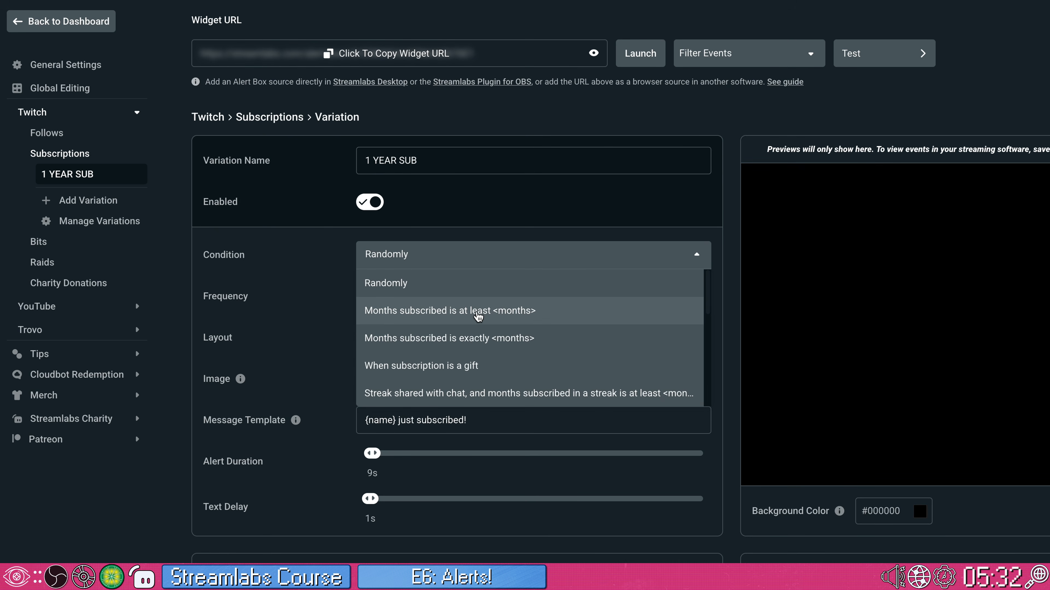
{"action": "left_click", "coordinate": [478, 314]}
{"action": "left_click", "coordinate": [481, 260]}
{"action": "left_click", "coordinate": [490, 337]}
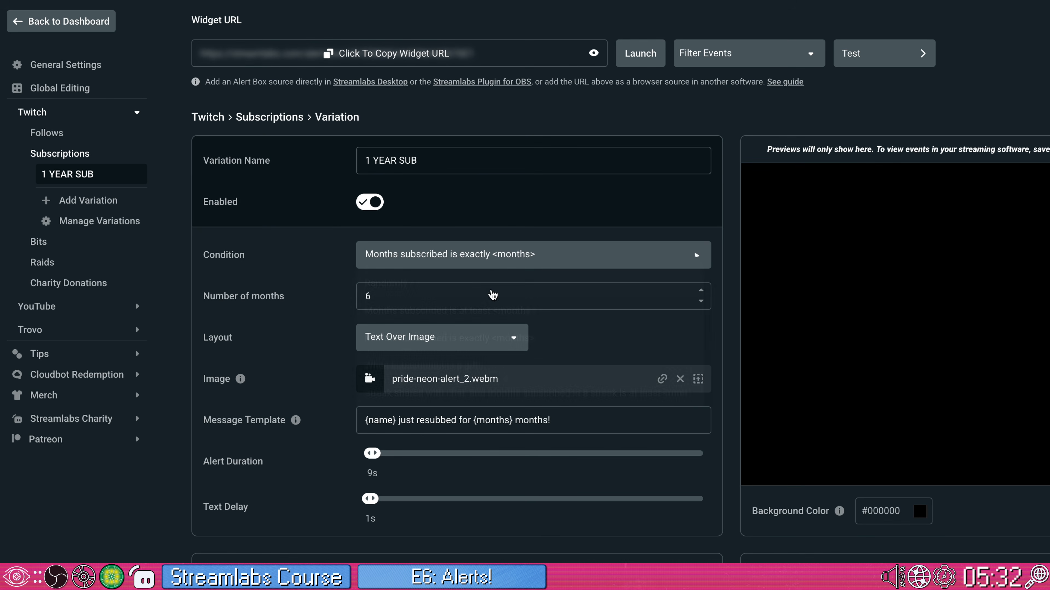
{"action": "left_click", "coordinate": [367, 297]}
{"action": "key", "text": "BackSpace"}
{"action": "type", "text": "12"}
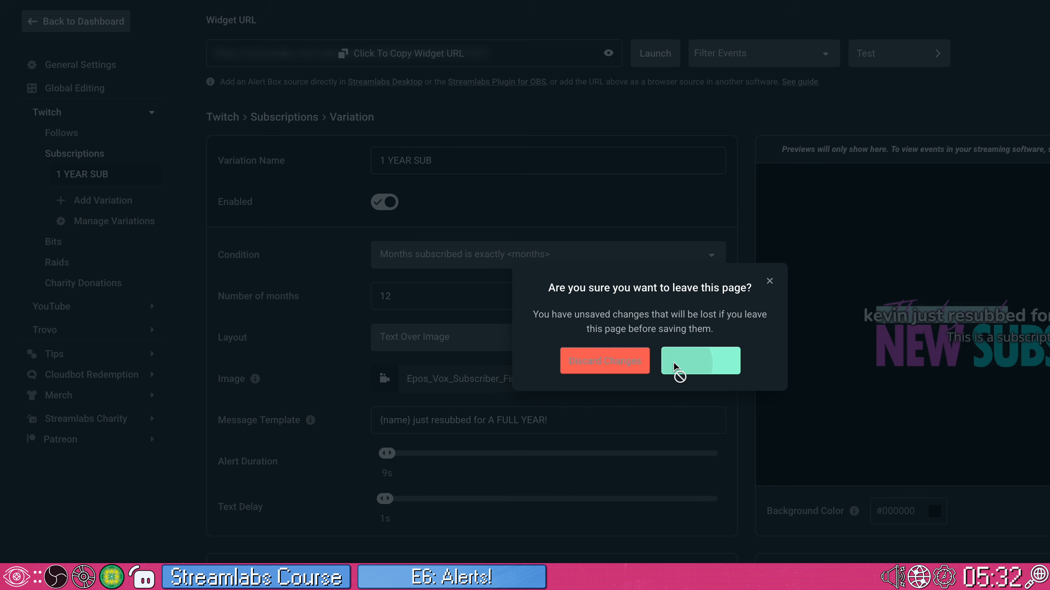
{"action": "left_click", "coordinate": [673, 363]}
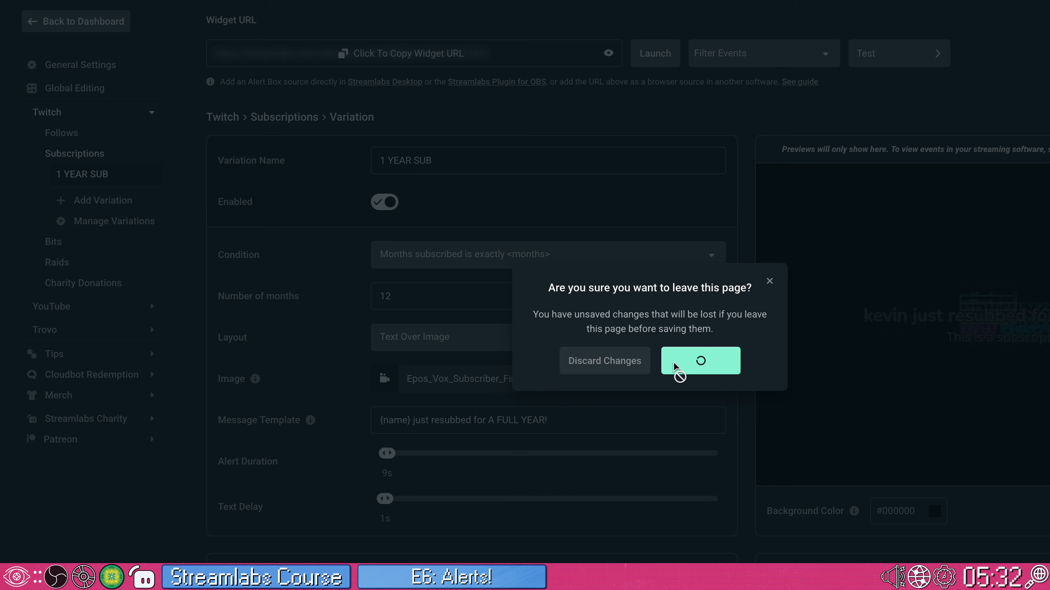
Add a "$25 TIP" Tips variation for donations of at least 25, with the message "{name} has just tipped {amount}! HOLY BANANAS THANK YOU!"
{"action": "left_click", "coordinate": [92, 210]}
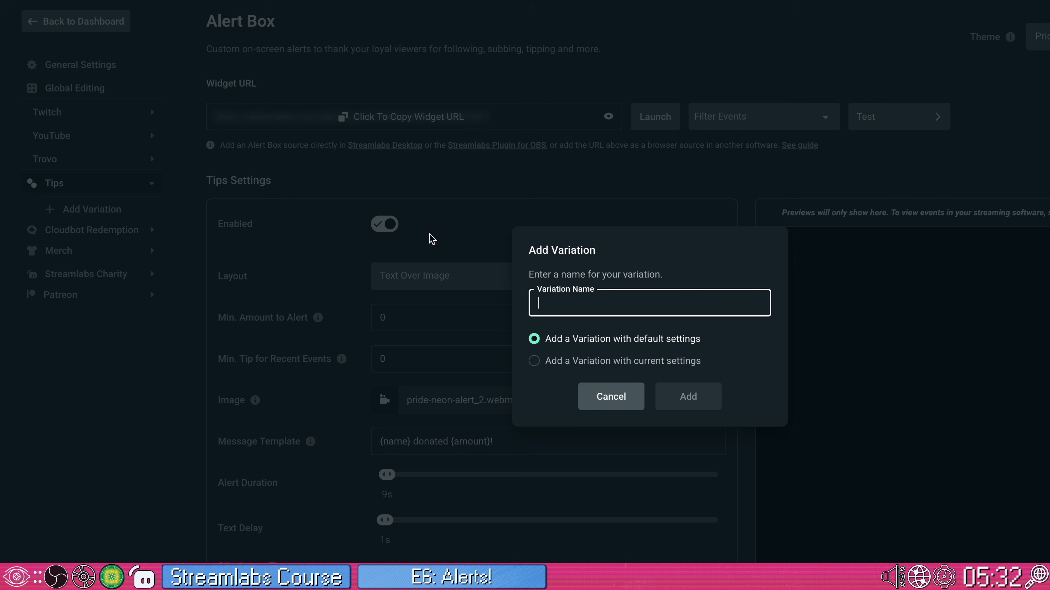
{"action": "key", "text": "Return"}
{"action": "left_click", "coordinate": [468, 324]}
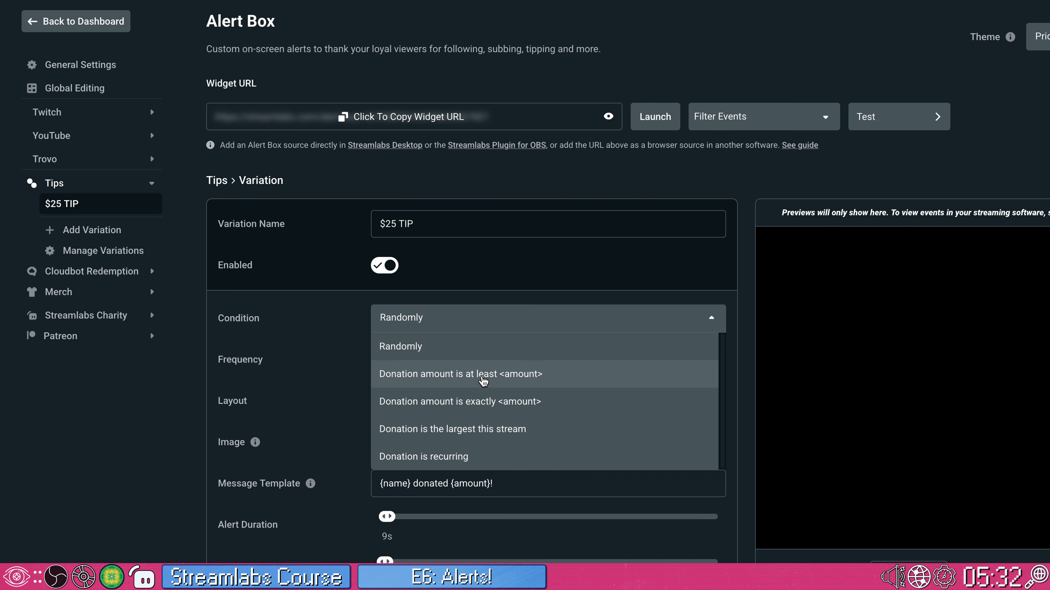
{"action": "left_click", "coordinate": [484, 374]}
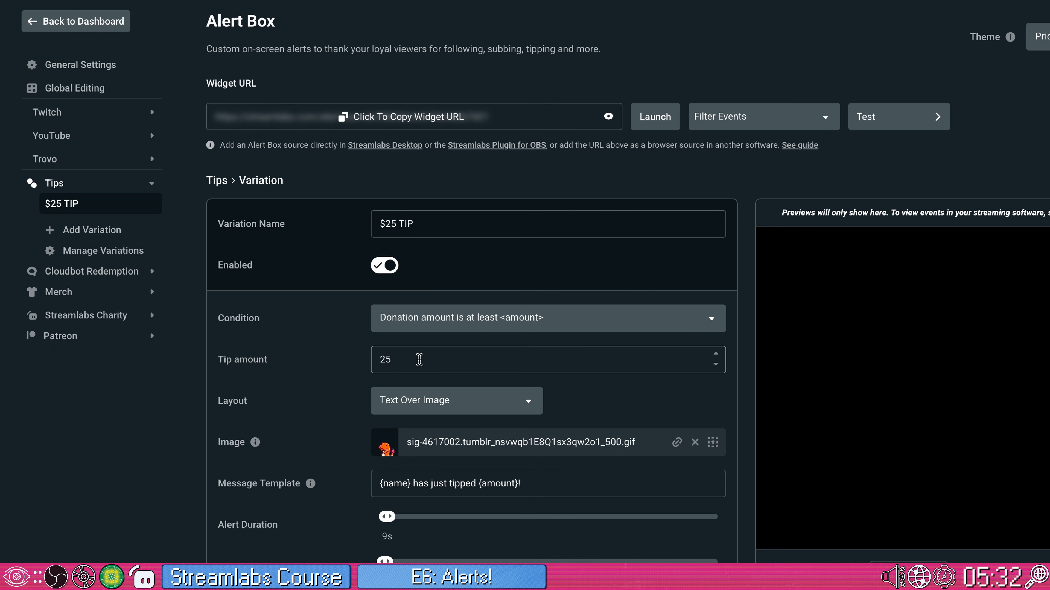
{"action": "left_click", "coordinate": [538, 484]}
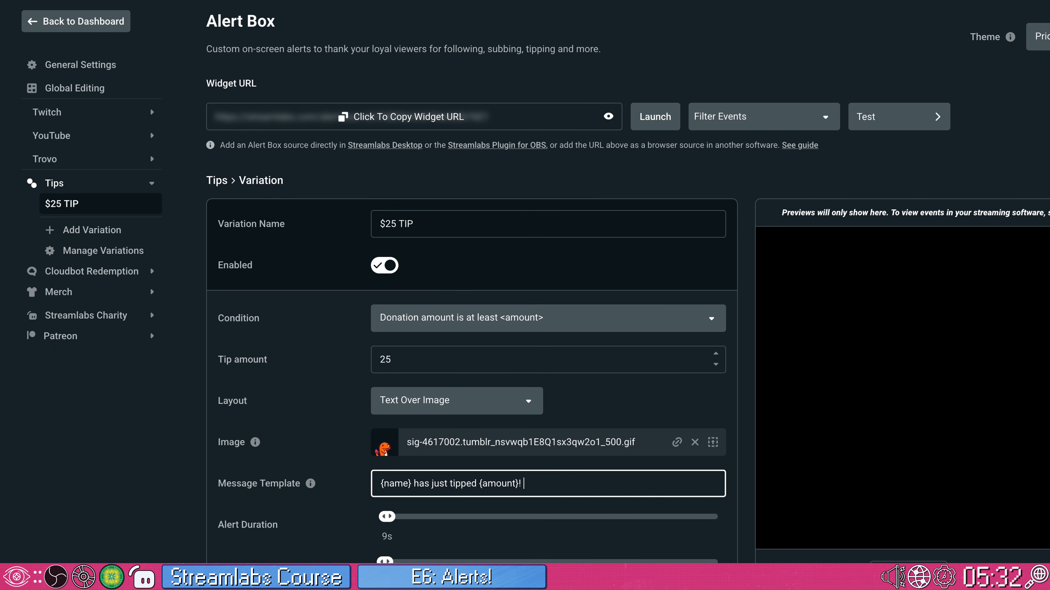
{"action": "type", "text": "HOLY BANANAS THANK YOU!"}
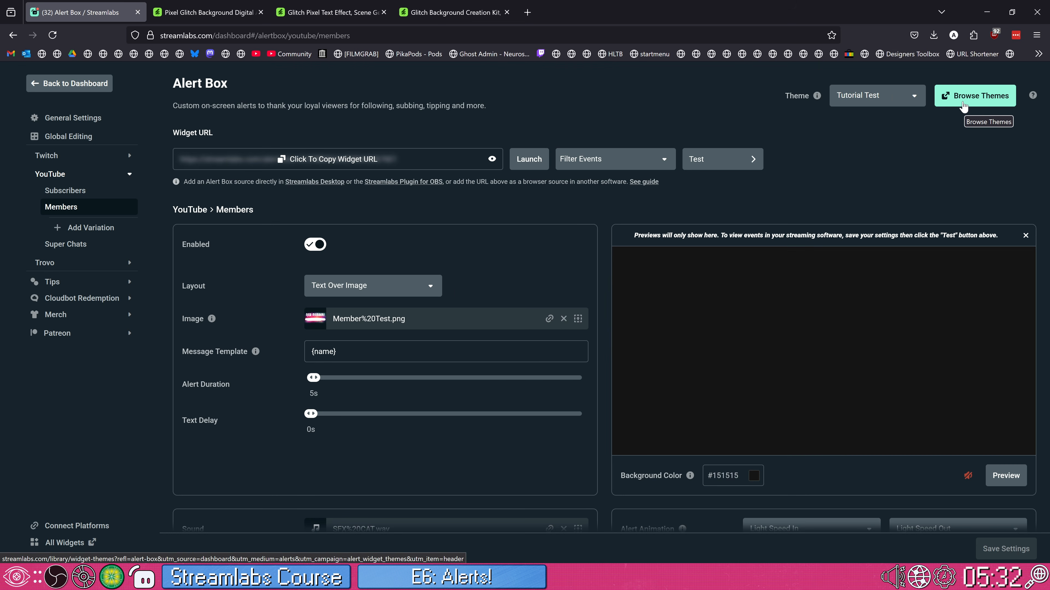
Browse the Streamlabs library of alert and widget themes, and open the Stickers Alert Box page to check its Ultra requirement
{"action": "left_click", "coordinate": [966, 96]}
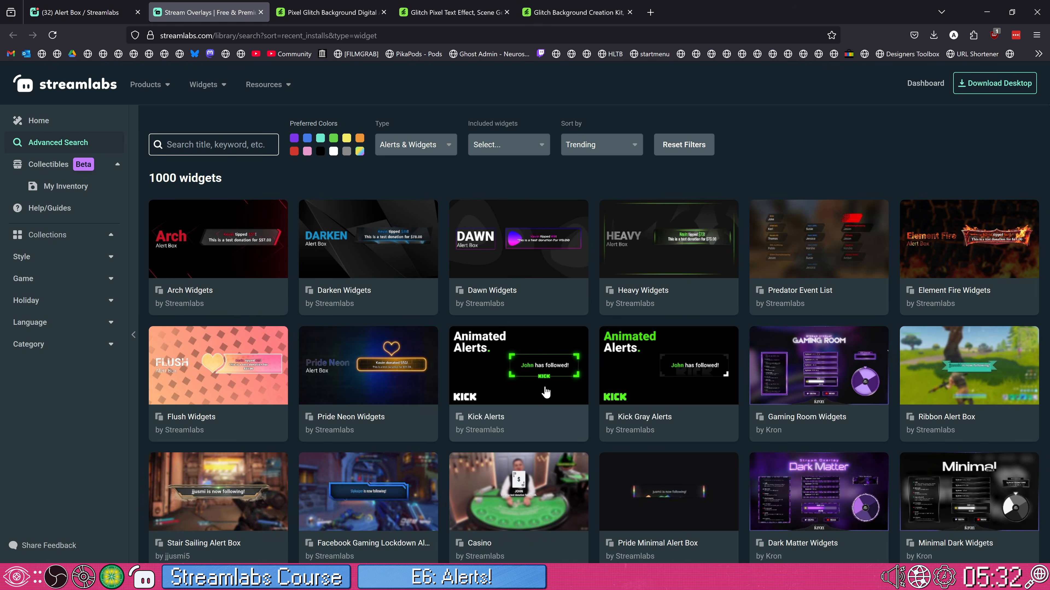
{"action": "mouse_move", "coordinate": [548, 376]}
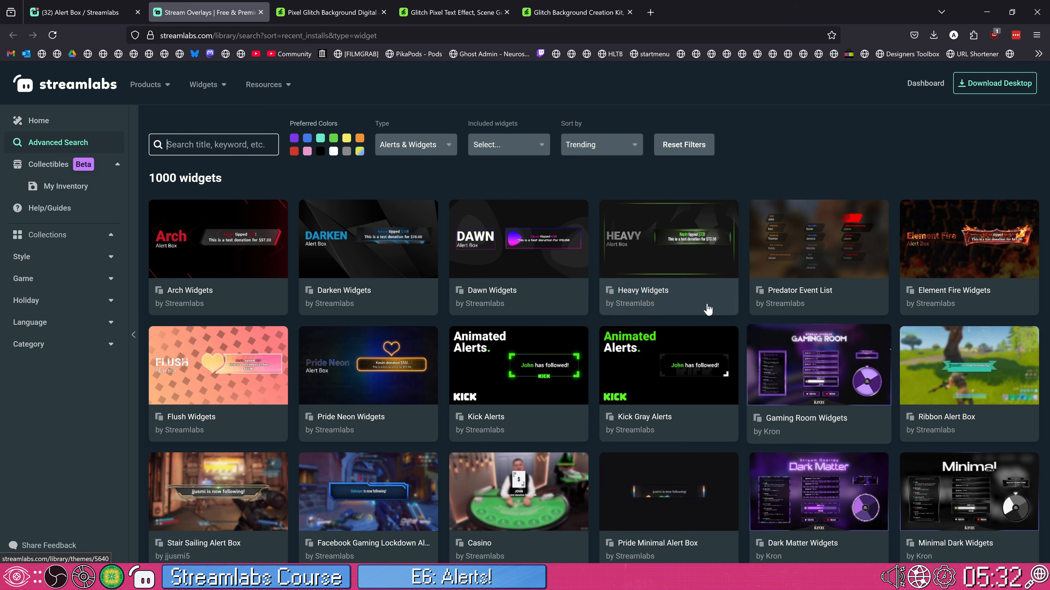
{"action": "scroll", "coordinate": [398, 433], "scroll_direction": "down", "scroll_amount": 1}
{"action": "scroll", "coordinate": [398, 432], "scroll_direction": "down", "scroll_amount": 5}
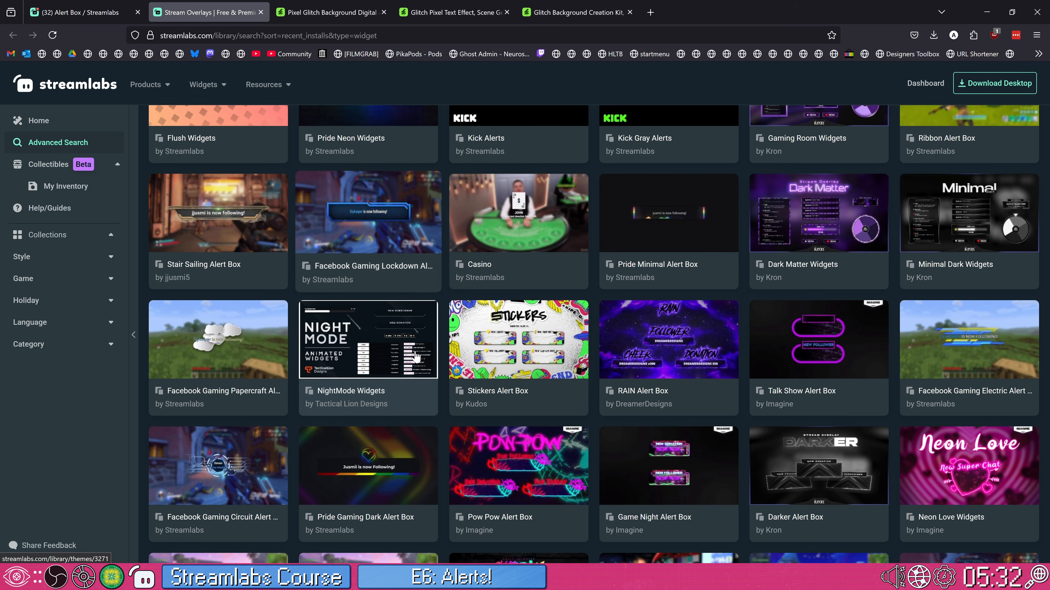
{"action": "scroll", "coordinate": [433, 384], "scroll_direction": "down", "scroll_amount": 5}
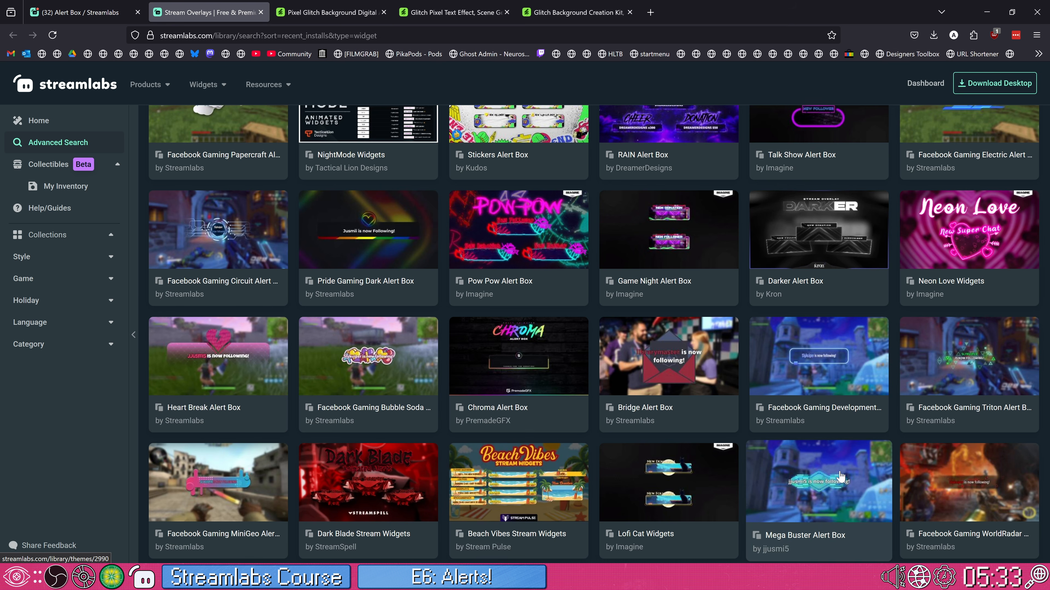
{"action": "scroll", "coordinate": [823, 471], "scroll_direction": "up", "scroll_amount": 4}
{"action": "scroll", "coordinate": [795, 464], "scroll_direction": "up", "scroll_amount": 3}
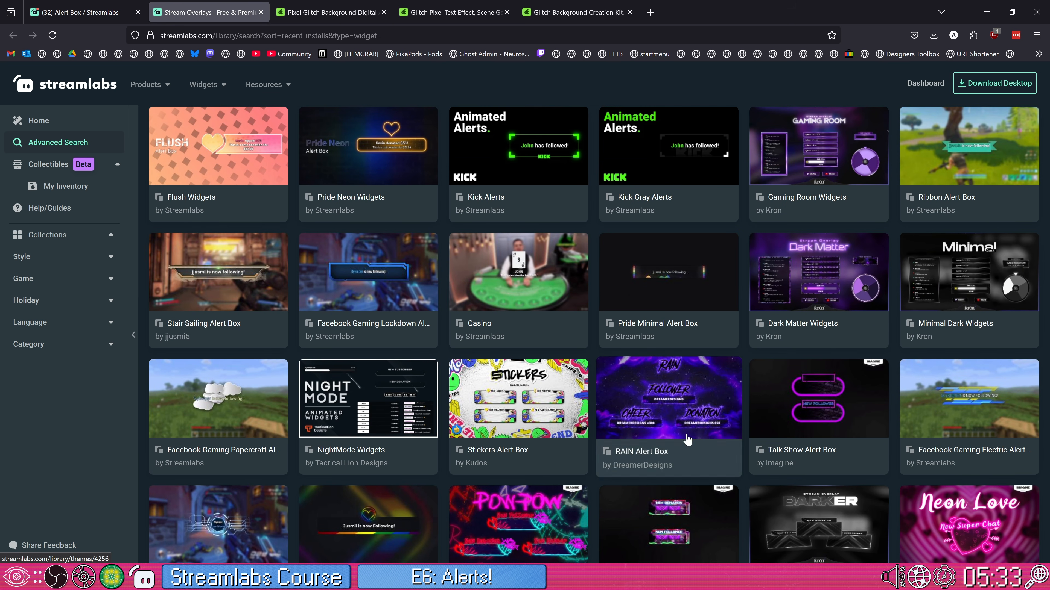
{"action": "left_click", "coordinate": [538, 412]}
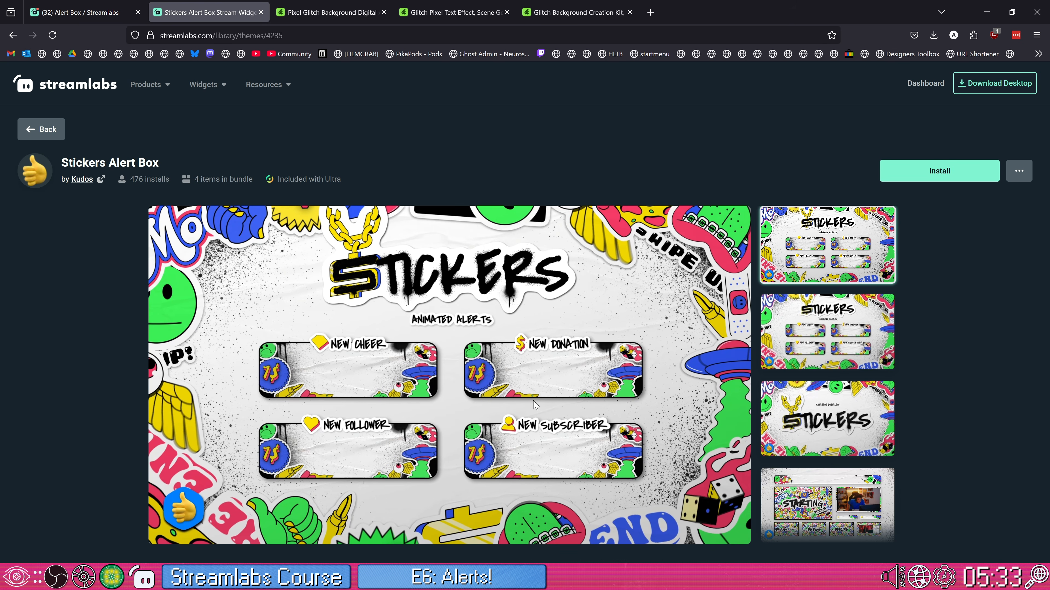
{"action": "double_click", "coordinate": [332, 178]}
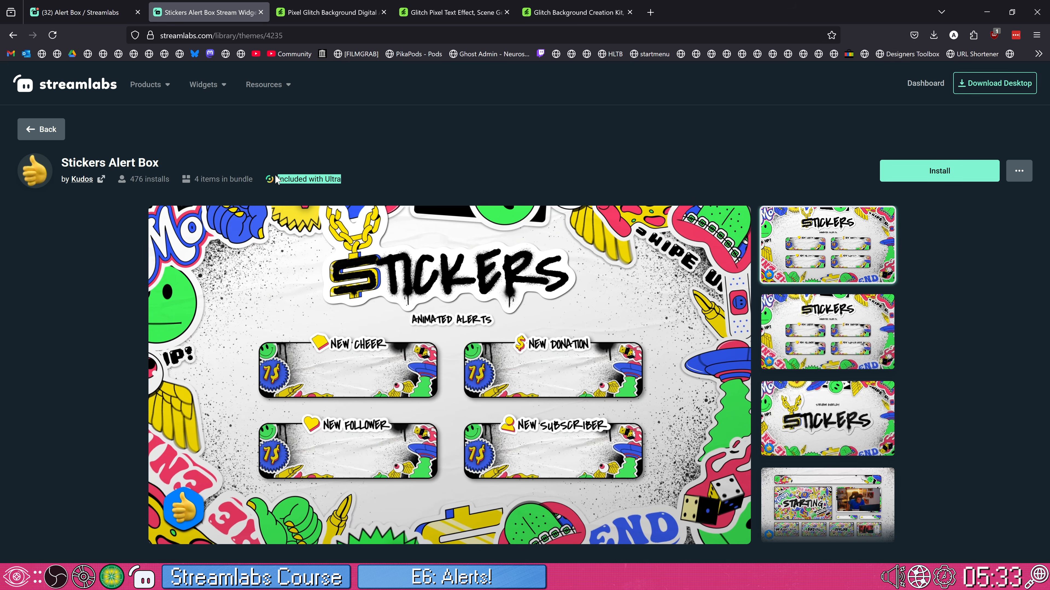
Install the Stickers Alert Box theme and dismiss the completion dialog
{"action": "left_click", "coordinate": [923, 176]}
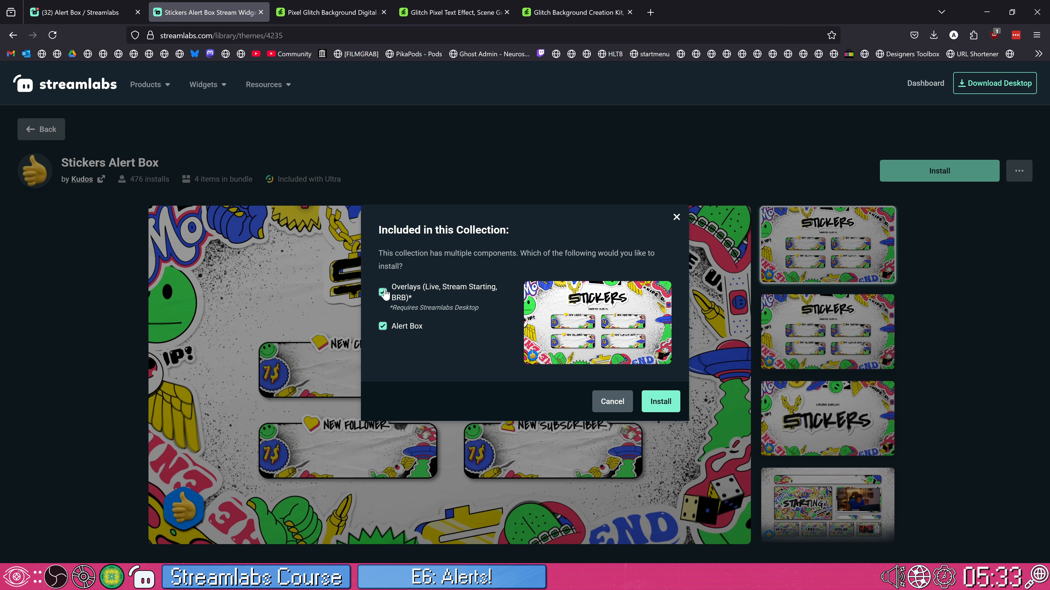
{"action": "left_click", "coordinate": [661, 401]}
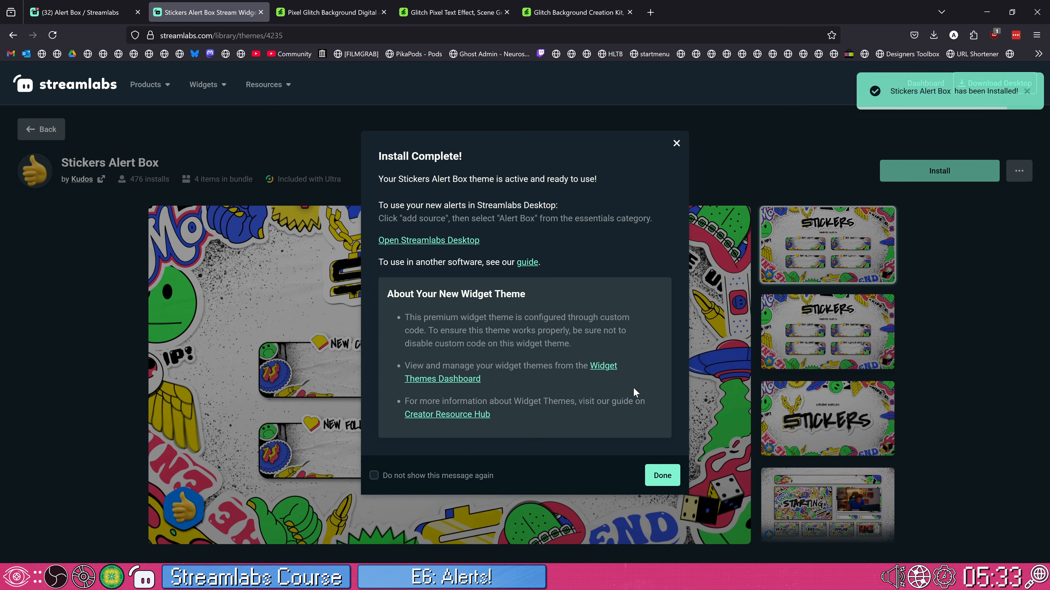
{"action": "left_click", "coordinate": [661, 475]}
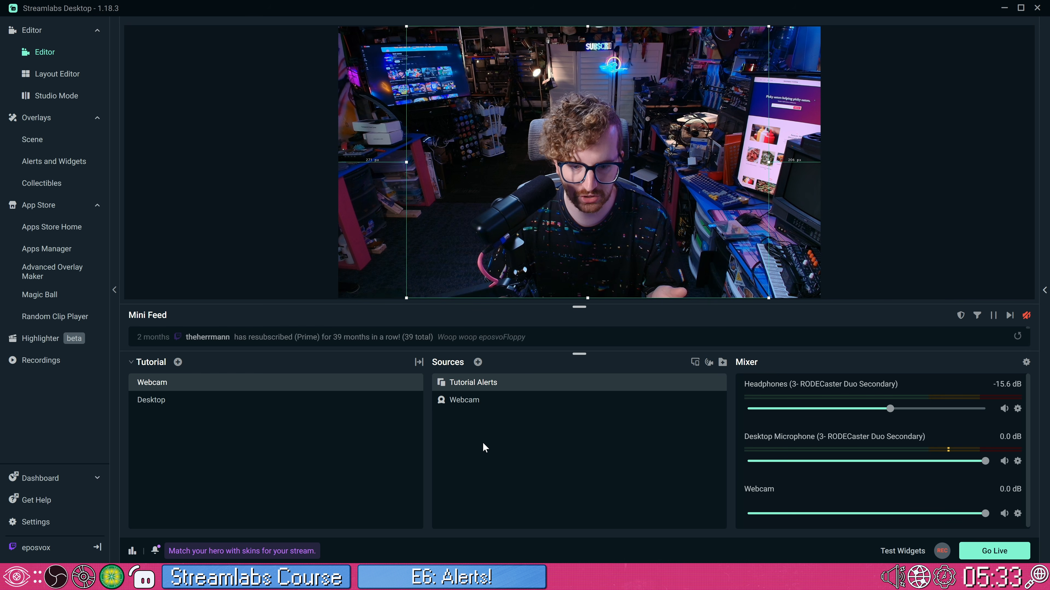
Switch to Streamlabs Desktop, play the Donation alert from the Tutorial Alerts settings, and close the settings window
{"action": "double_click", "coordinate": [496, 384]}
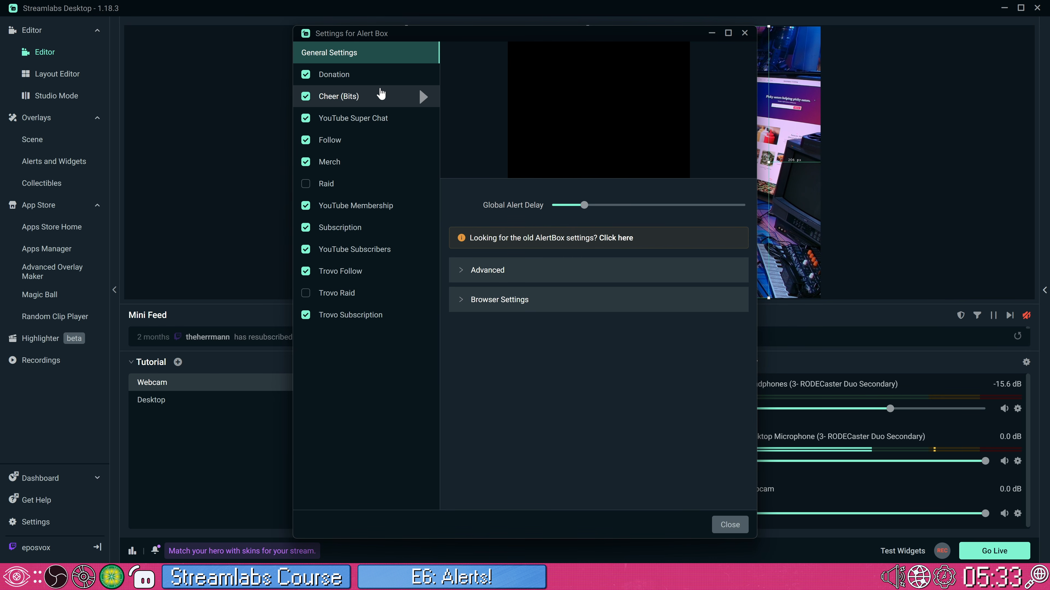
{"action": "left_click", "coordinate": [415, 79]}
{"action": "left_click_drag", "start_coordinate": [459, 38], "coordinate": [199, 41]}
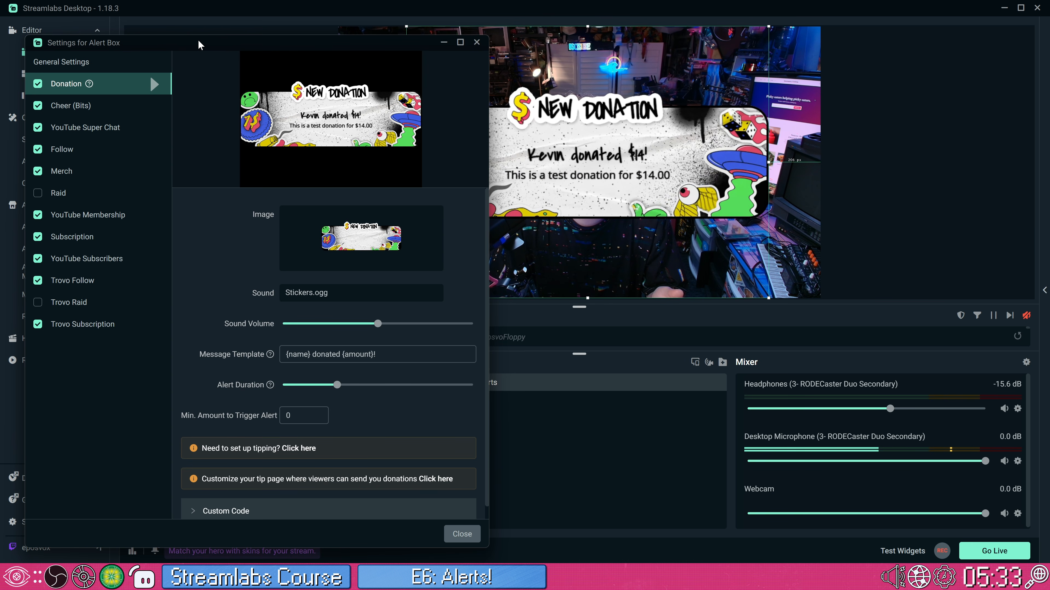
{"action": "left_click", "coordinate": [476, 42]}
Shrink the Tutorial Alerts source to roughly a third of the canvas width and move it into the canvas's upper-left corner
{"action": "left_click_drag", "start_coordinate": [765, 306], "coordinate": [564, 124]}
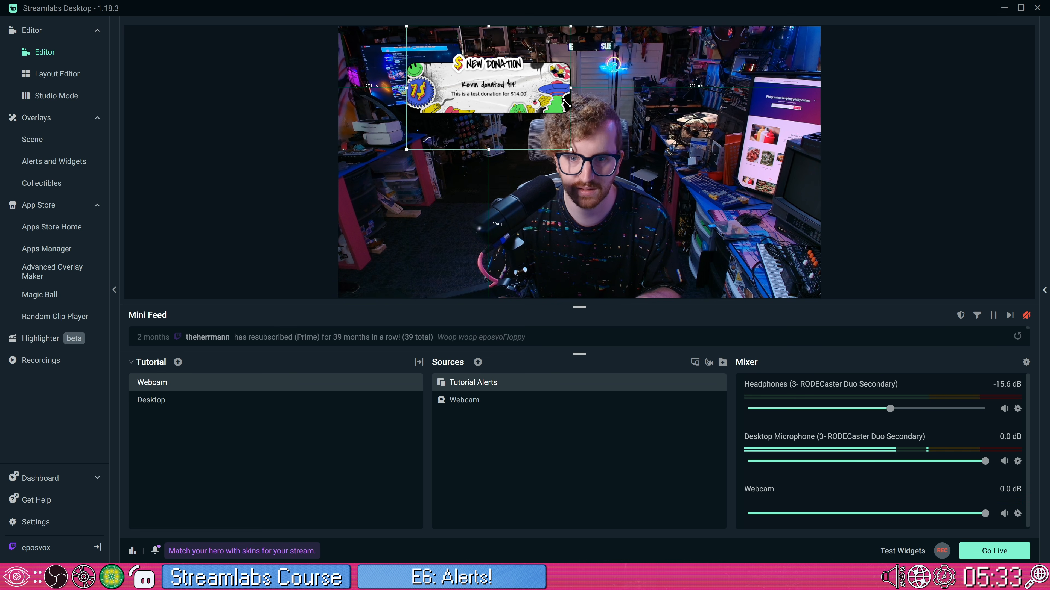
{"action": "left_click_drag", "start_coordinate": [529, 66], "coordinate": [468, 62]}
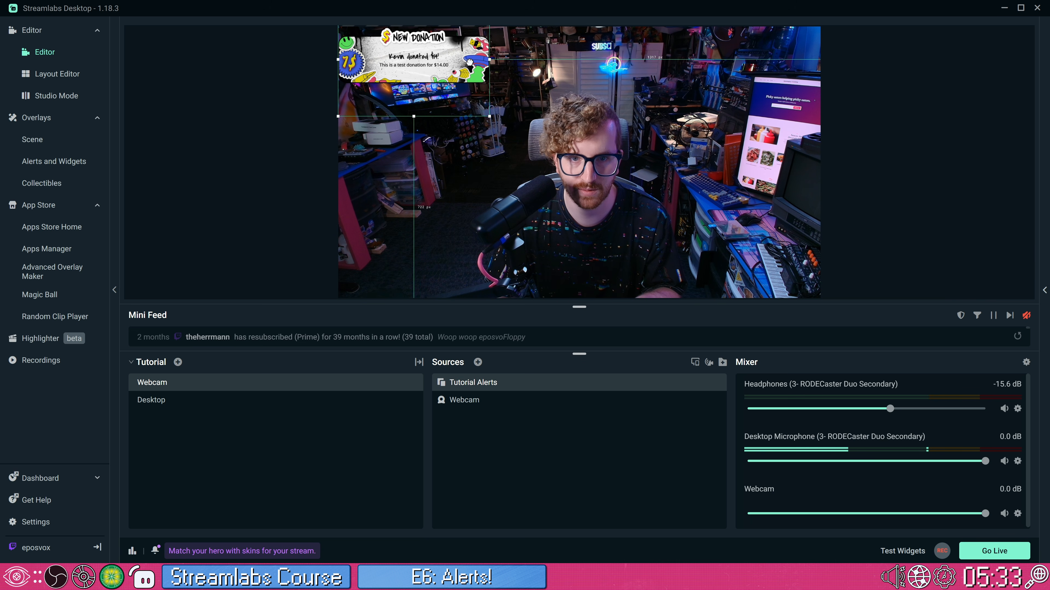
Switch to the browser, return from the Stickers theme page to the library, and reload the Alert Box settings page for YouTube Members
{"action": "left_click", "coordinate": [535, 122]}
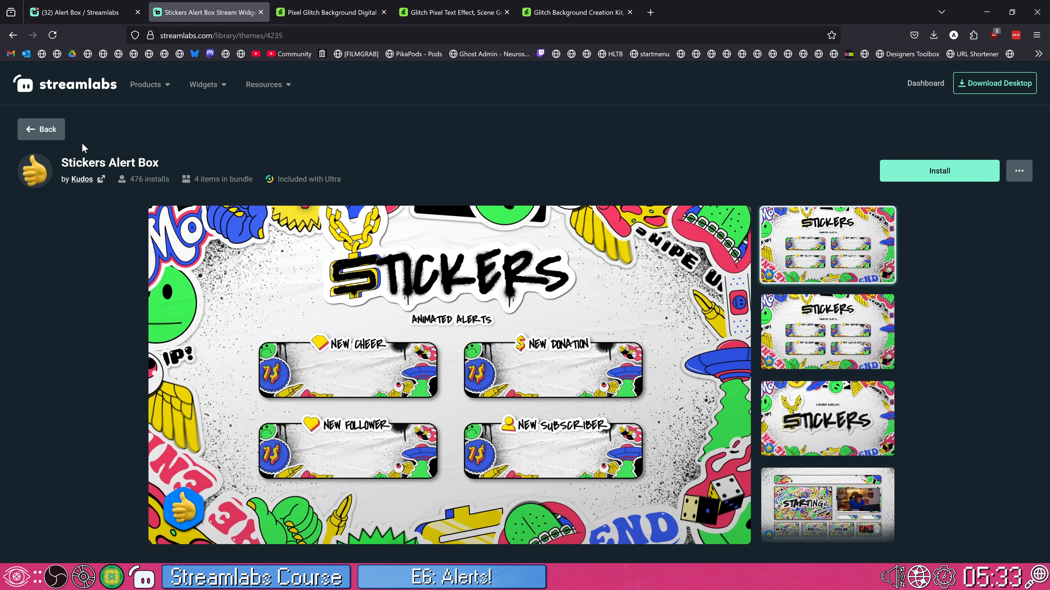
{"action": "left_click", "coordinate": [53, 135]}
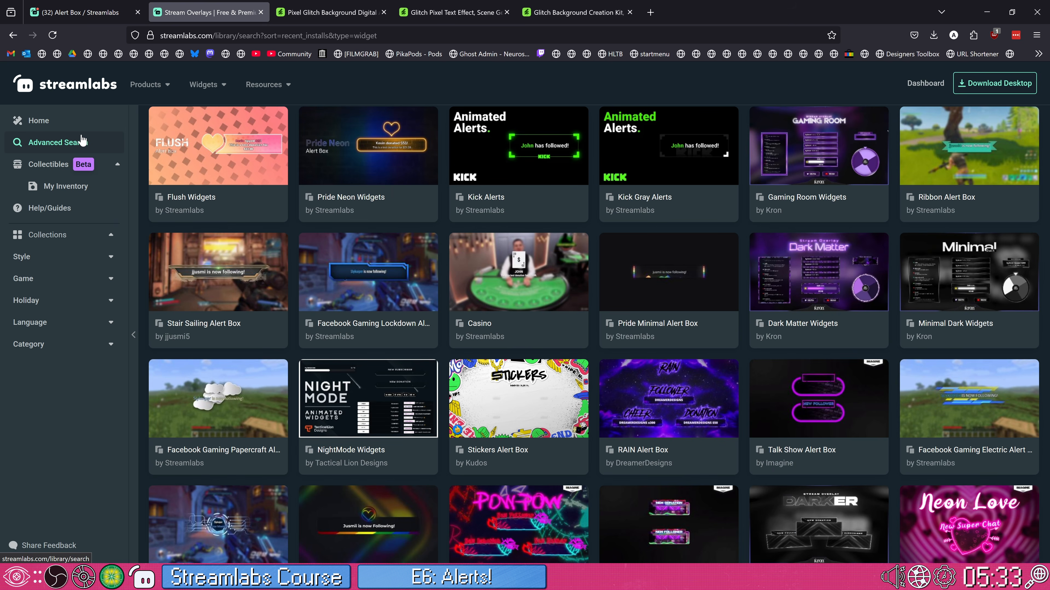
{"action": "left_click", "coordinate": [109, 11]}
{"action": "left_click", "coordinate": [58, 35]}
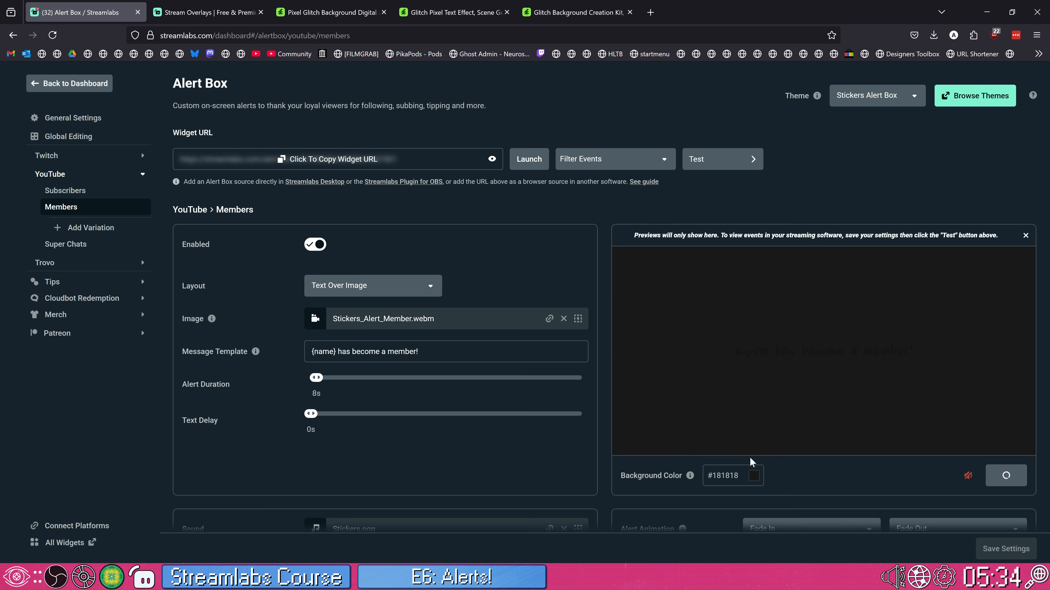
Review the YouTube Members alert's image, message, sound and animation settings, along with its preview
{"action": "scroll", "coordinate": [288, 422], "scroll_direction": "down", "scroll_amount": 3}
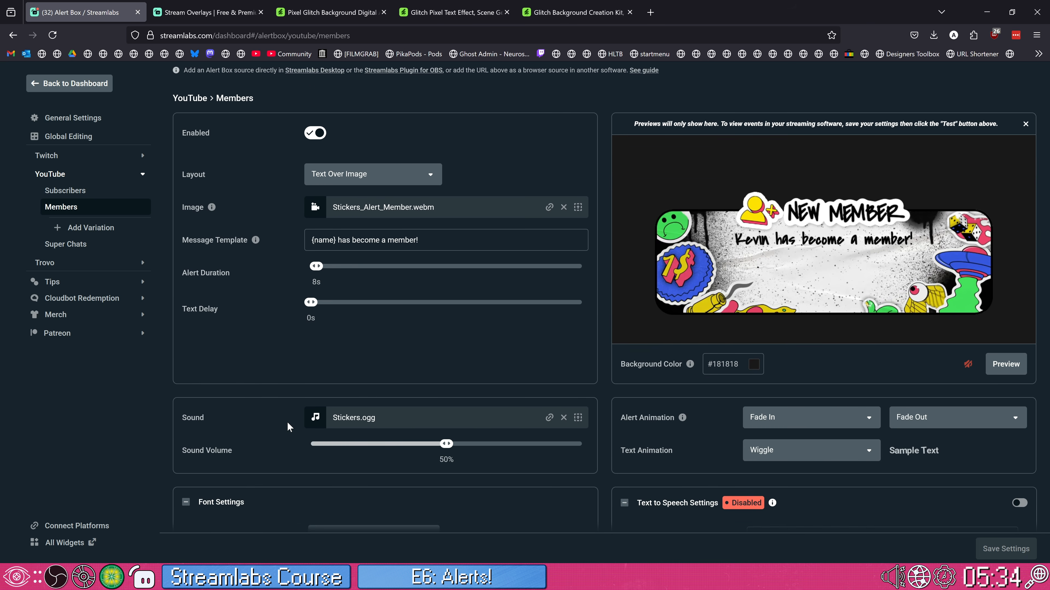
{"action": "scroll", "coordinate": [287, 422], "scroll_direction": "down", "scroll_amount": 1}
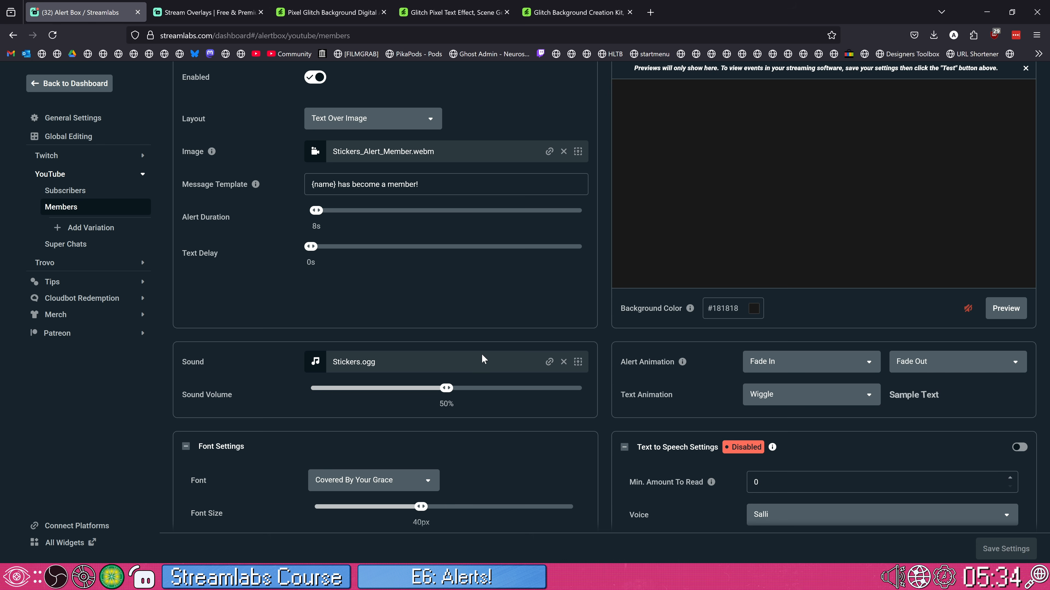
{"action": "scroll", "coordinate": [599, 289], "scroll_direction": "up", "scroll_amount": 2}
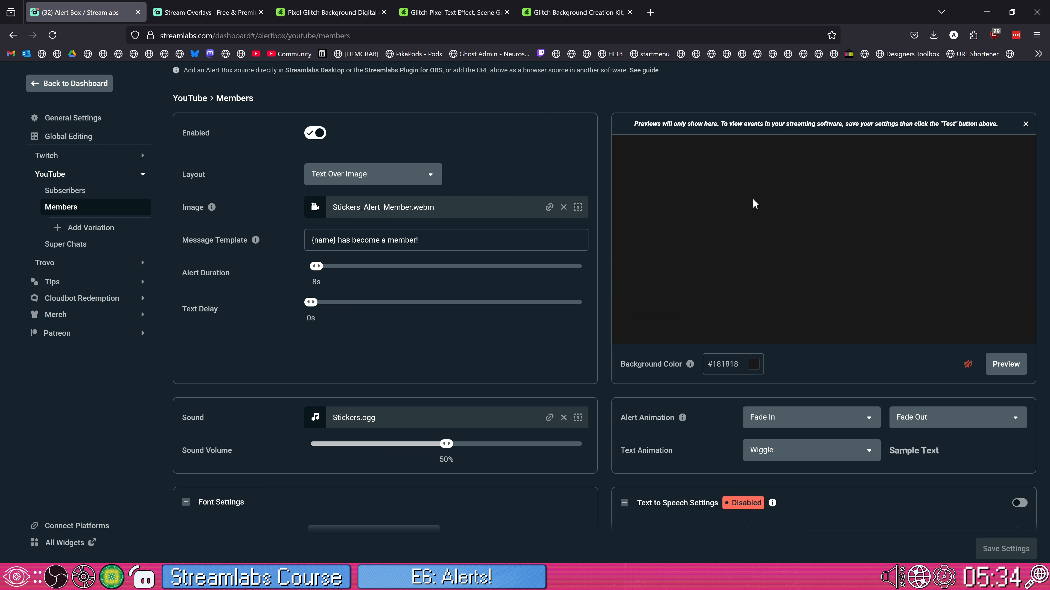
{"action": "scroll", "coordinate": [754, 203], "scroll_direction": "up", "scroll_amount": 3}
Filter the Alerts & Widgets theme library to themes that include an Alert Box, and check the available sort options
{"action": "left_click", "coordinate": [223, 12]}
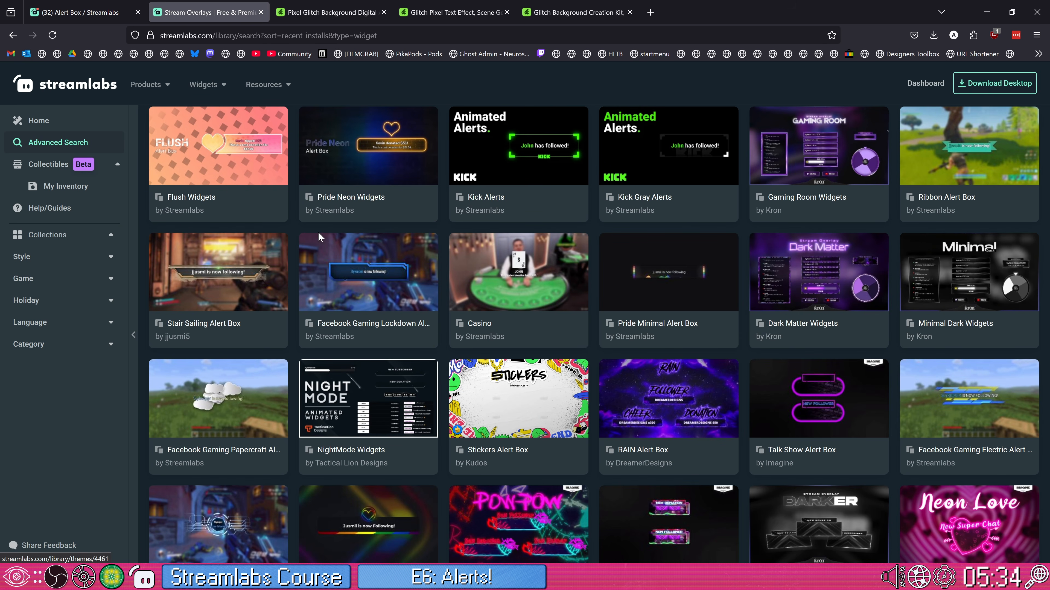
{"action": "scroll", "coordinate": [318, 231], "scroll_direction": "up", "scroll_amount": 5}
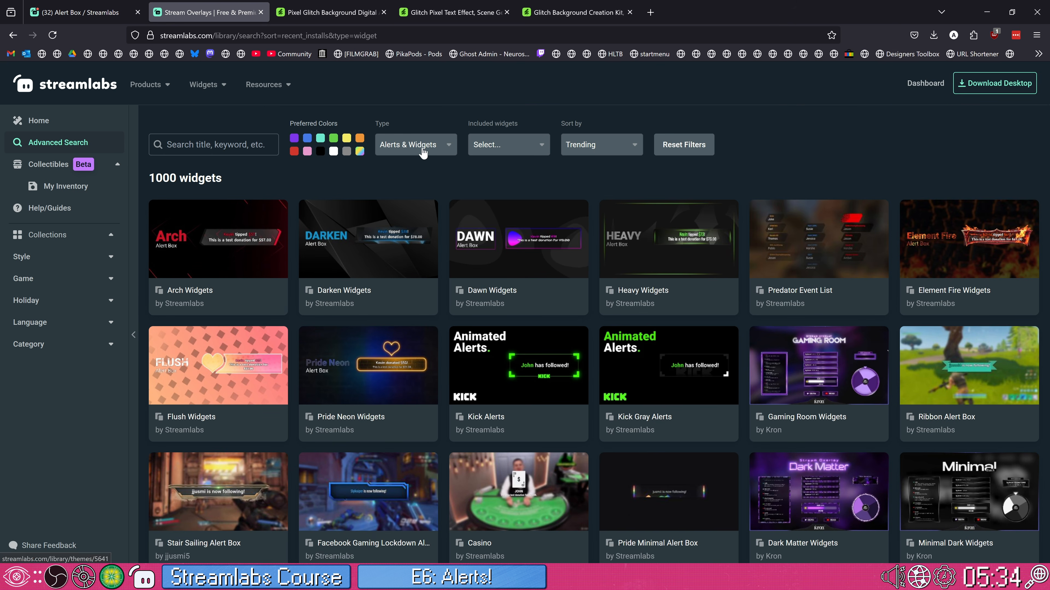
{"action": "left_click", "coordinate": [422, 153]}
{"action": "left_click", "coordinate": [502, 143]}
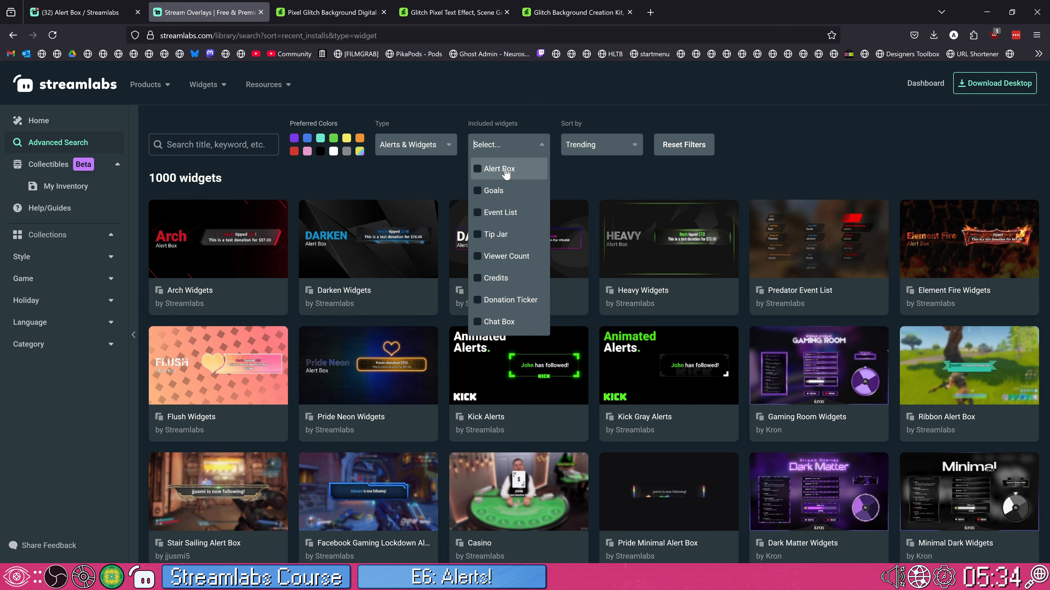
{"action": "left_click", "coordinate": [621, 148]}
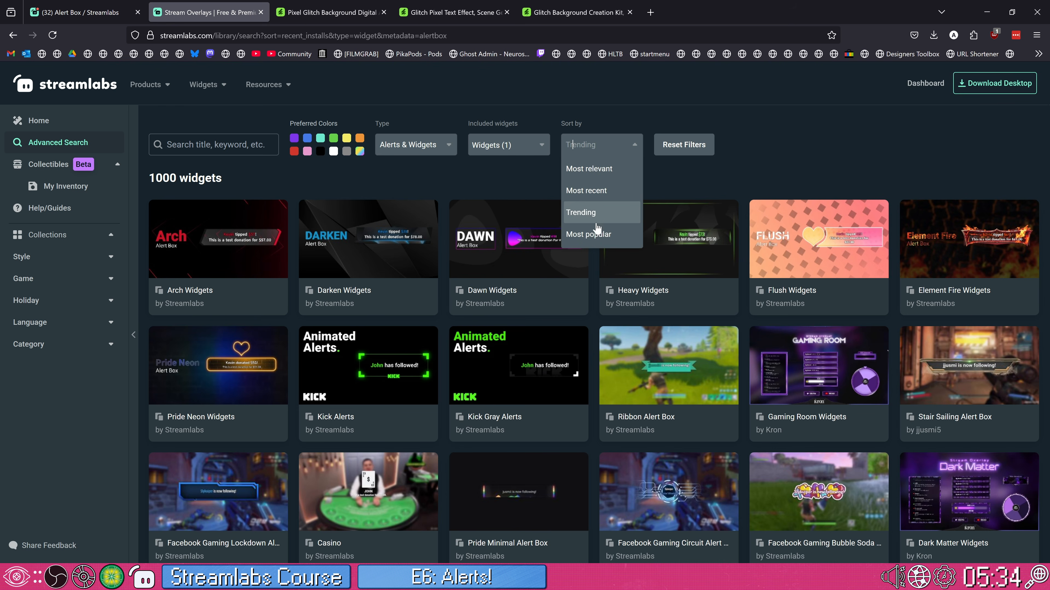
{"action": "left_click", "coordinate": [657, 174]}
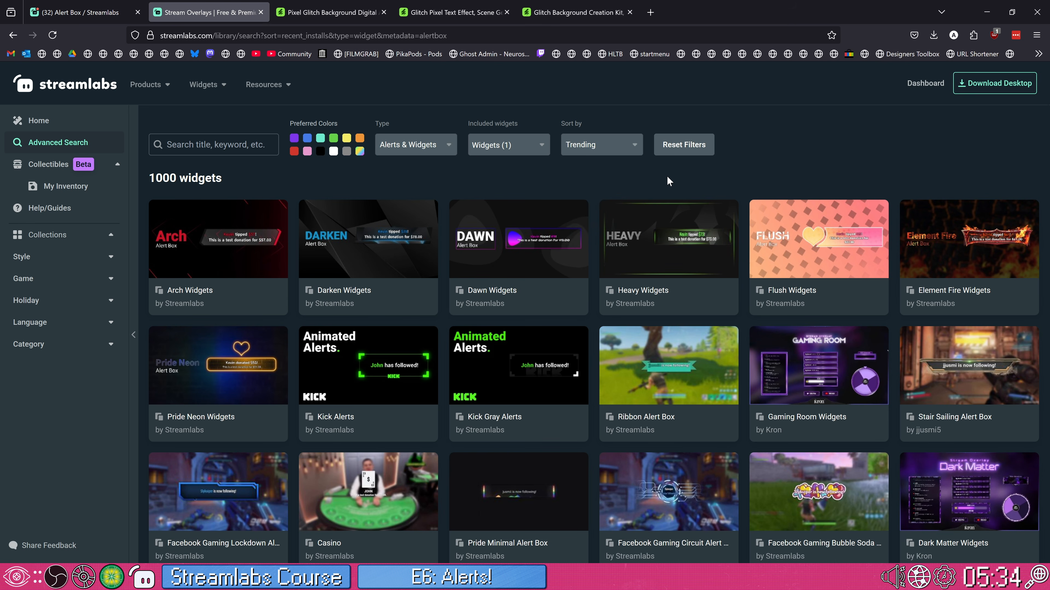
Browse the filtered alert box themes, and open the Regroup Widgets page before returning to the list
{"action": "scroll", "coordinate": [467, 298], "scroll_direction": "down", "scroll_amount": 15}
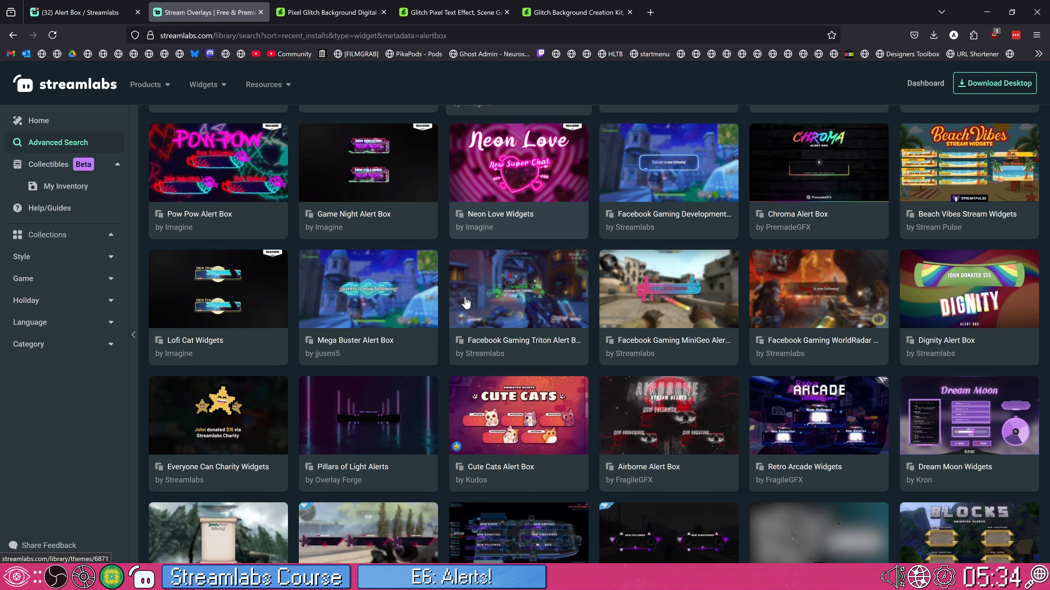
{"action": "scroll", "coordinate": [467, 302], "scroll_direction": "up", "scroll_amount": 5}
{"action": "scroll", "coordinate": [466, 303], "scroll_direction": "down", "scroll_amount": 10}
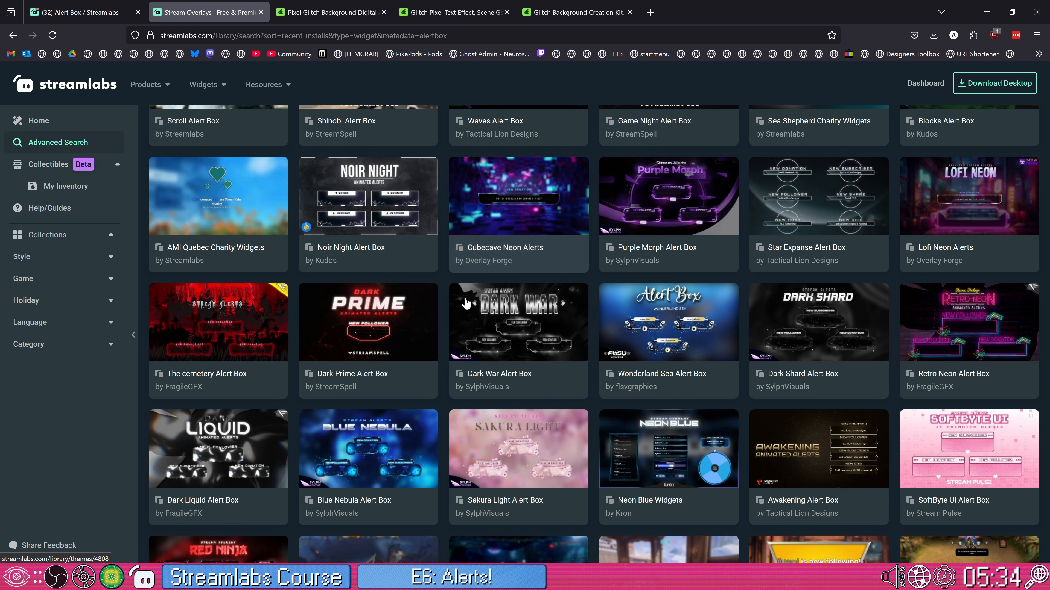
{"action": "scroll", "coordinate": [466, 304], "scroll_direction": "down", "scroll_amount": 8}
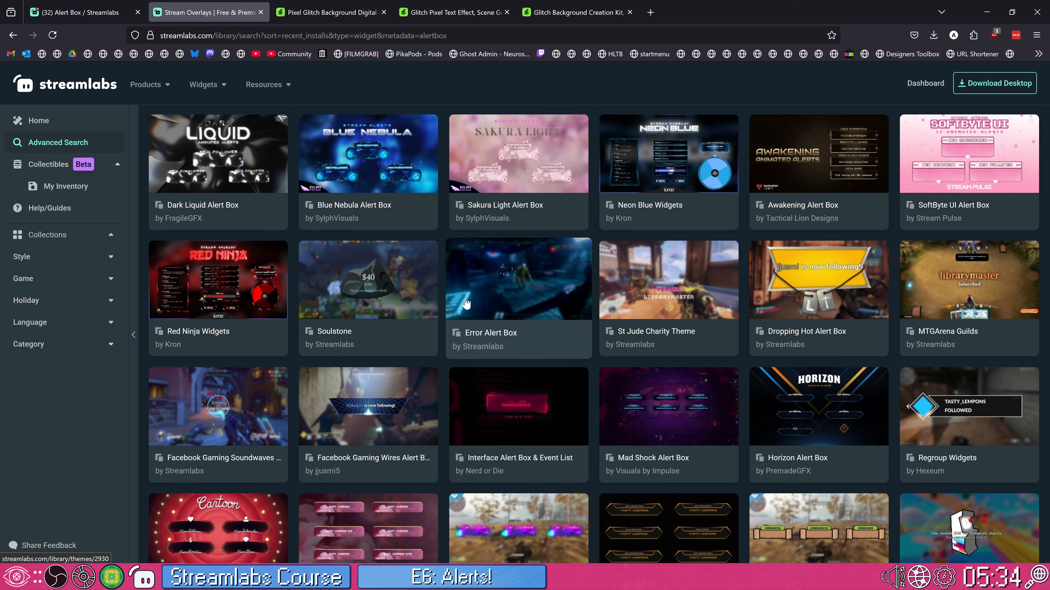
{"action": "scroll", "coordinate": [466, 303], "scroll_direction": "down", "scroll_amount": 3}
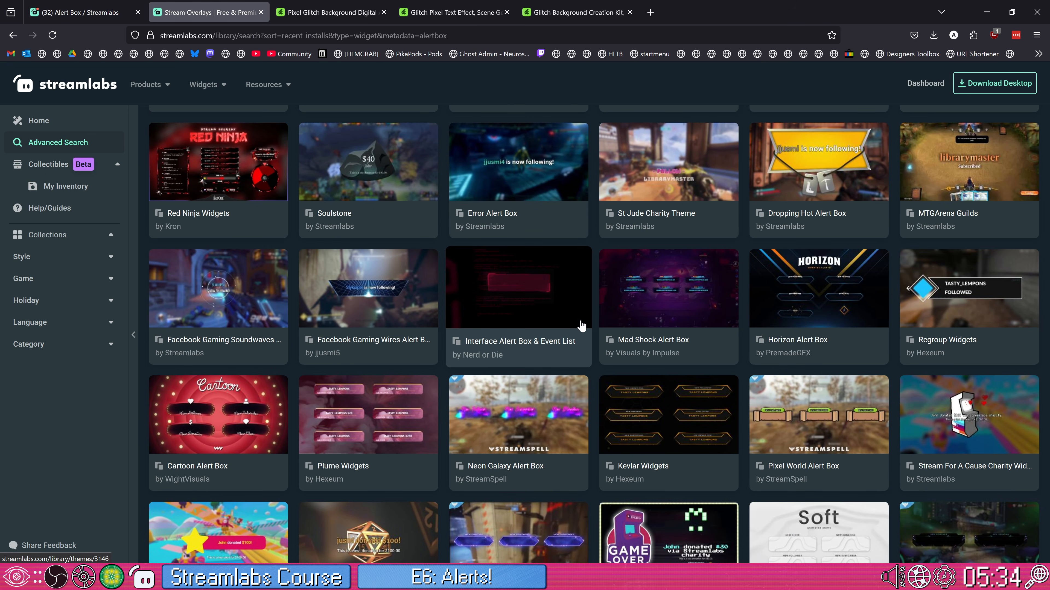
{"action": "left_click", "coordinate": [930, 306]}
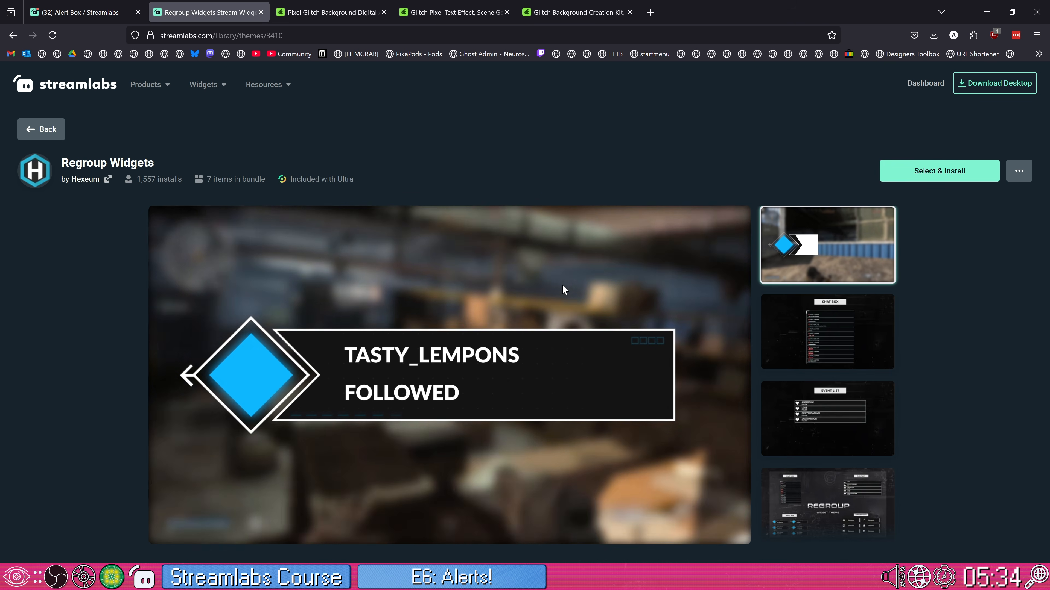
{"action": "key", "text": "alt+Left"}
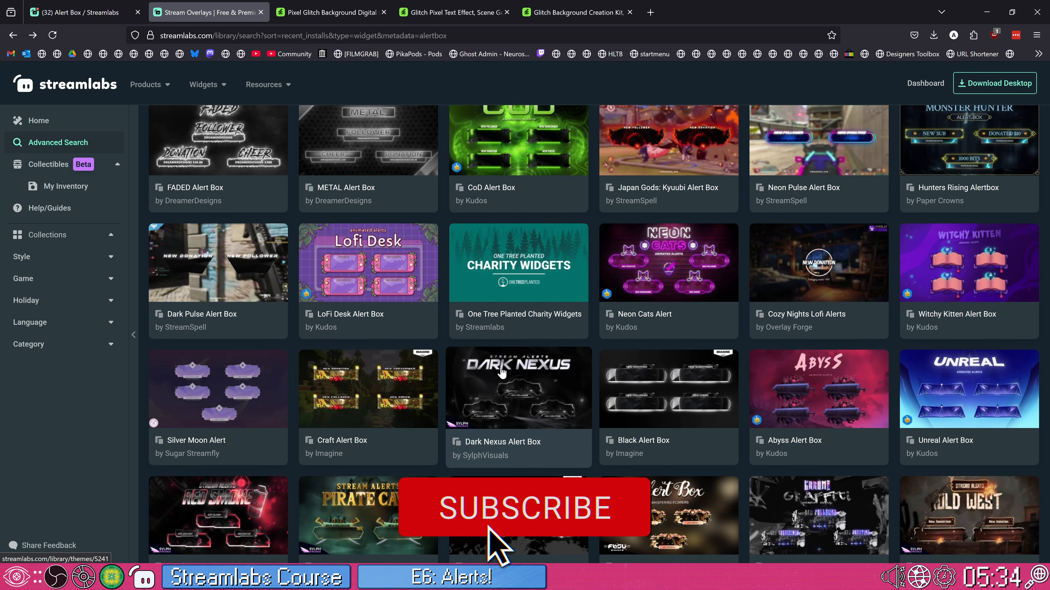
Open the LoFi Desk Alert Box theme and view its preview images, including the stream overlay and animated scene previews
{"action": "left_click", "coordinate": [401, 280]}
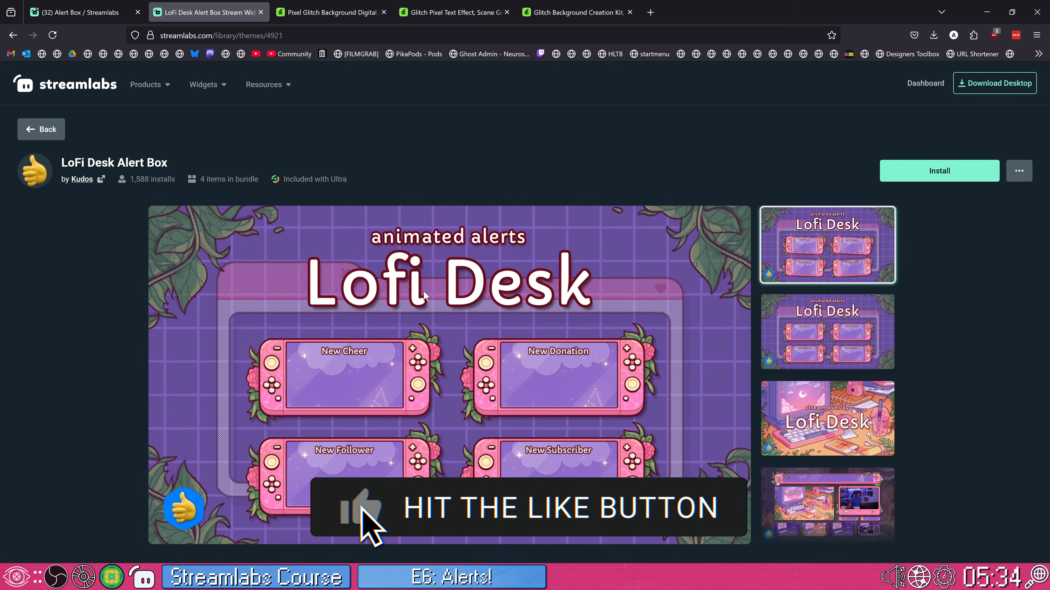
{"action": "left_click", "coordinate": [832, 298]}
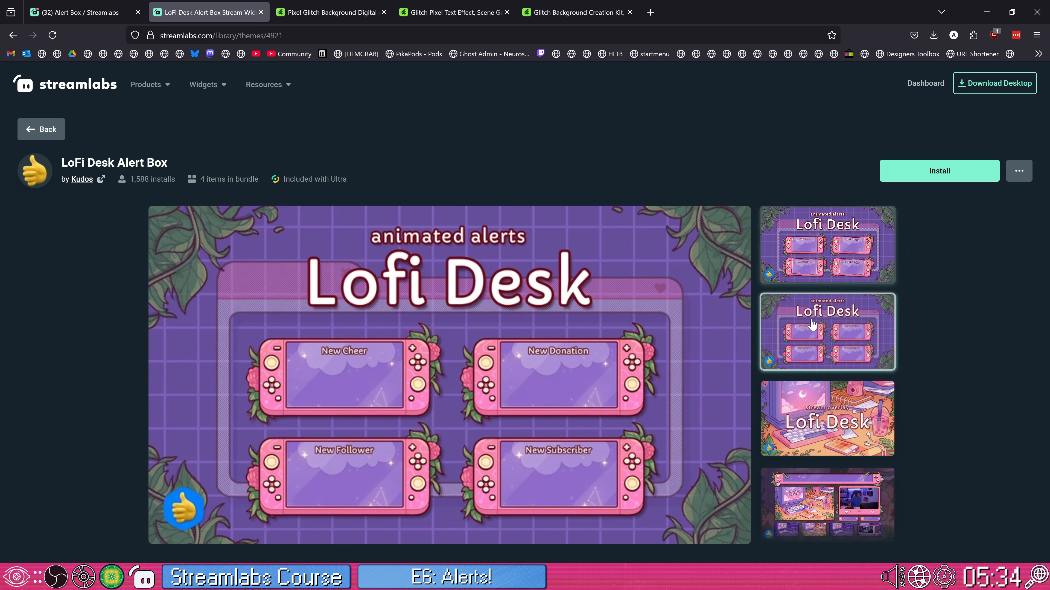
{"action": "left_click", "coordinate": [788, 425]}
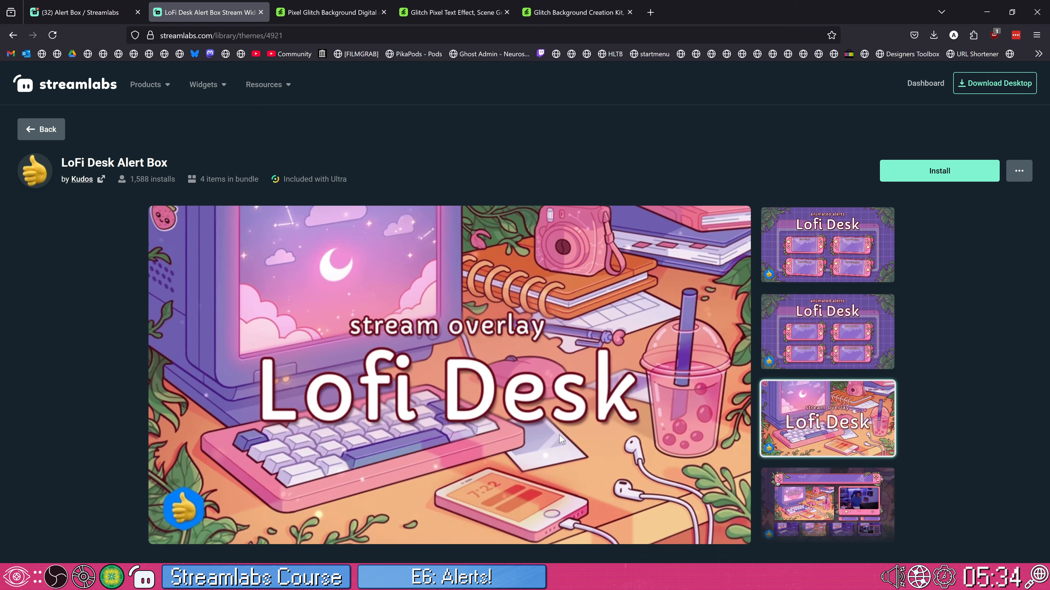
{"action": "left_click", "coordinate": [802, 493]}
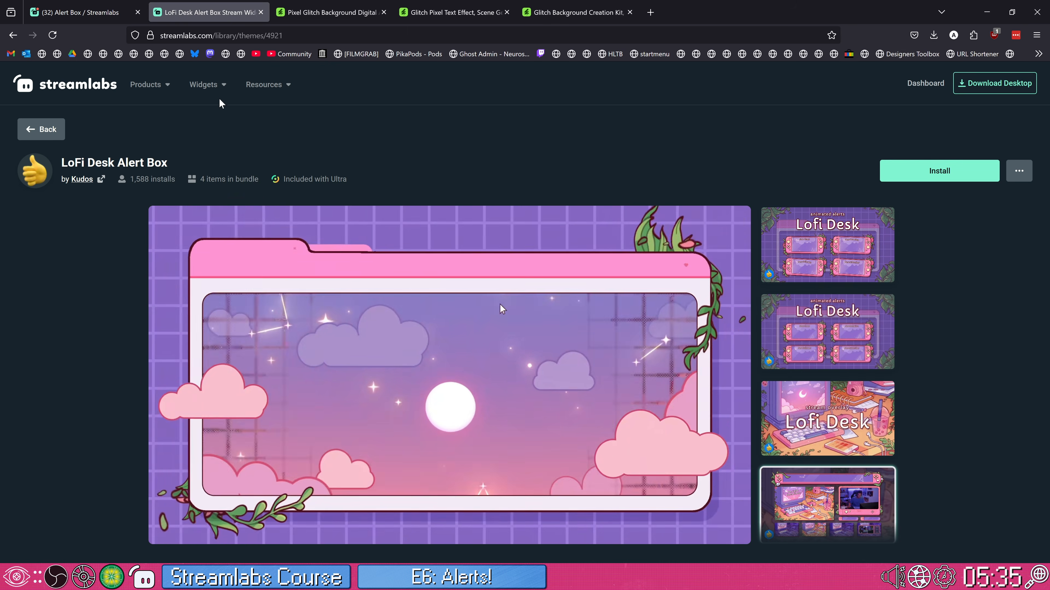
Return to the Alert Box settings and examine the YouTube Members alert's sound, animation, font and text-to-speech options
{"action": "left_click", "coordinate": [92, 13]}
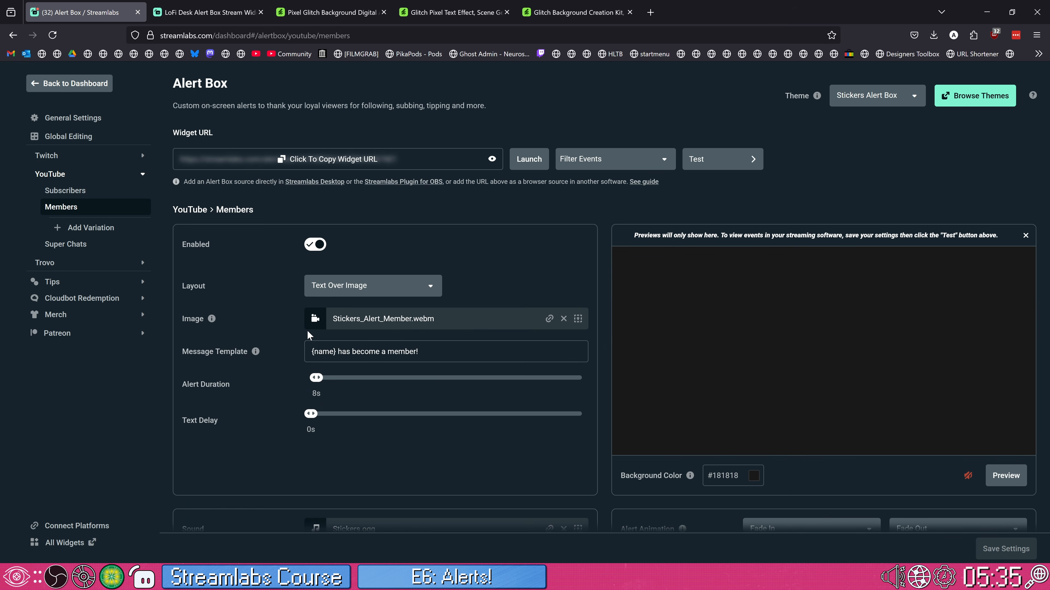
{"action": "scroll", "coordinate": [369, 367], "scroll_direction": "down", "scroll_amount": 6}
{"action": "scroll", "coordinate": [511, 309], "scroll_direction": "down", "scroll_amount": 5}
{"action": "left_click_drag", "start_coordinate": [683, 339], "coordinate": [698, 419]}
{"action": "scroll", "coordinate": [702, 399], "scroll_direction": "down", "scroll_amount": 1}
{"action": "left_click", "coordinate": [699, 413]}
{"action": "scroll", "coordinate": [698, 400], "scroll_direction": "up", "scroll_amount": 1}
{"action": "scroll", "coordinate": [563, 373], "scroll_direction": "up", "scroll_amount": 10}
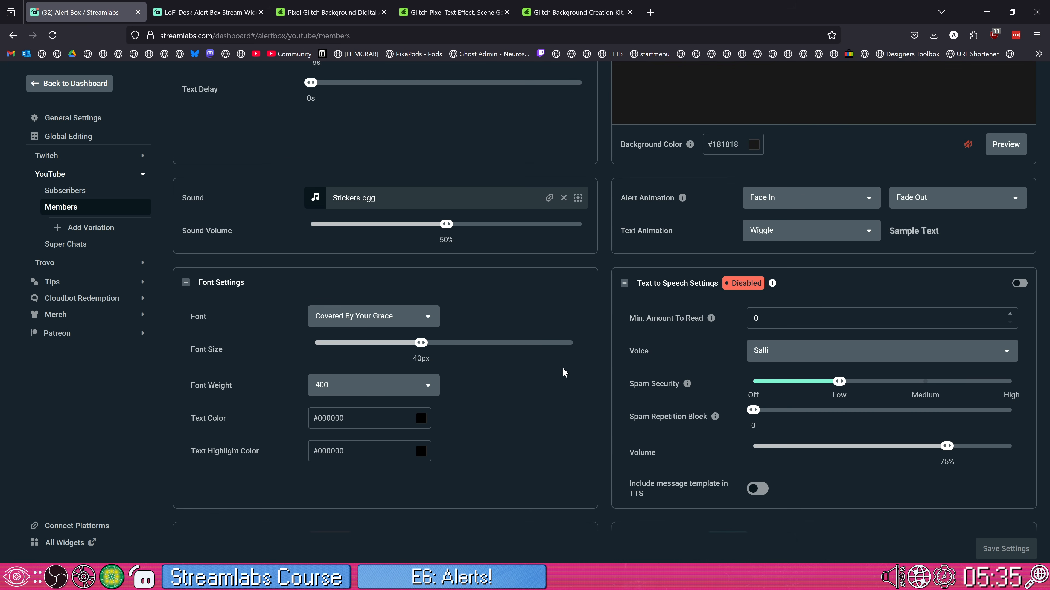